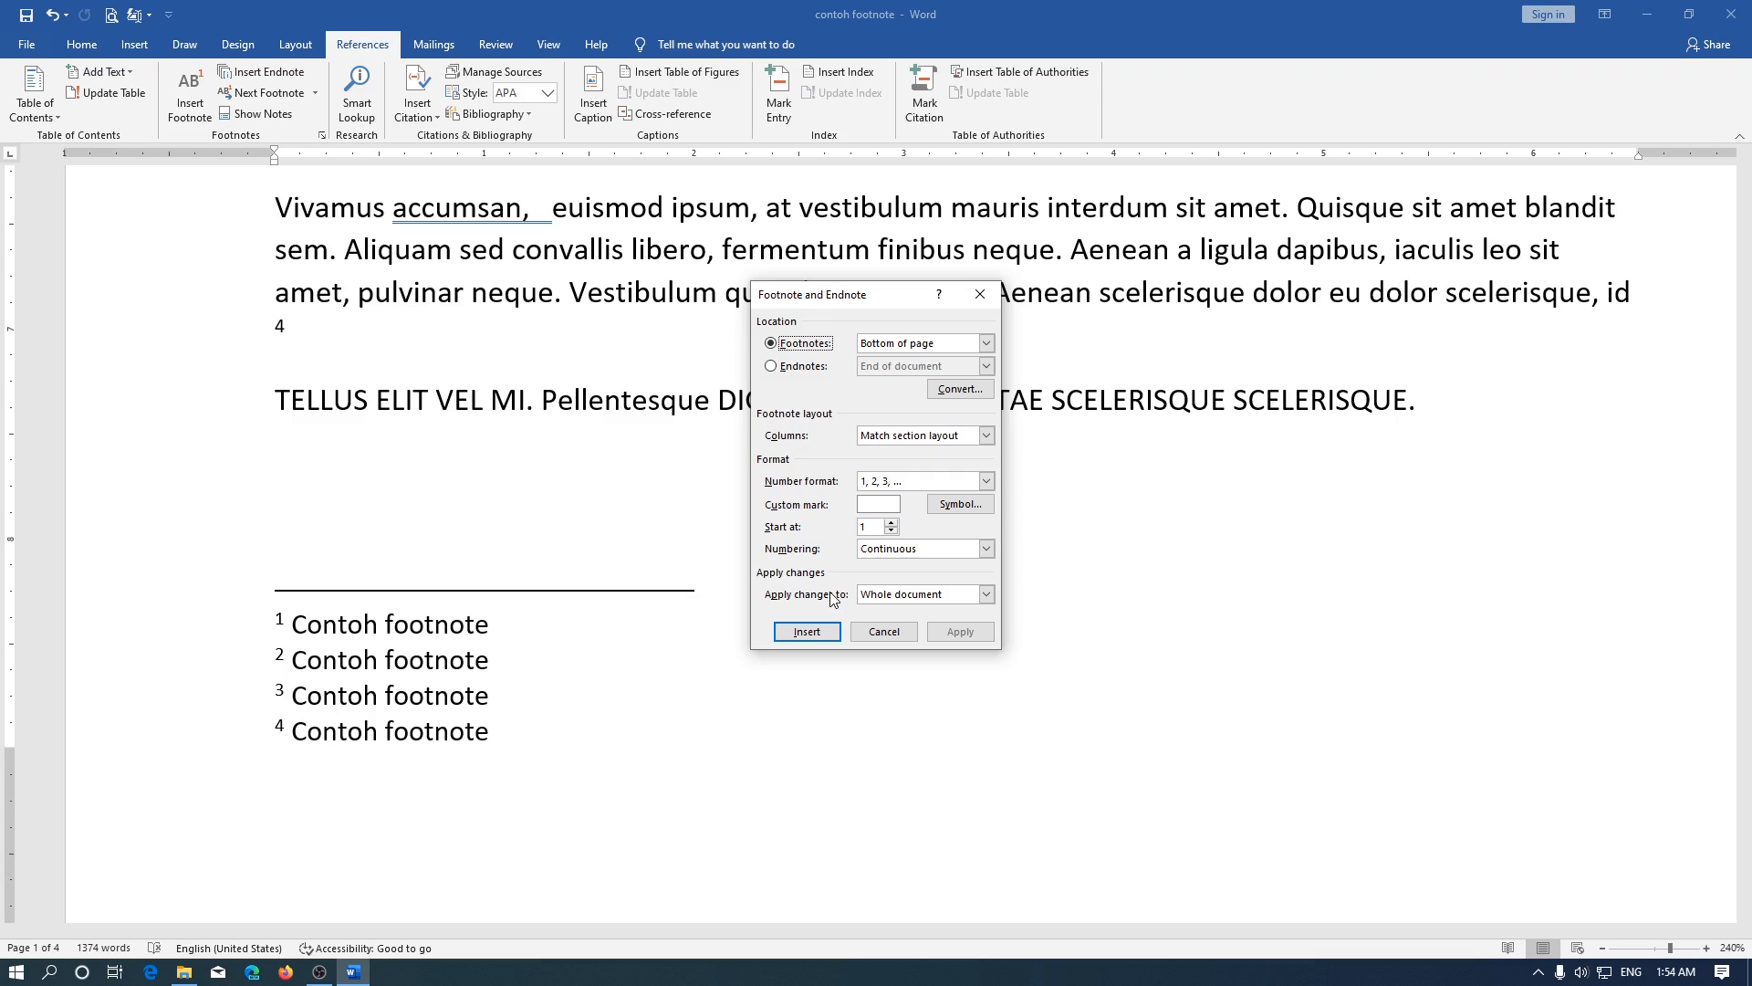
Set the footnote number format to a, b, c, … and apply it to the whole document
{"action": "left_click", "coordinate": [886, 490]}
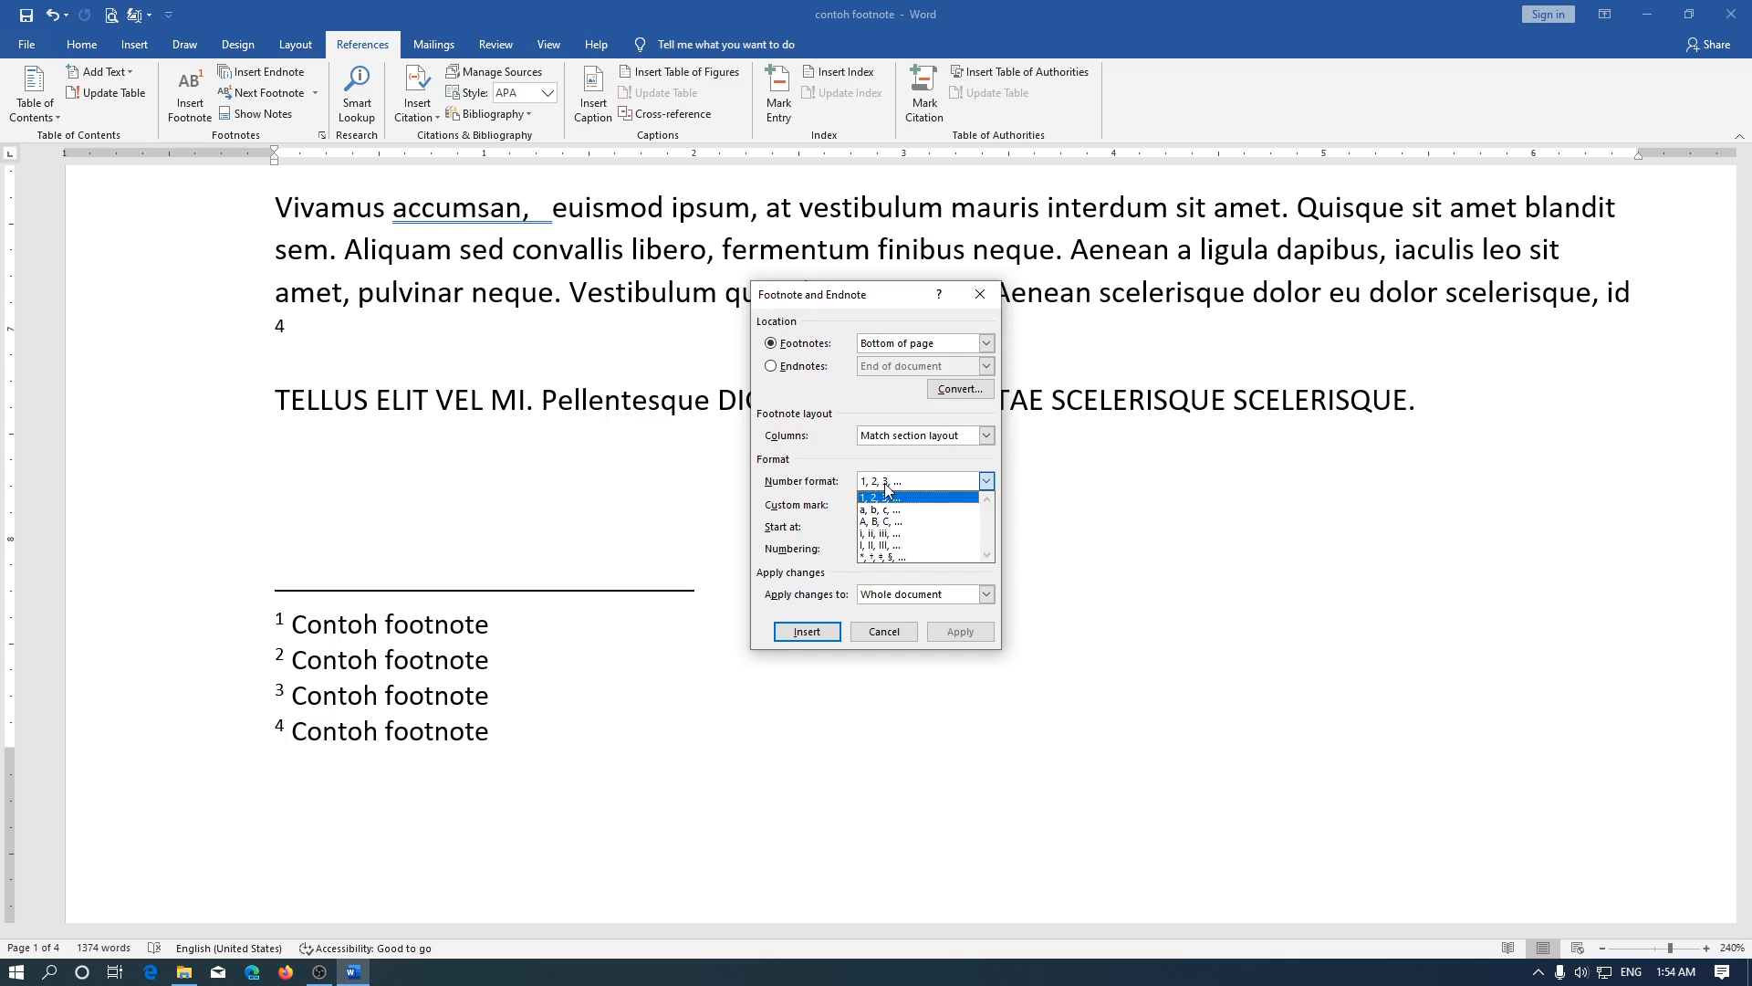
{"action": "left_click", "coordinate": [899, 509]}
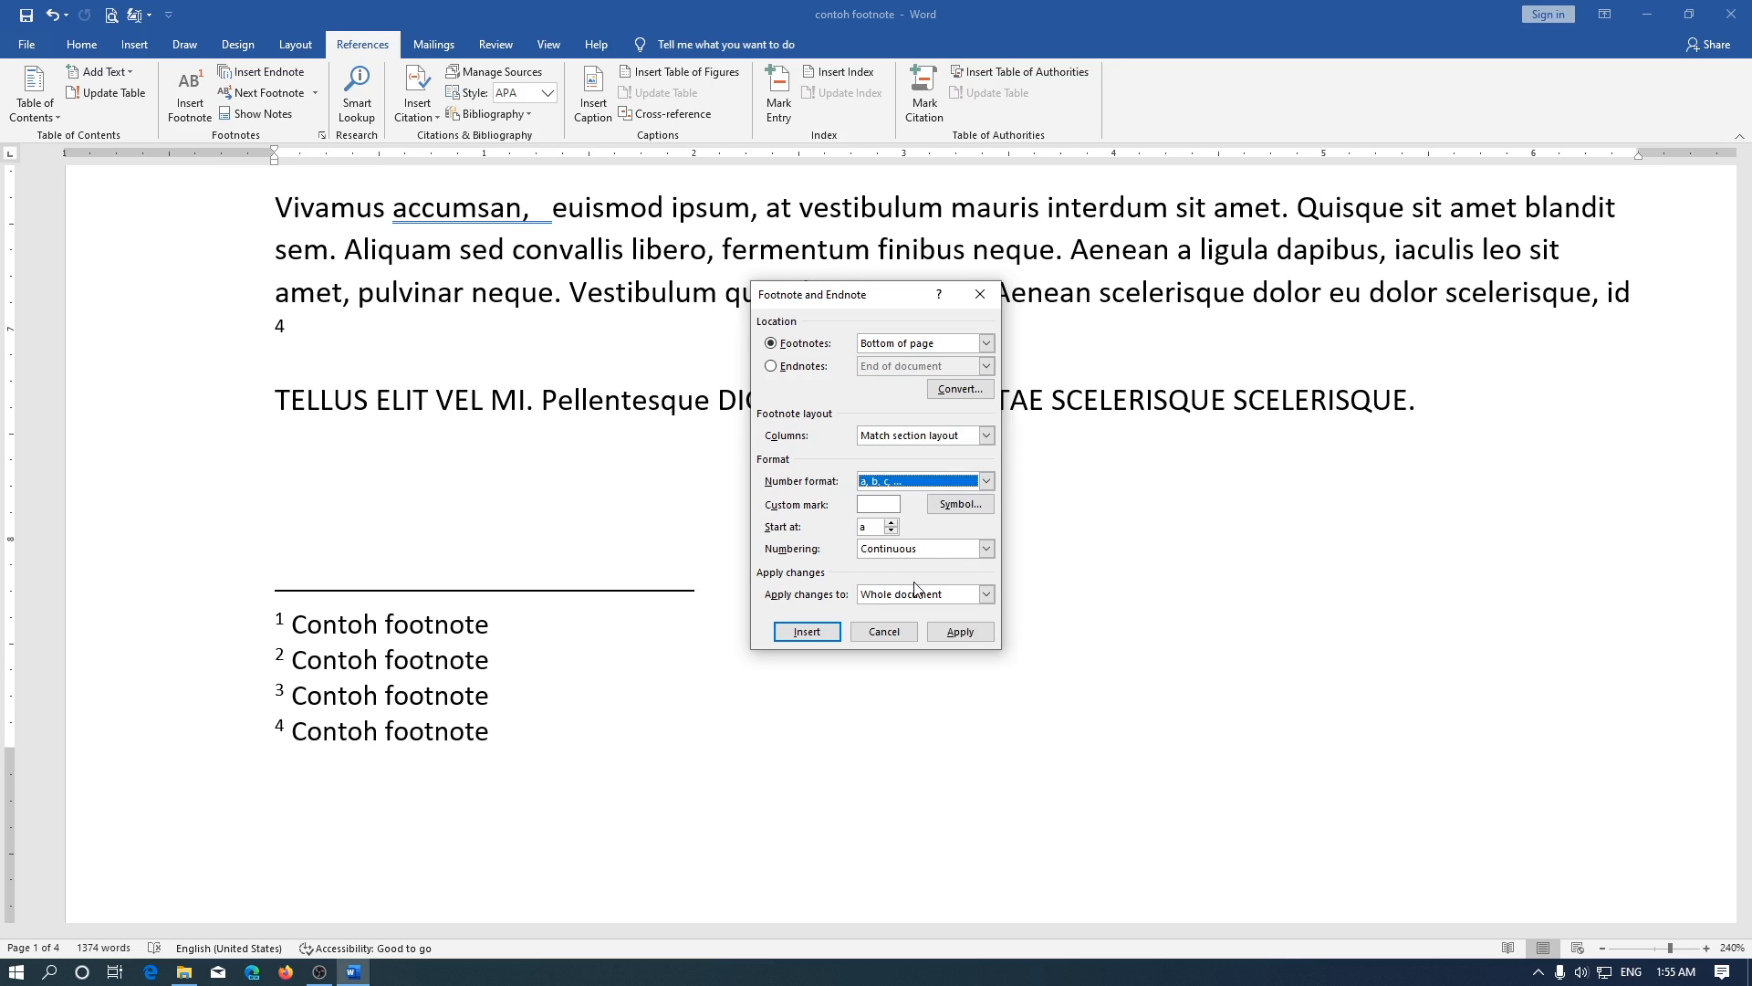
{"action": "left_click", "coordinate": [960, 632]}
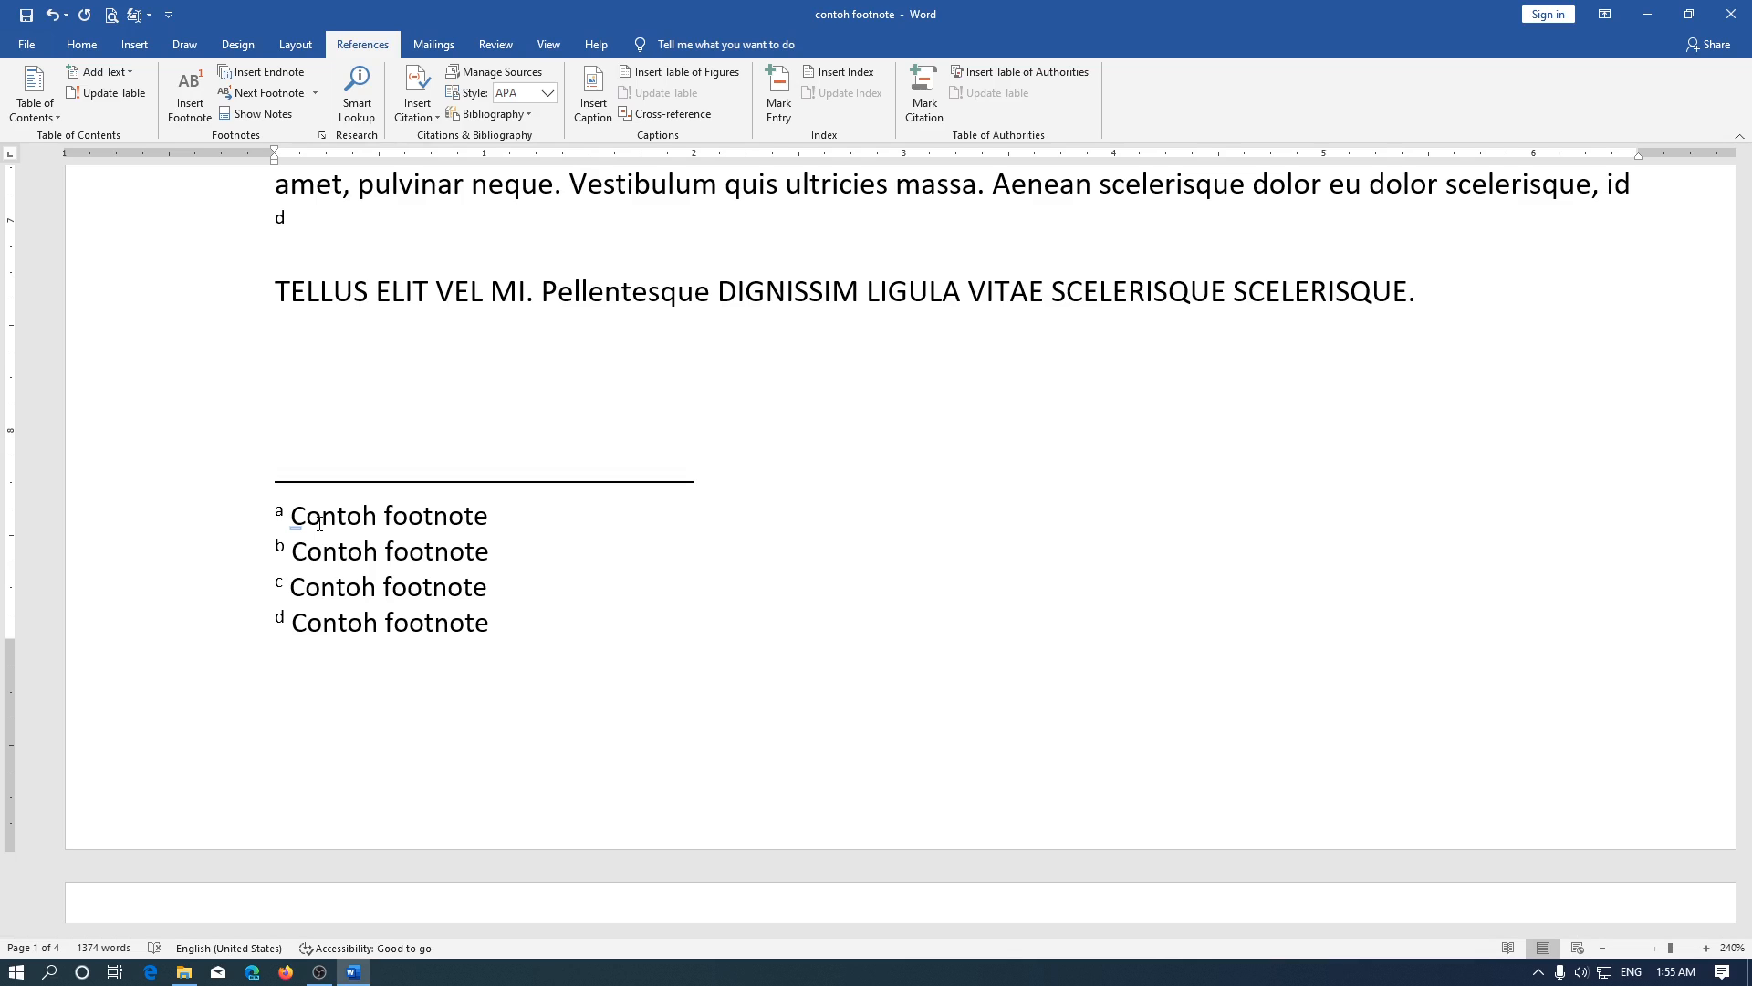
{"action": "scroll", "coordinate": [319, 524], "scroll_direction": "down", "scroll_amount": 13}
{"action": "scroll", "coordinate": [319, 524], "scroll_direction": "up", "scroll_amount": 10}
{"action": "scroll", "coordinate": [319, 523], "scroll_direction": "up", "scroll_amount": 5}
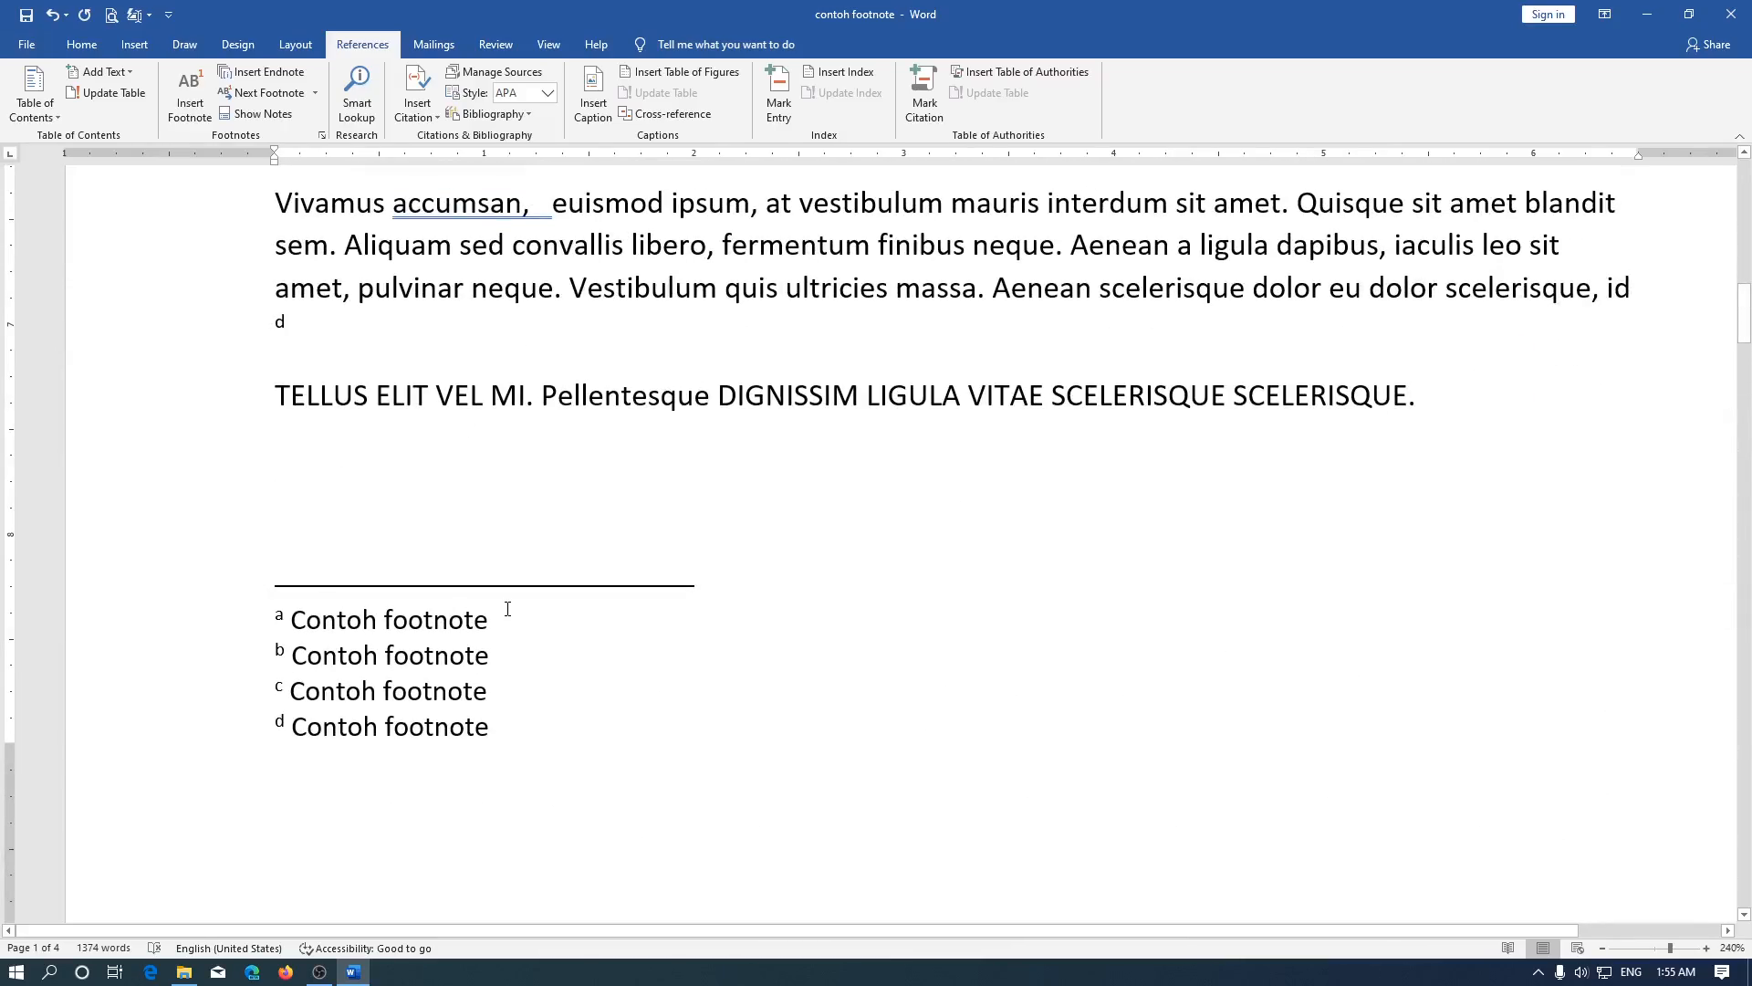
Set the footnote number format to 1, 2, 3, … and apply it to the whole document
{"action": "left_click", "coordinate": [320, 135]}
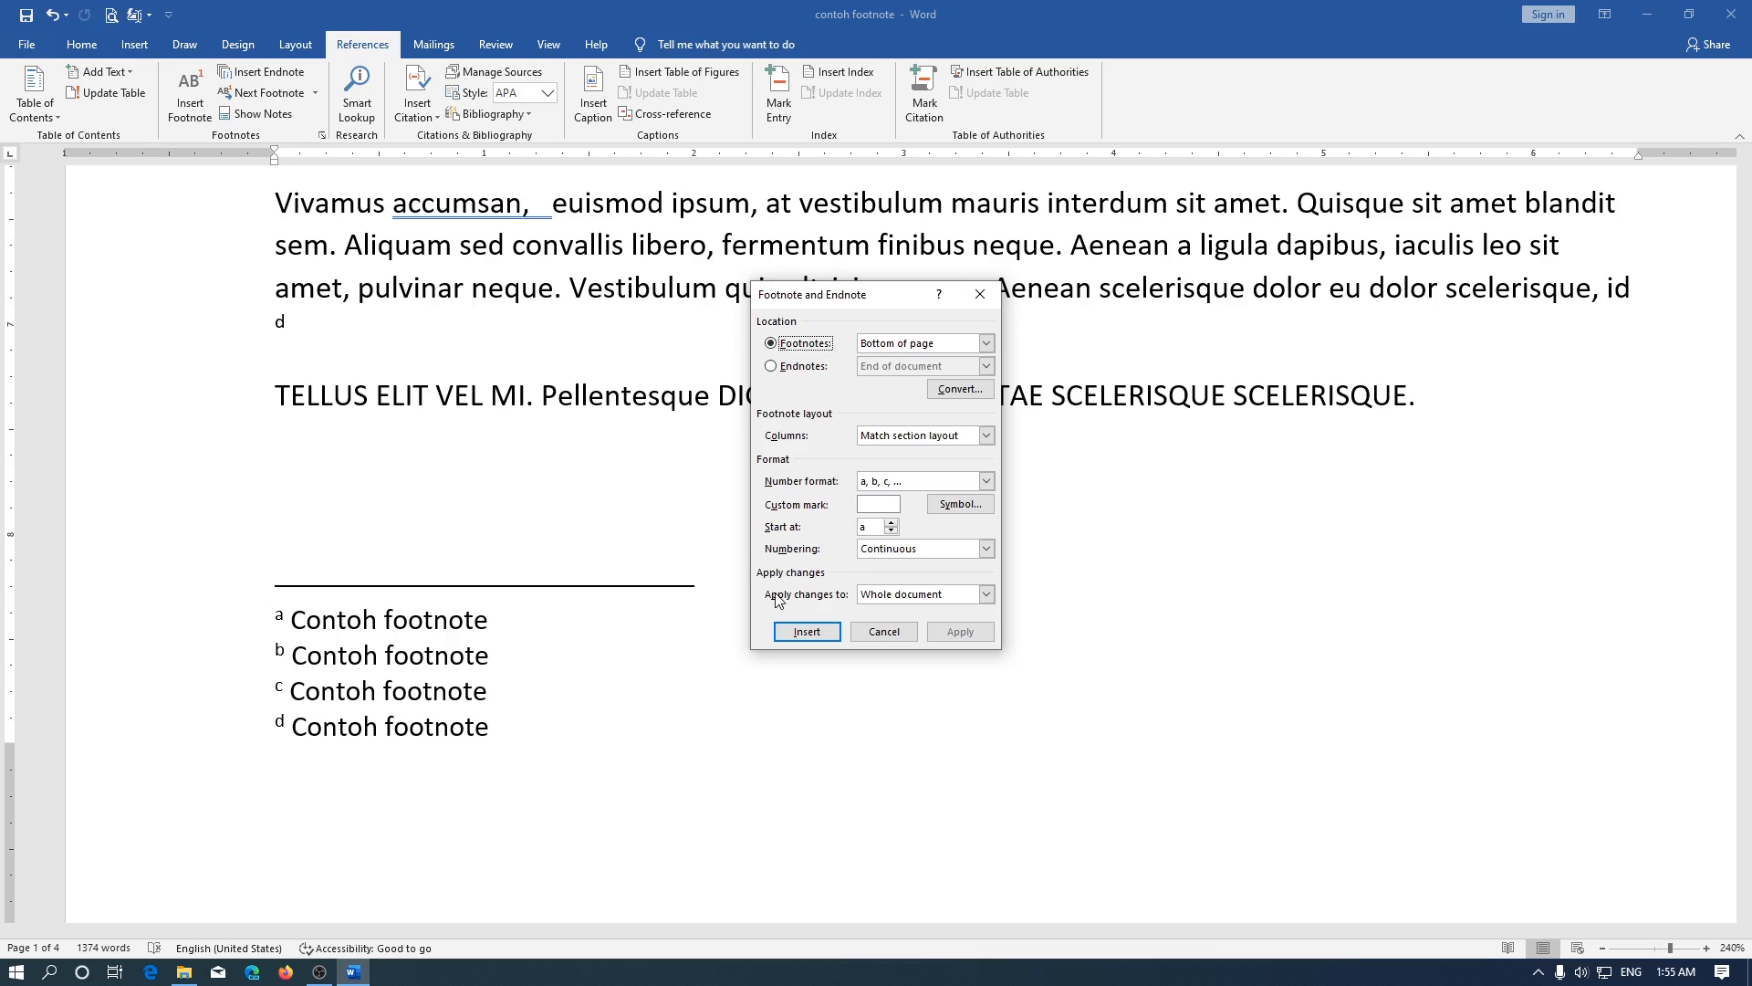
{"action": "left_click", "coordinate": [873, 594]}
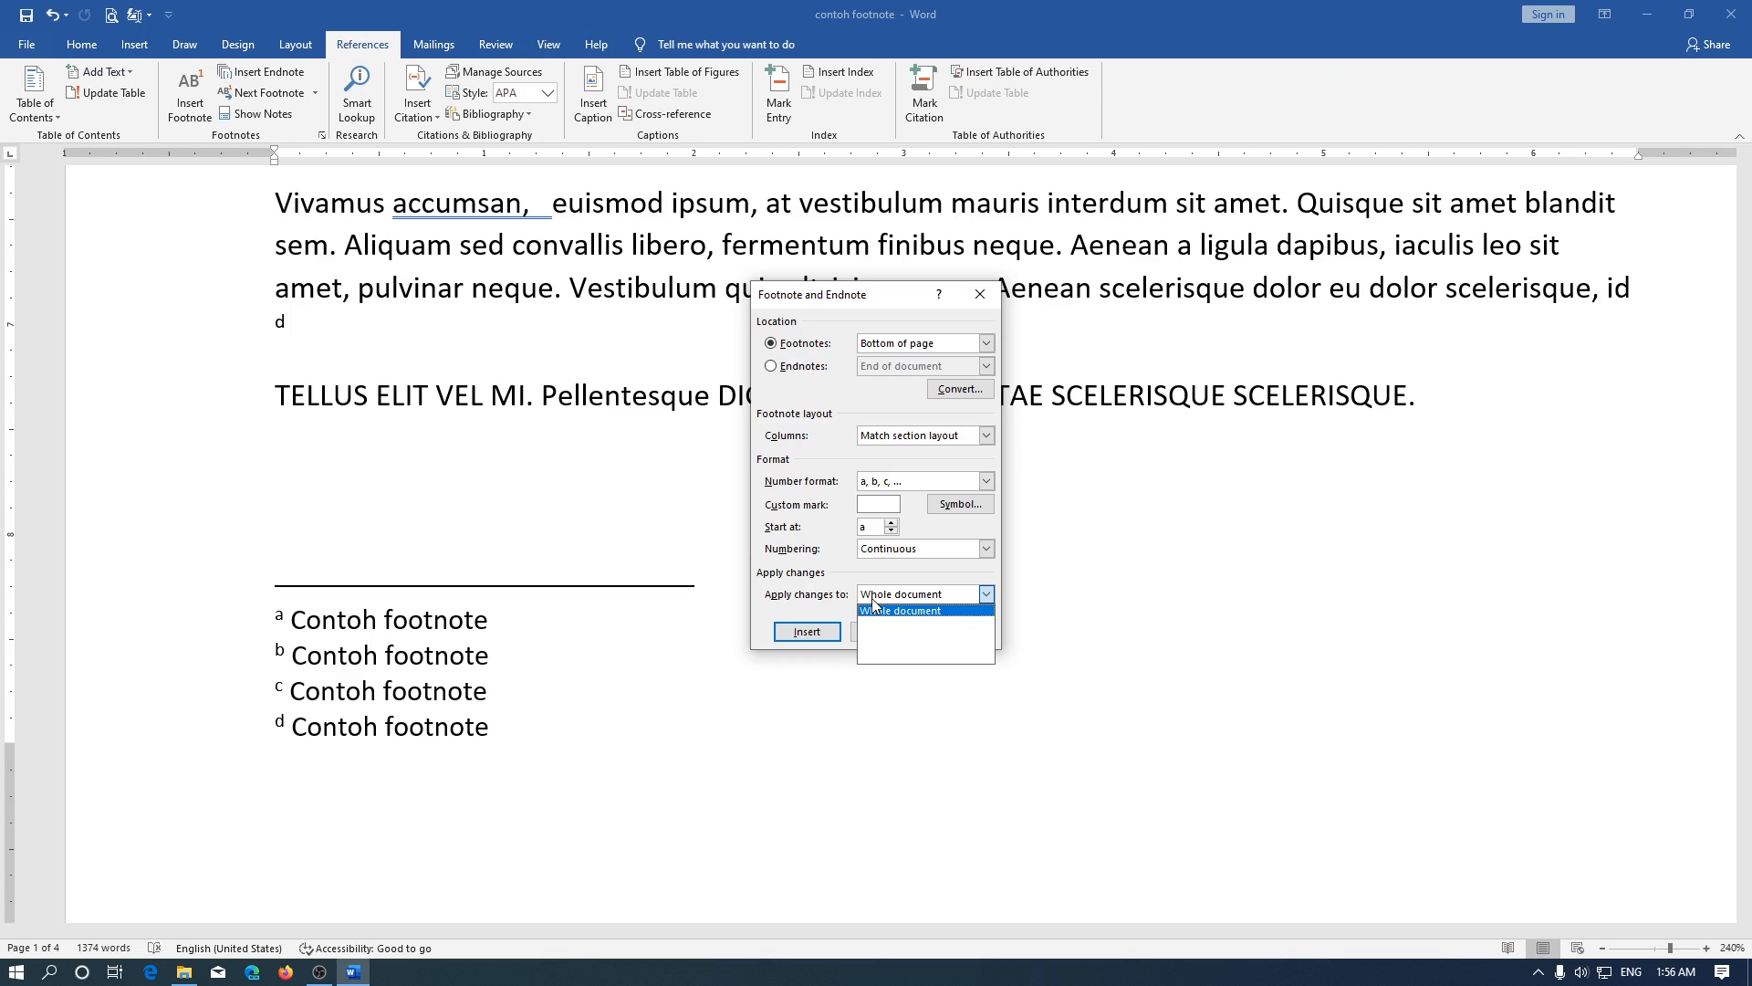
{"action": "left_click", "coordinate": [919, 625]}
{"action": "left_click", "coordinate": [901, 488]}
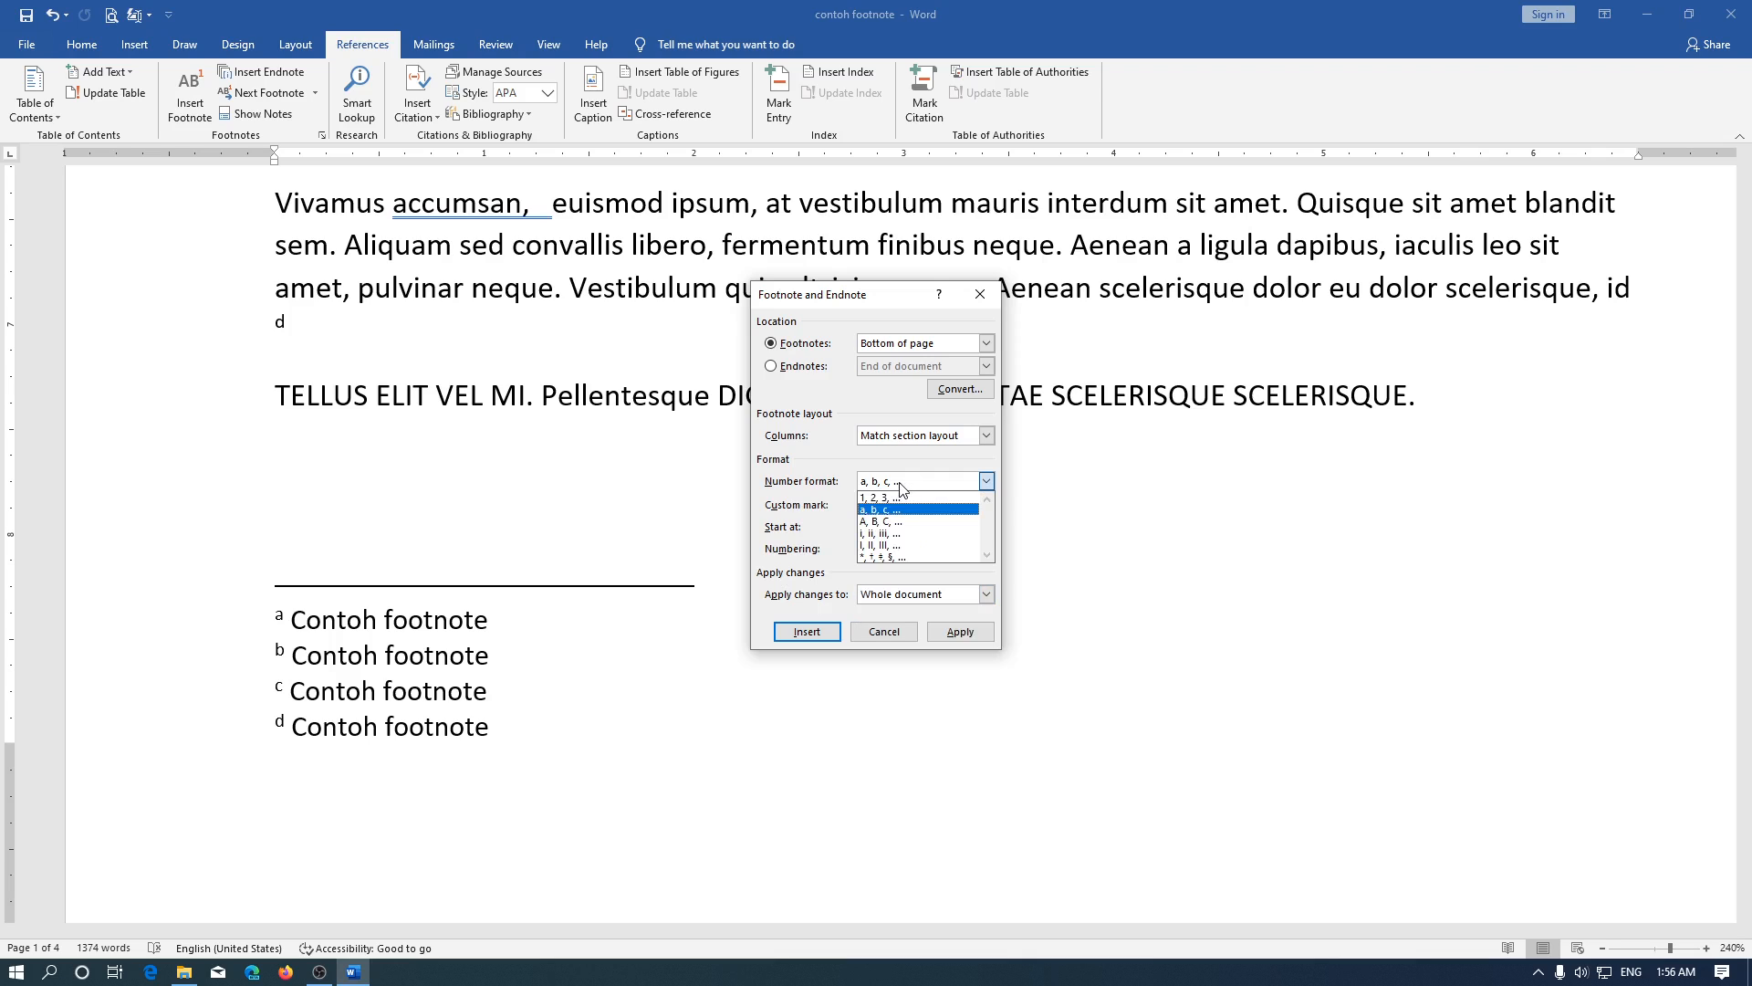
{"action": "left_click", "coordinate": [901, 497]}
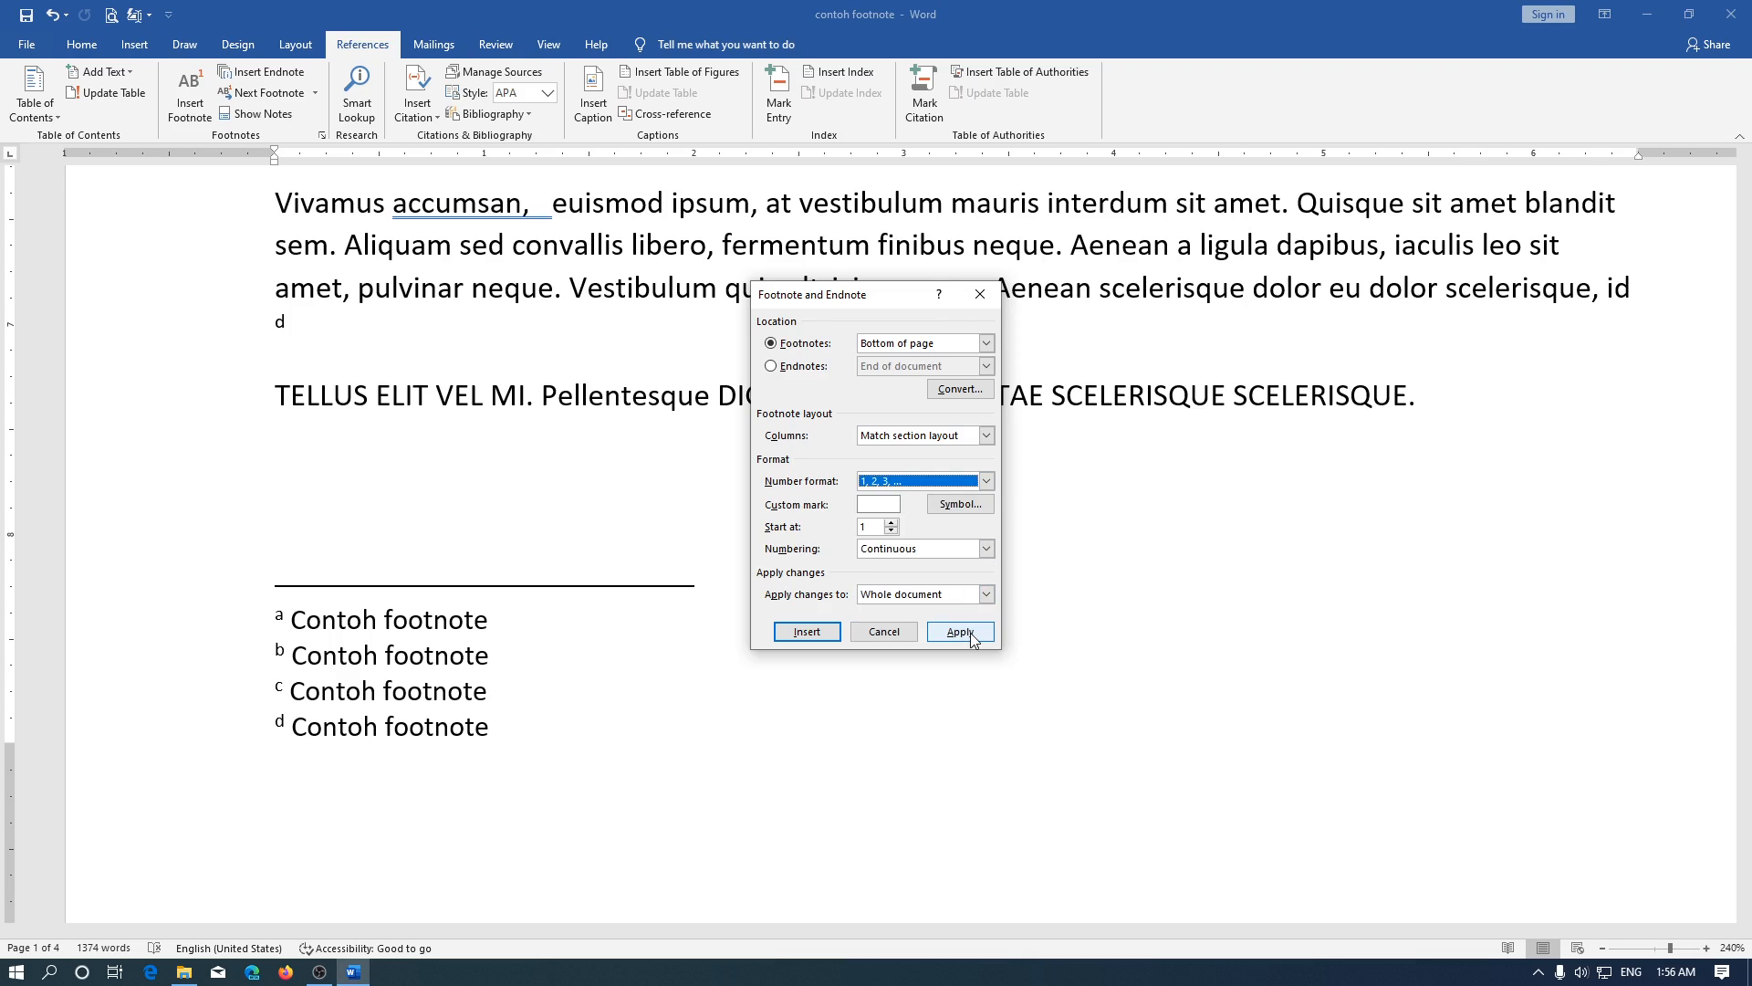
{"action": "left_click", "coordinate": [971, 638]}
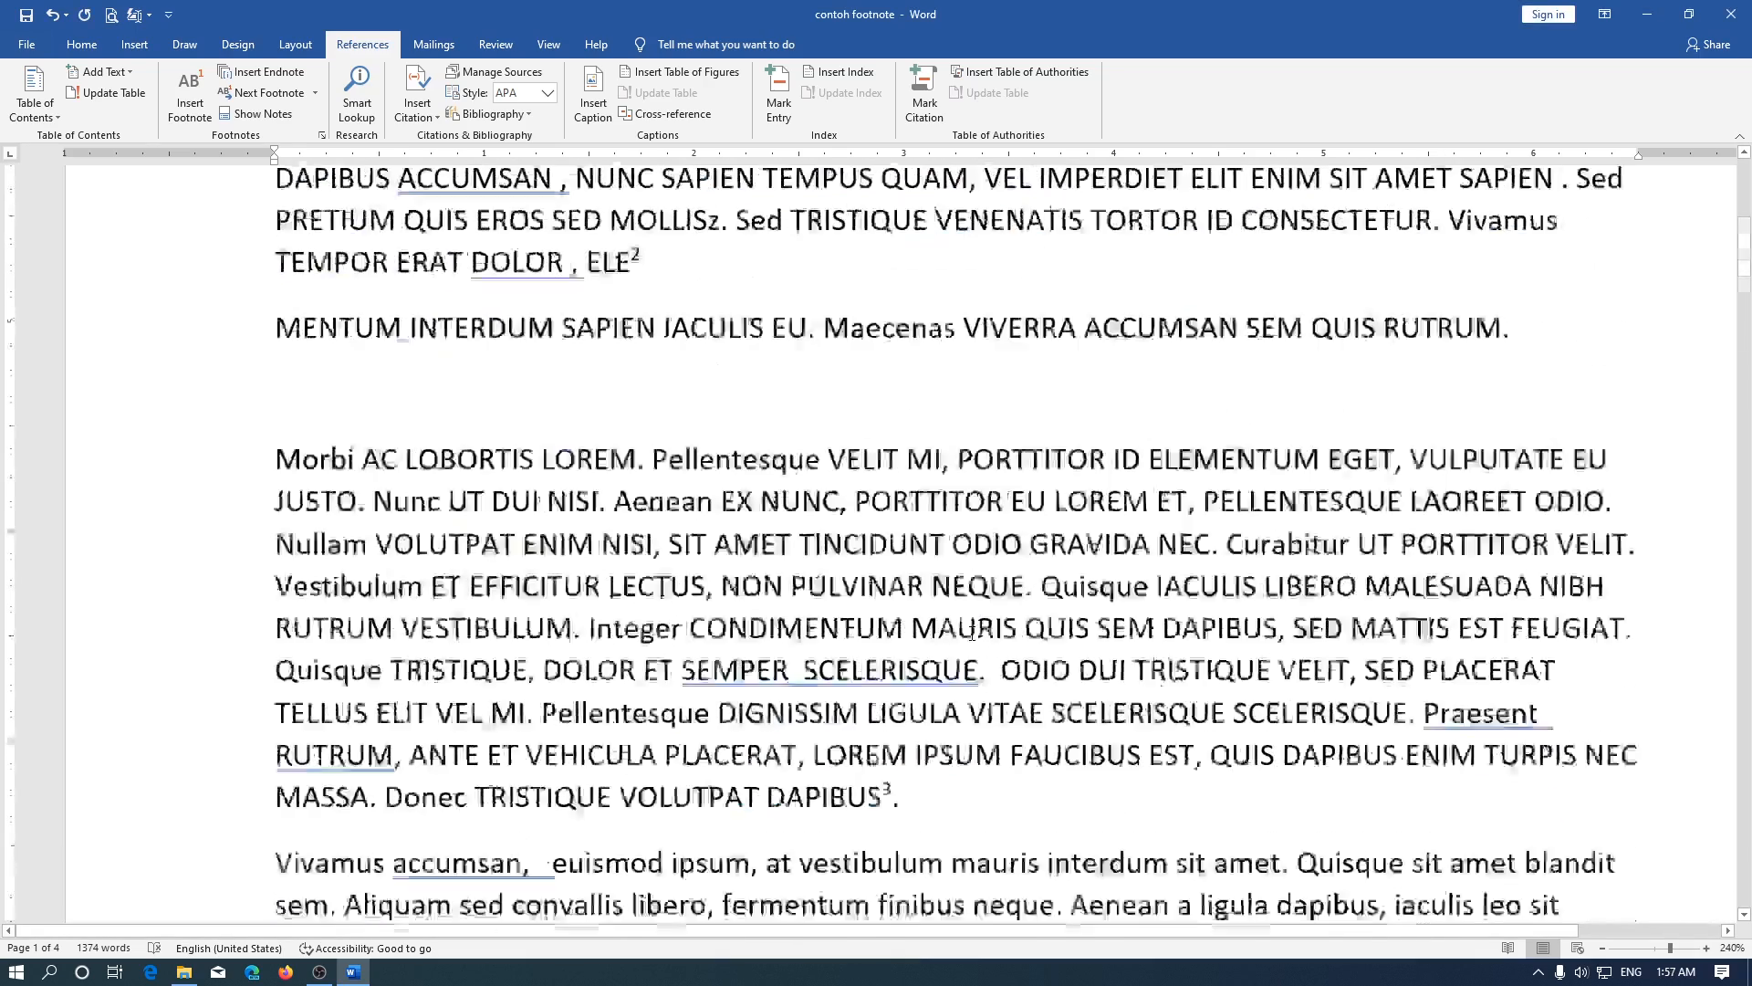
Insert a continuous section break in the empty paragraph below the last body text on page 2
{"action": "scroll", "coordinate": [972, 634], "scroll_direction": "down", "scroll_amount": 3}
{"action": "scroll", "coordinate": [972, 633], "scroll_direction": "down", "scroll_amount": 4, "text": "ctrl"}
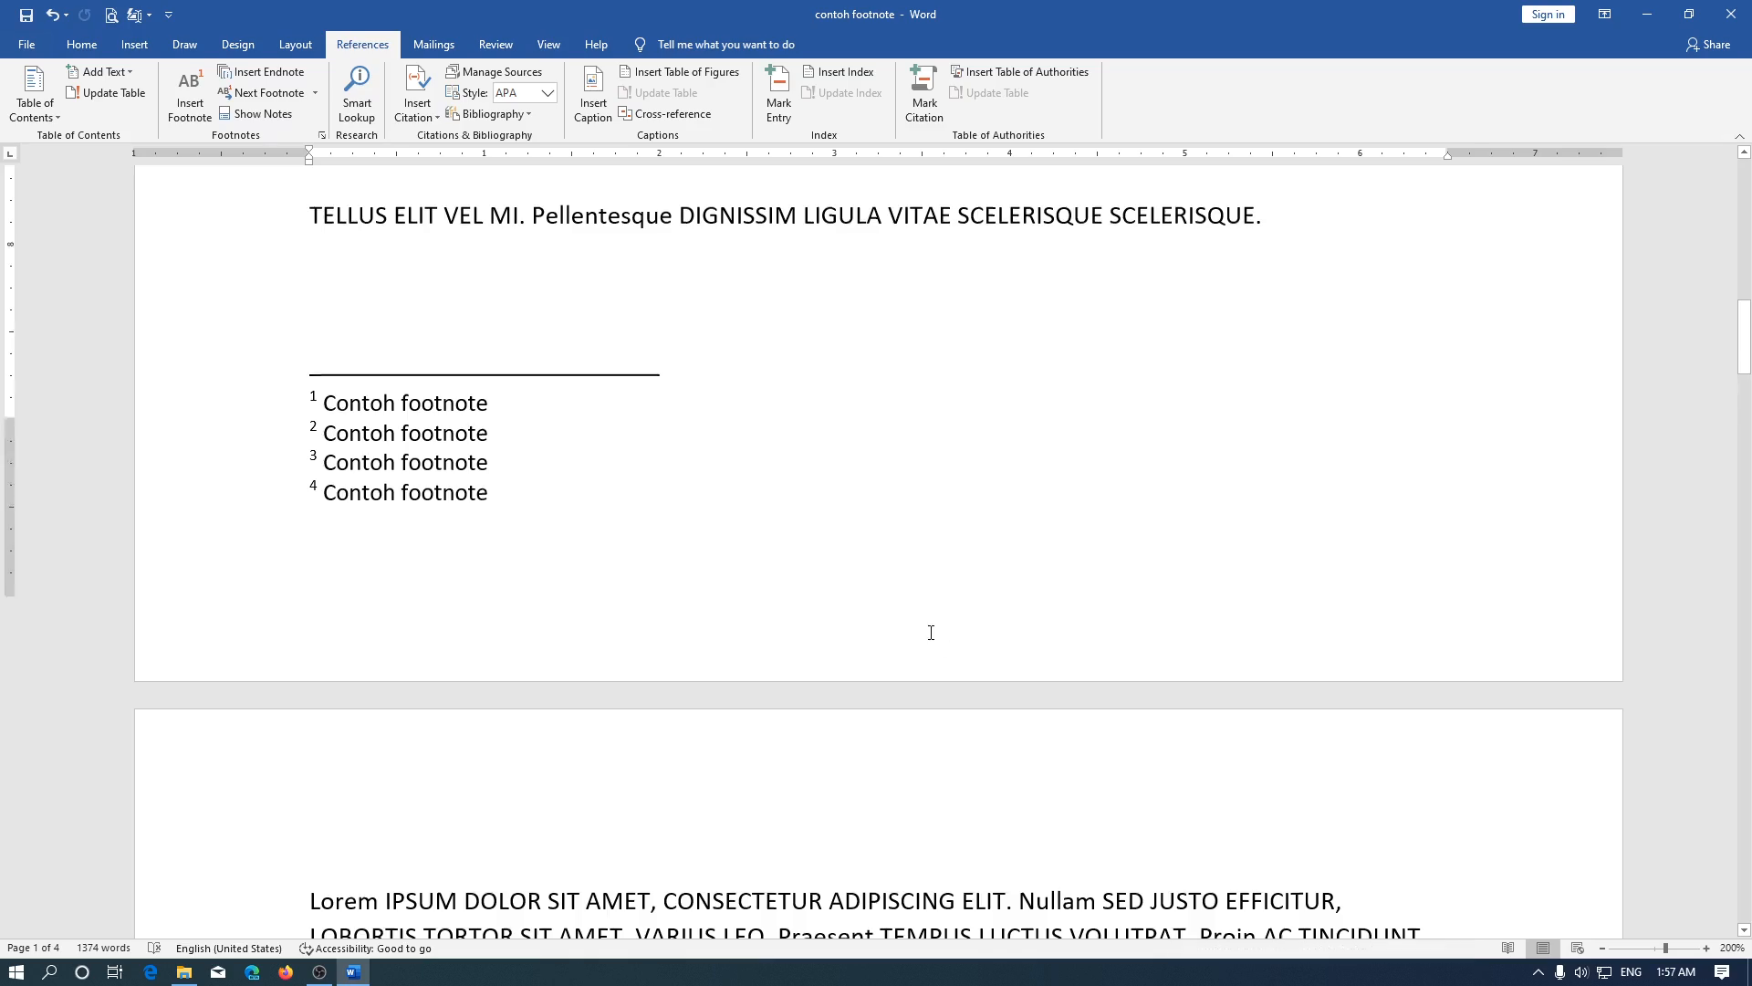
{"action": "scroll", "coordinate": [531, 505], "scroll_direction": "up", "scroll_amount": 2}
{"action": "scroll", "coordinate": [530, 506], "scroll_direction": "down", "scroll_amount": 15}
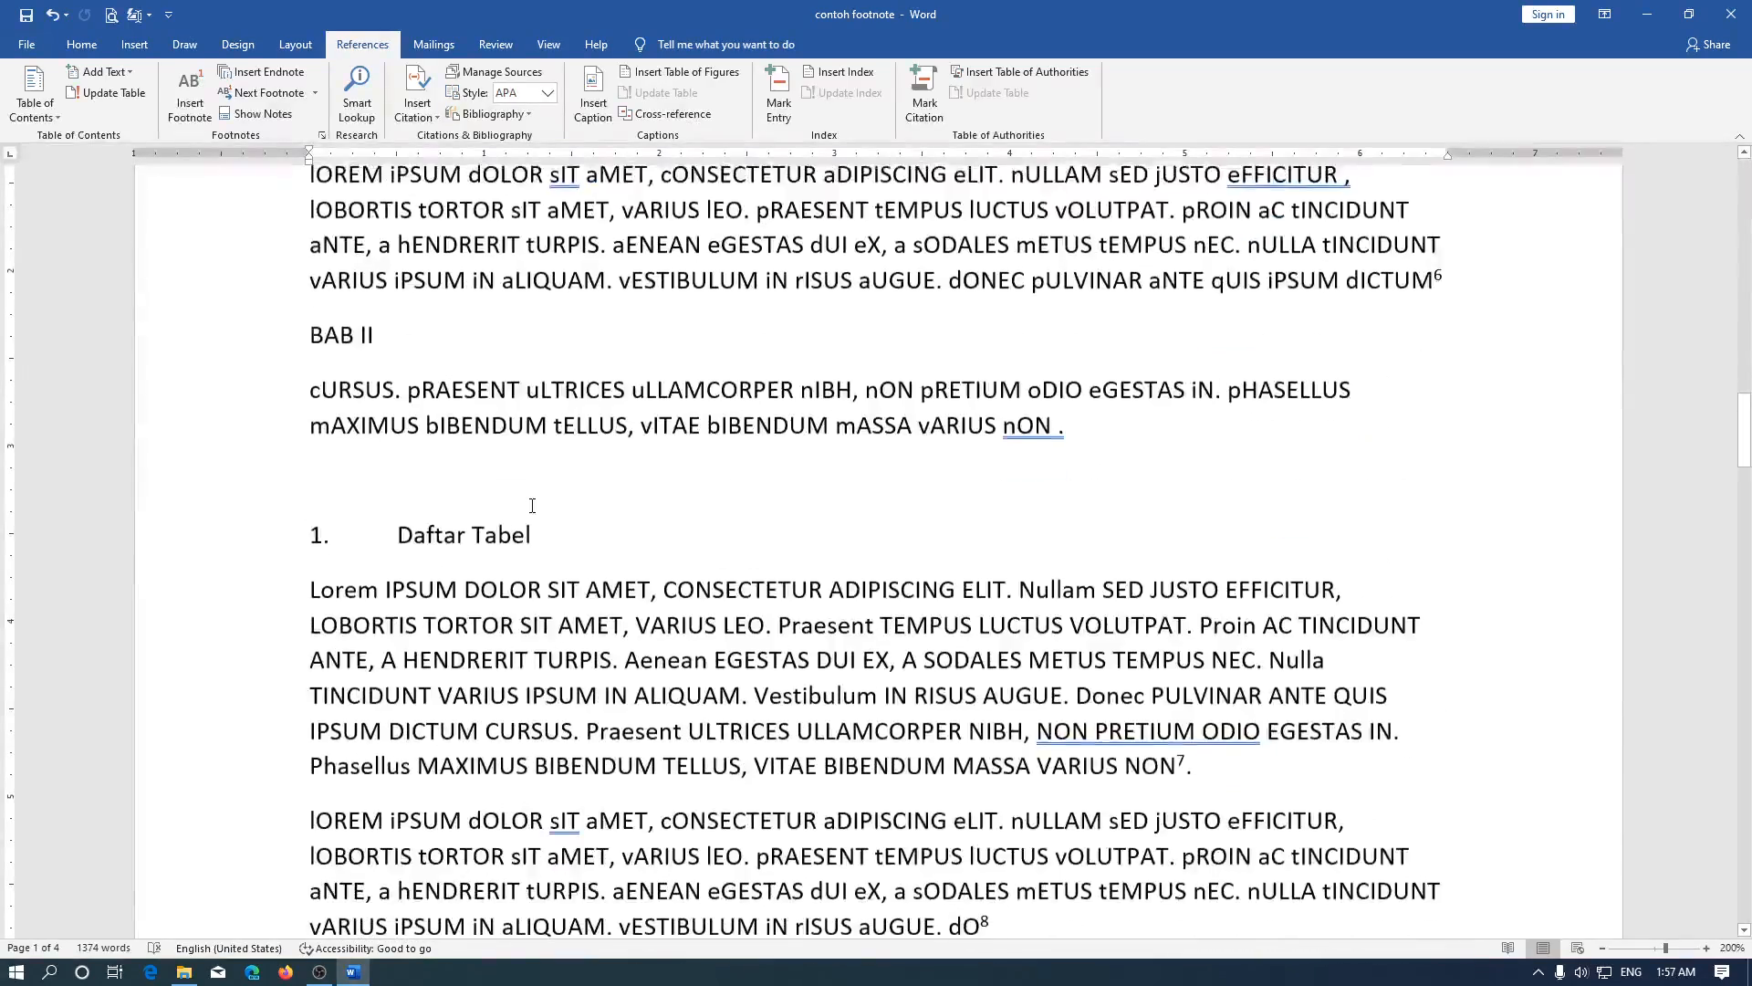
{"action": "scroll", "coordinate": [528, 552], "scroll_direction": "down", "scroll_amount": 2}
{"action": "left_click", "coordinate": [509, 621]}
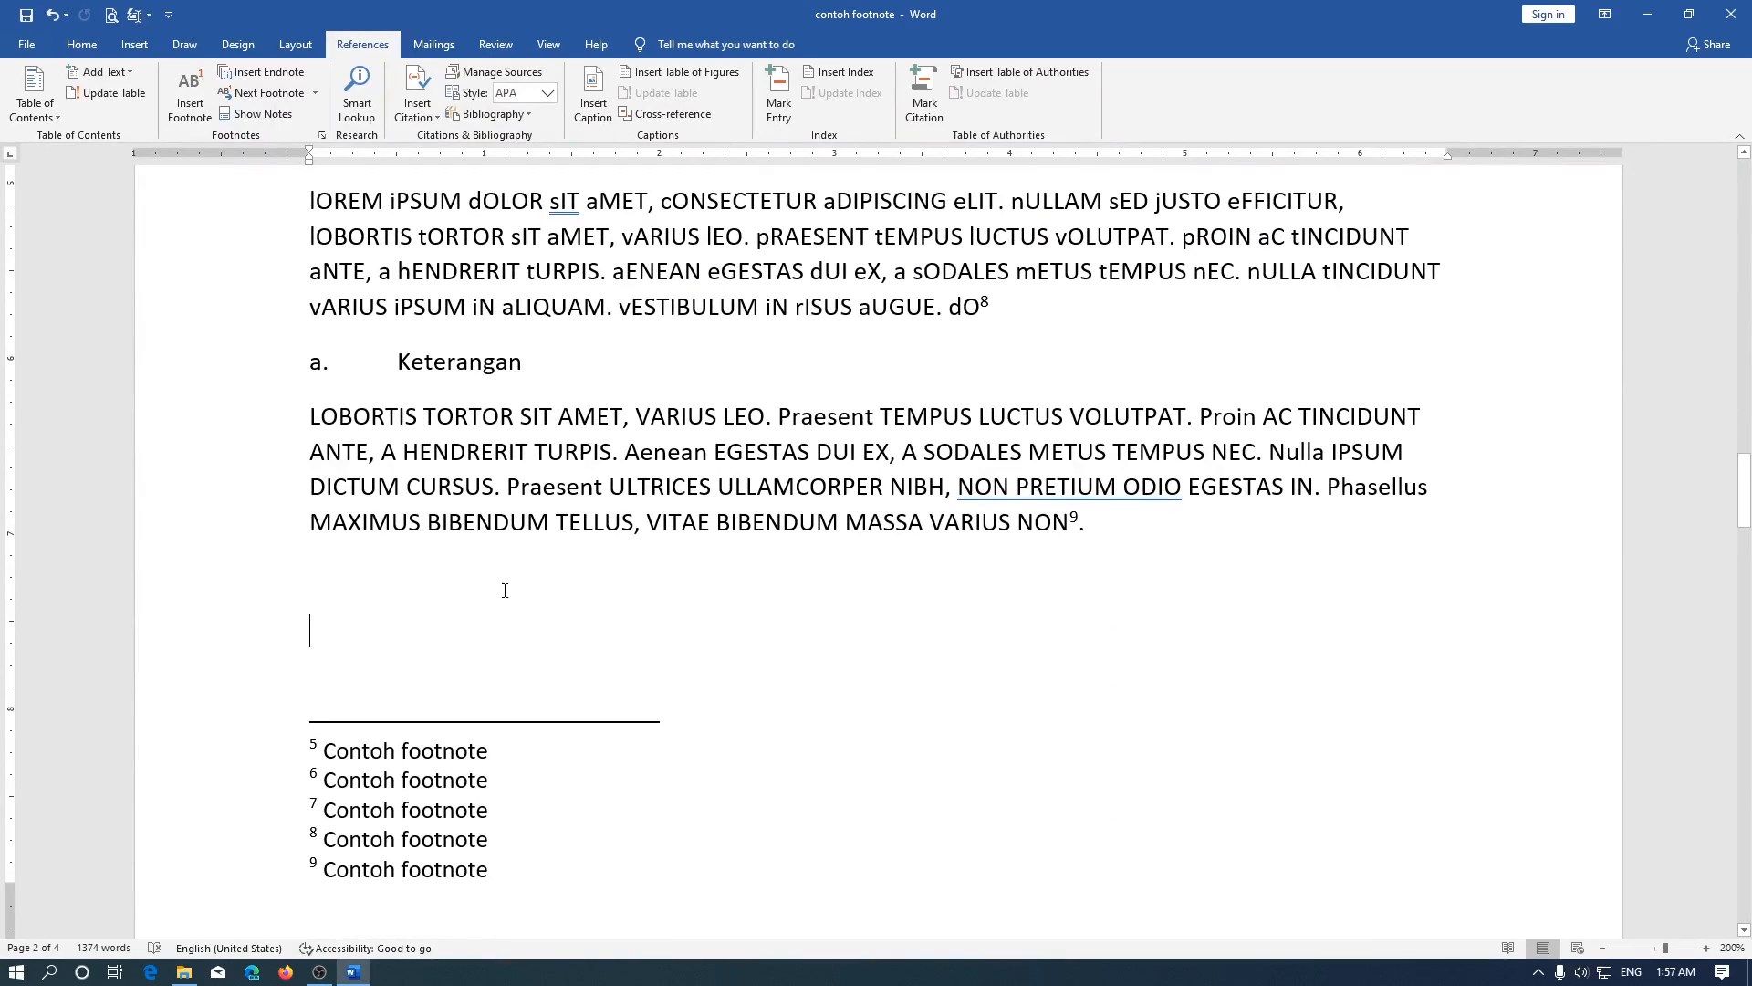
{"action": "left_click", "coordinate": [296, 42]}
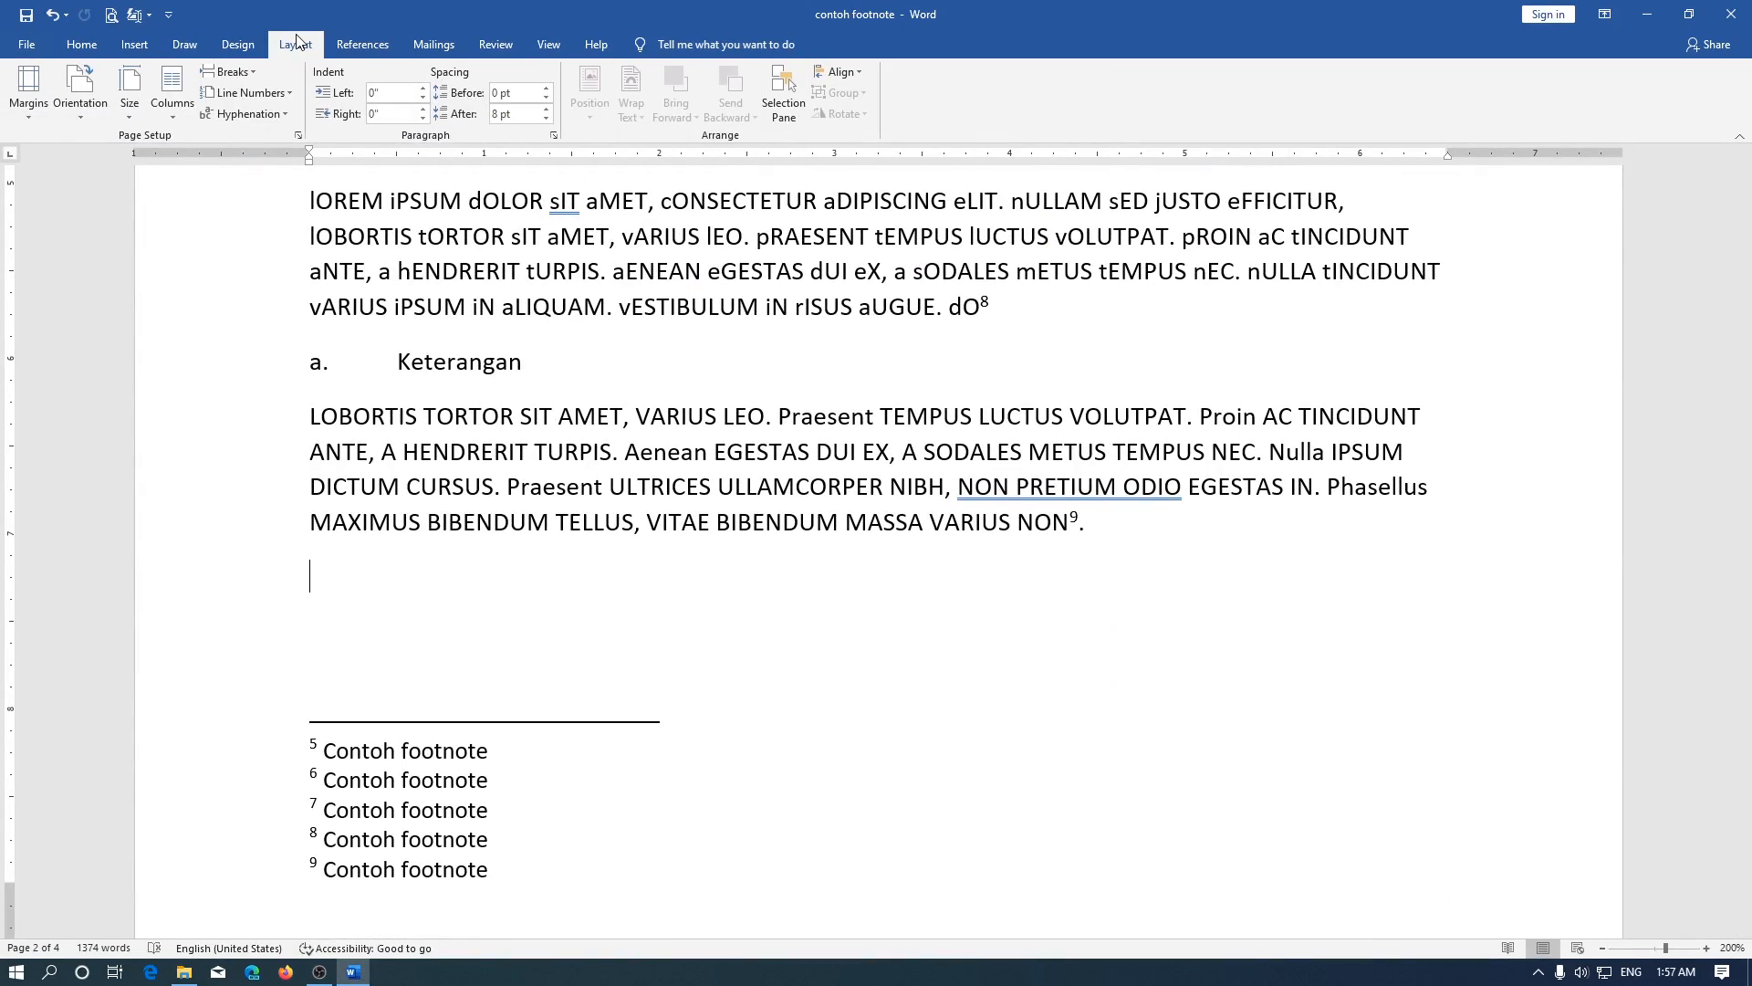
{"action": "left_click", "coordinate": [230, 72]}
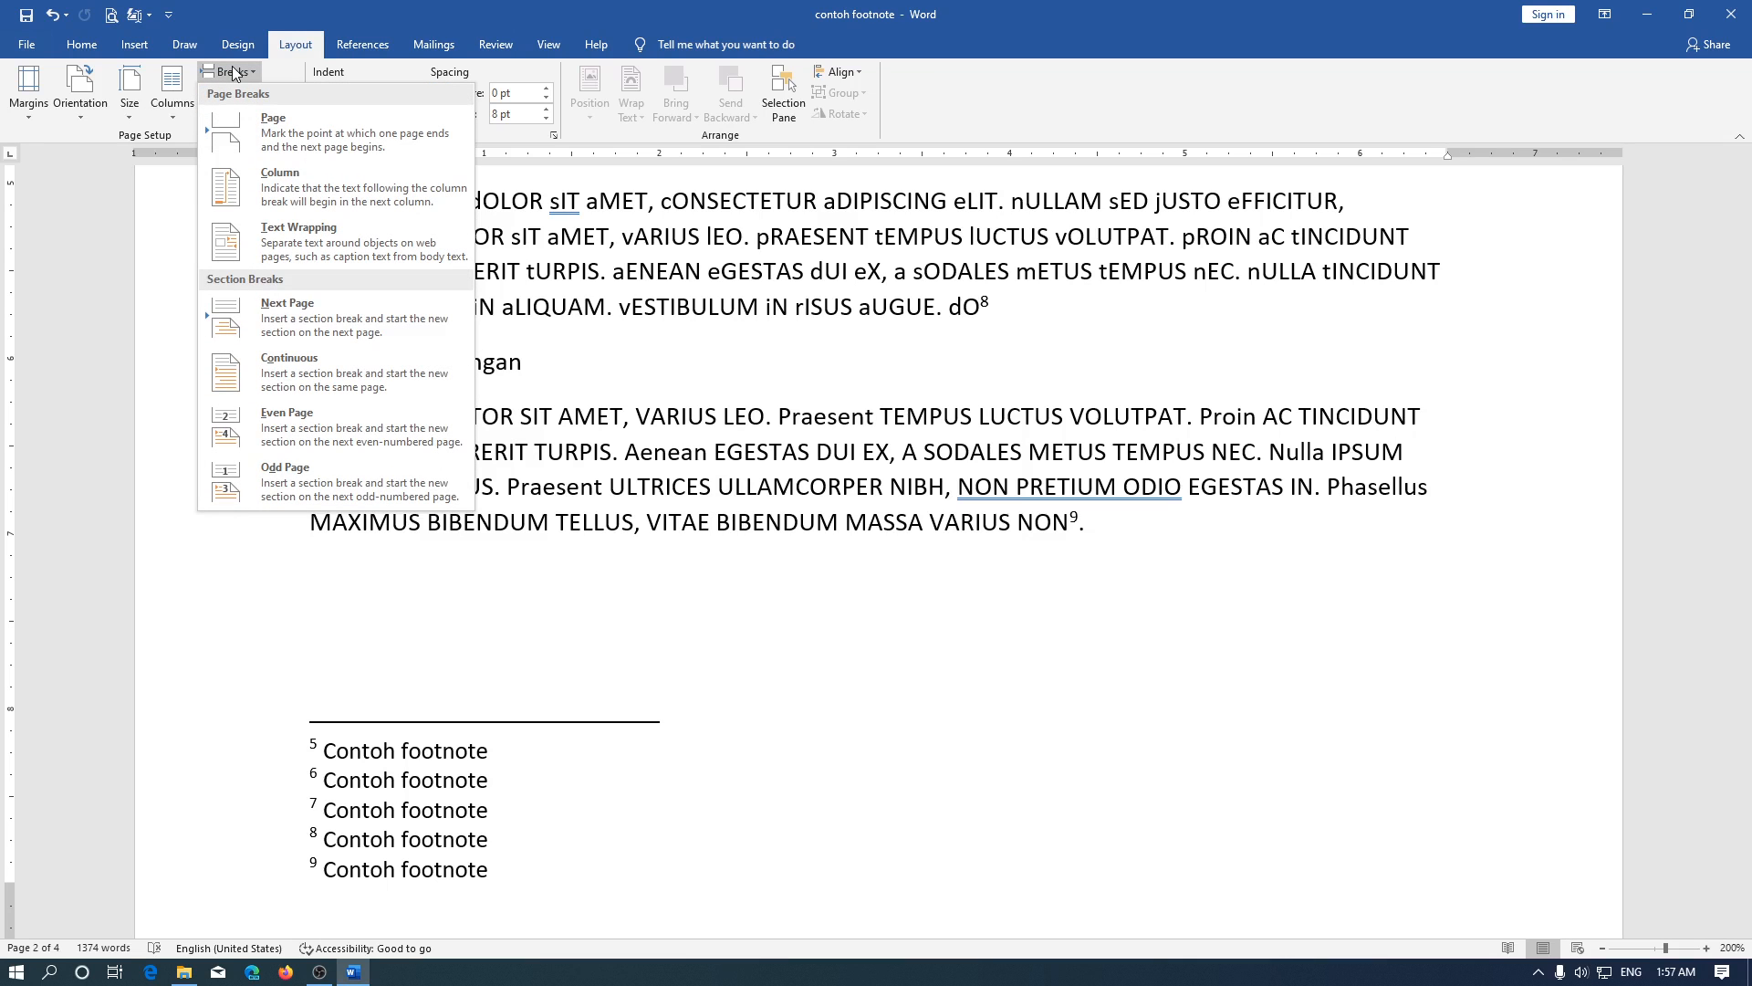
{"action": "left_click", "coordinate": [314, 381]}
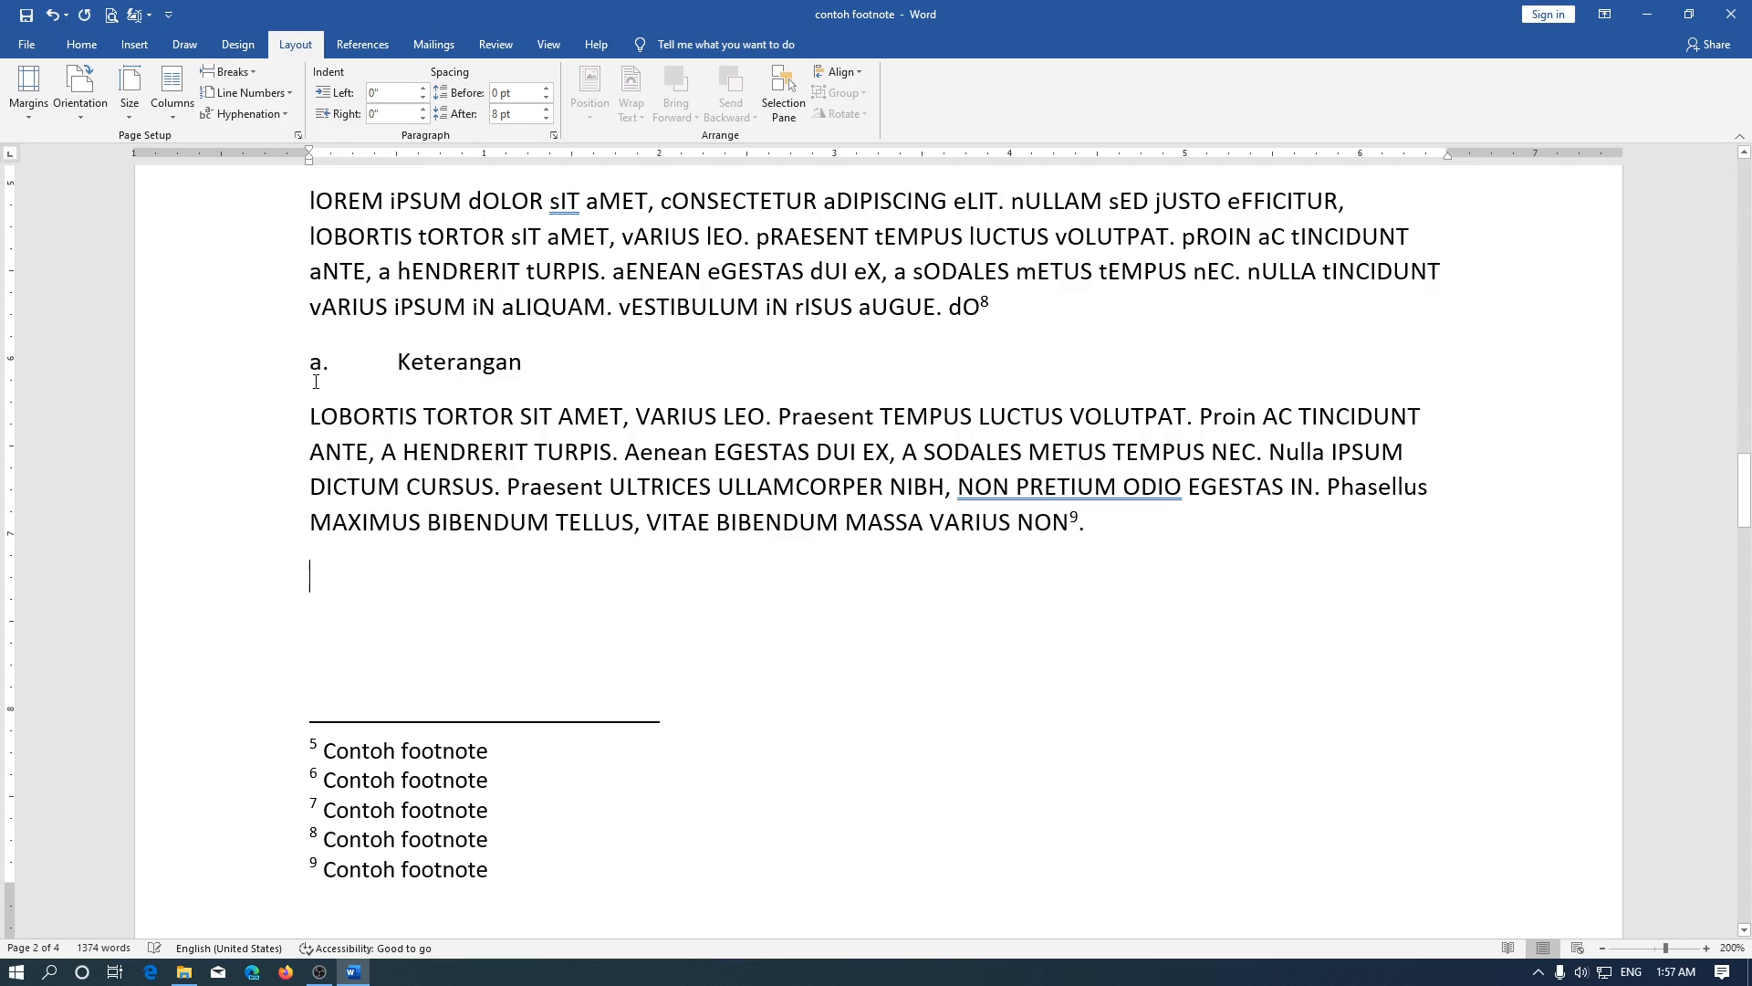
Show the formatting marks and add a paragraph after footnote reference 9 so the section break sits on its own line
{"action": "left_click", "coordinate": [82, 45]}
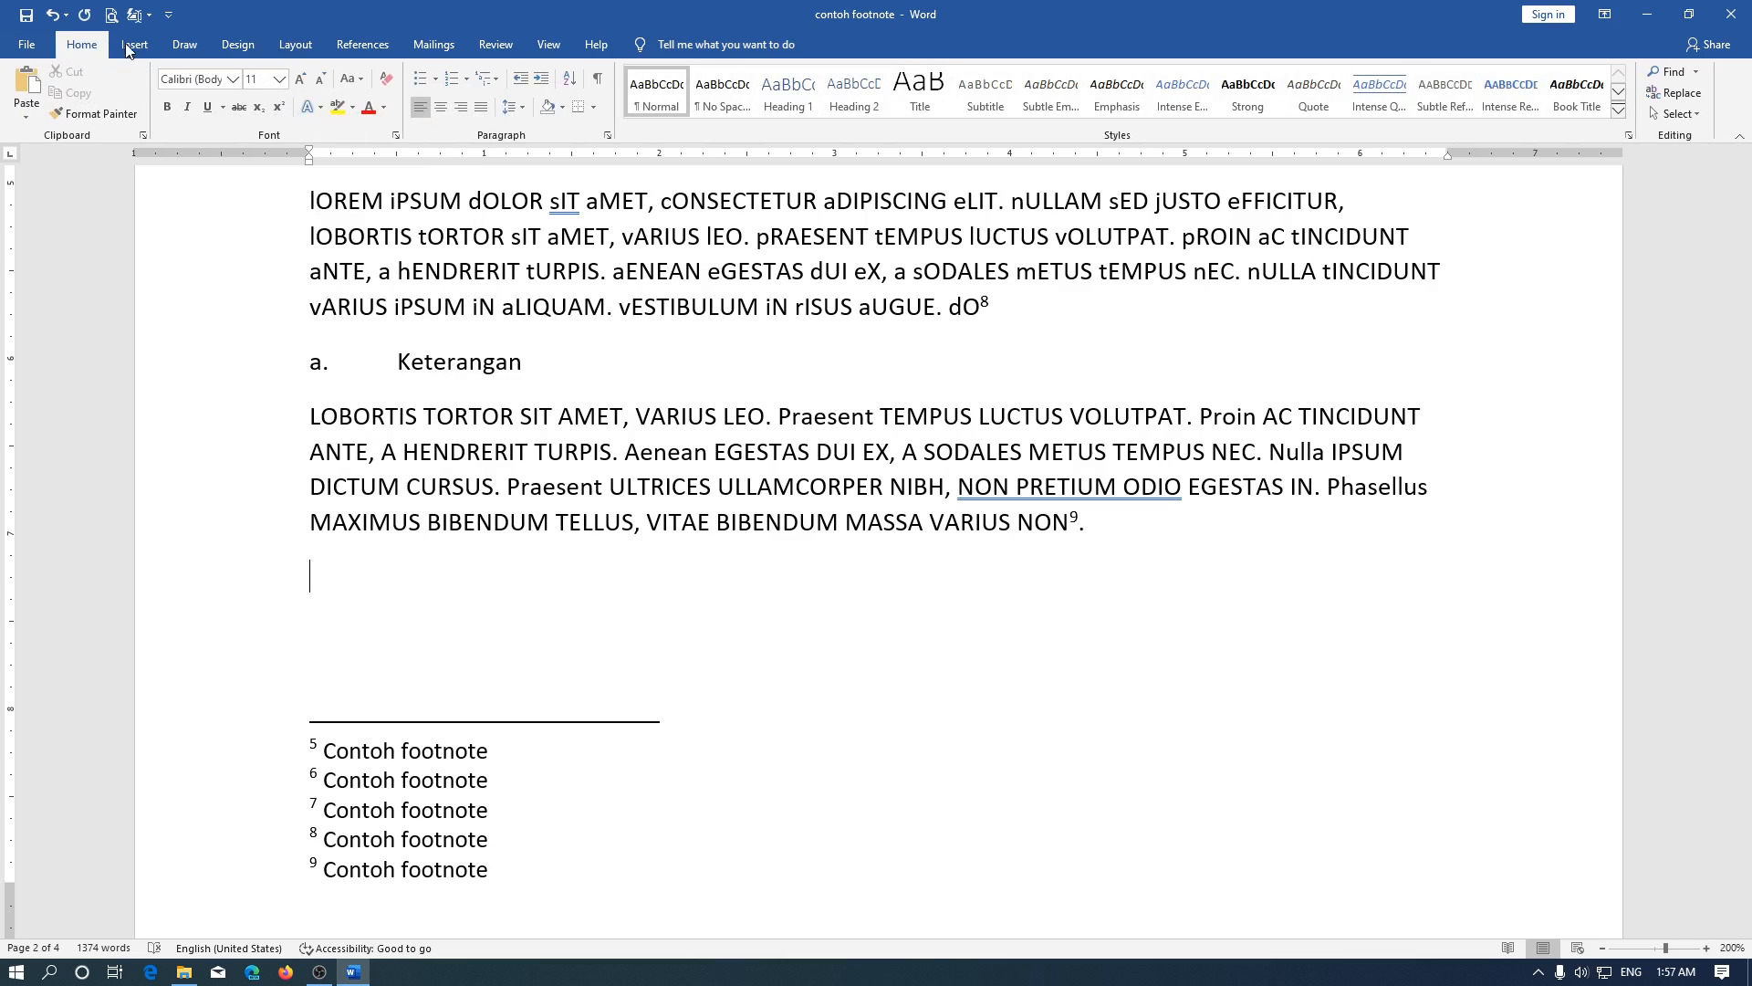
{"action": "left_click", "coordinate": [602, 83]}
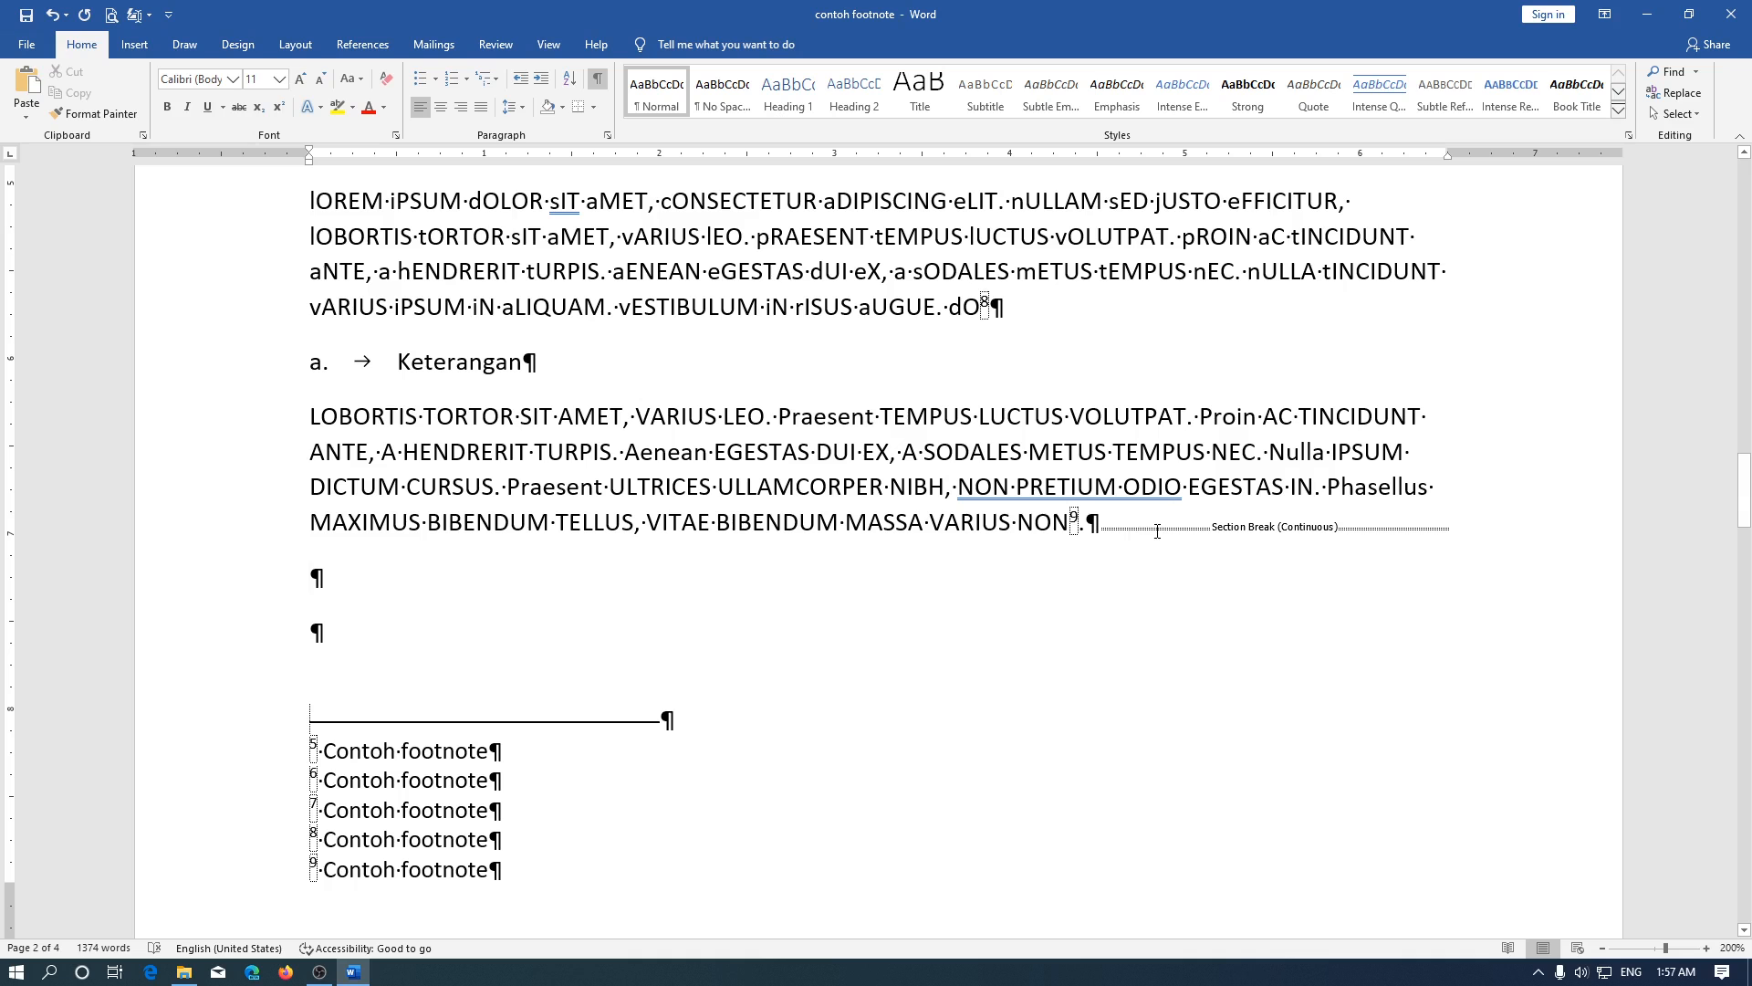
{"action": "left_click", "coordinate": [1102, 522]}
{"action": "key", "text": "Return"}
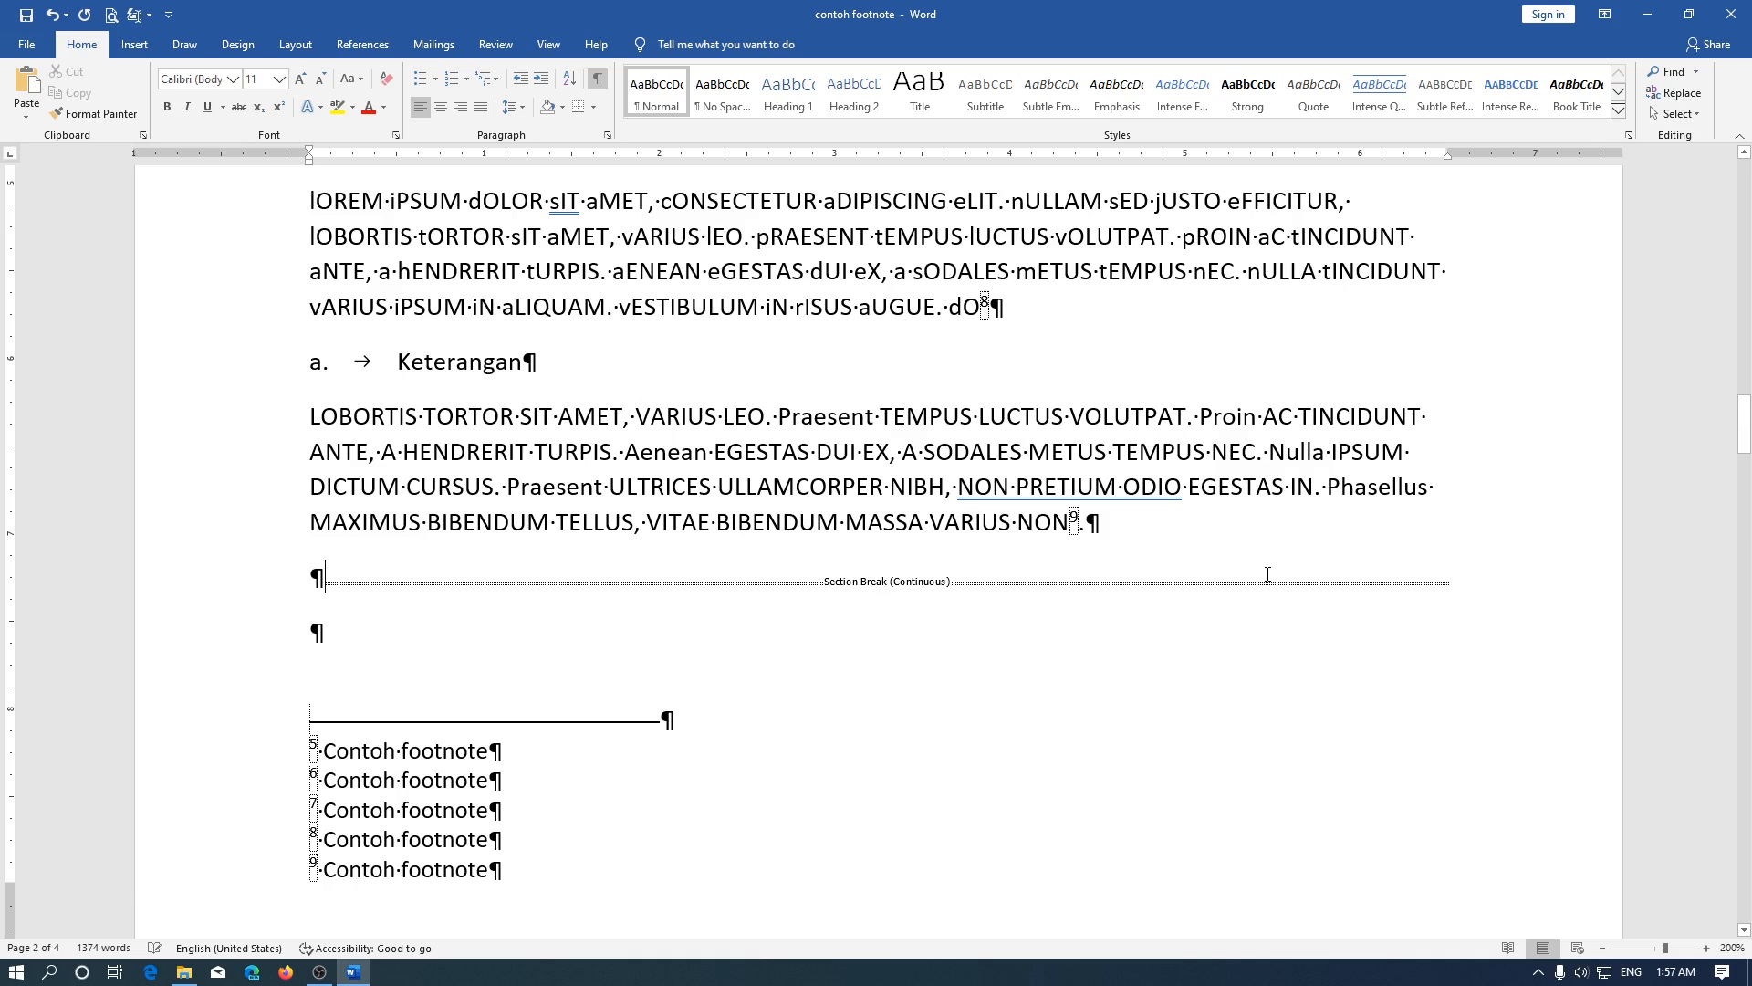
Compare the footnote numbering on the pages before and after the section break
{"action": "scroll", "coordinate": [1267, 573], "scroll_direction": "down", "scroll_amount": 8}
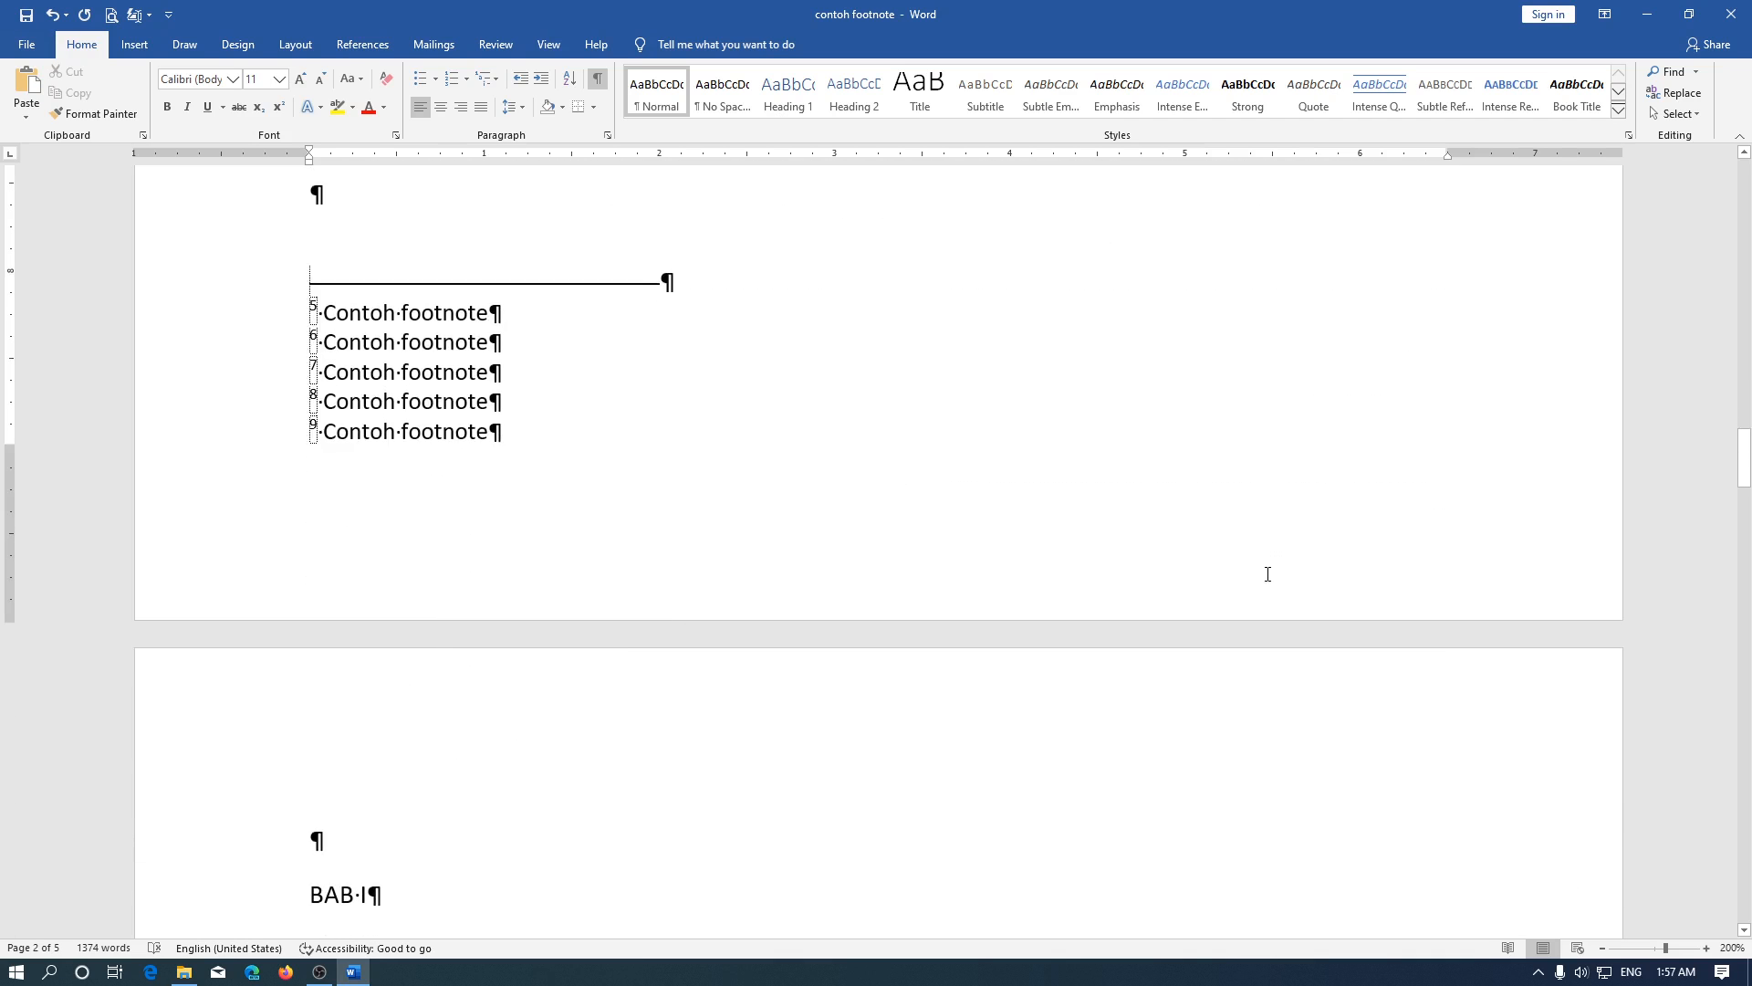
{"action": "scroll", "coordinate": [1268, 574], "scroll_direction": "down", "scroll_amount": 3}
{"action": "scroll", "coordinate": [1267, 573], "scroll_direction": "up", "scroll_amount": 10}
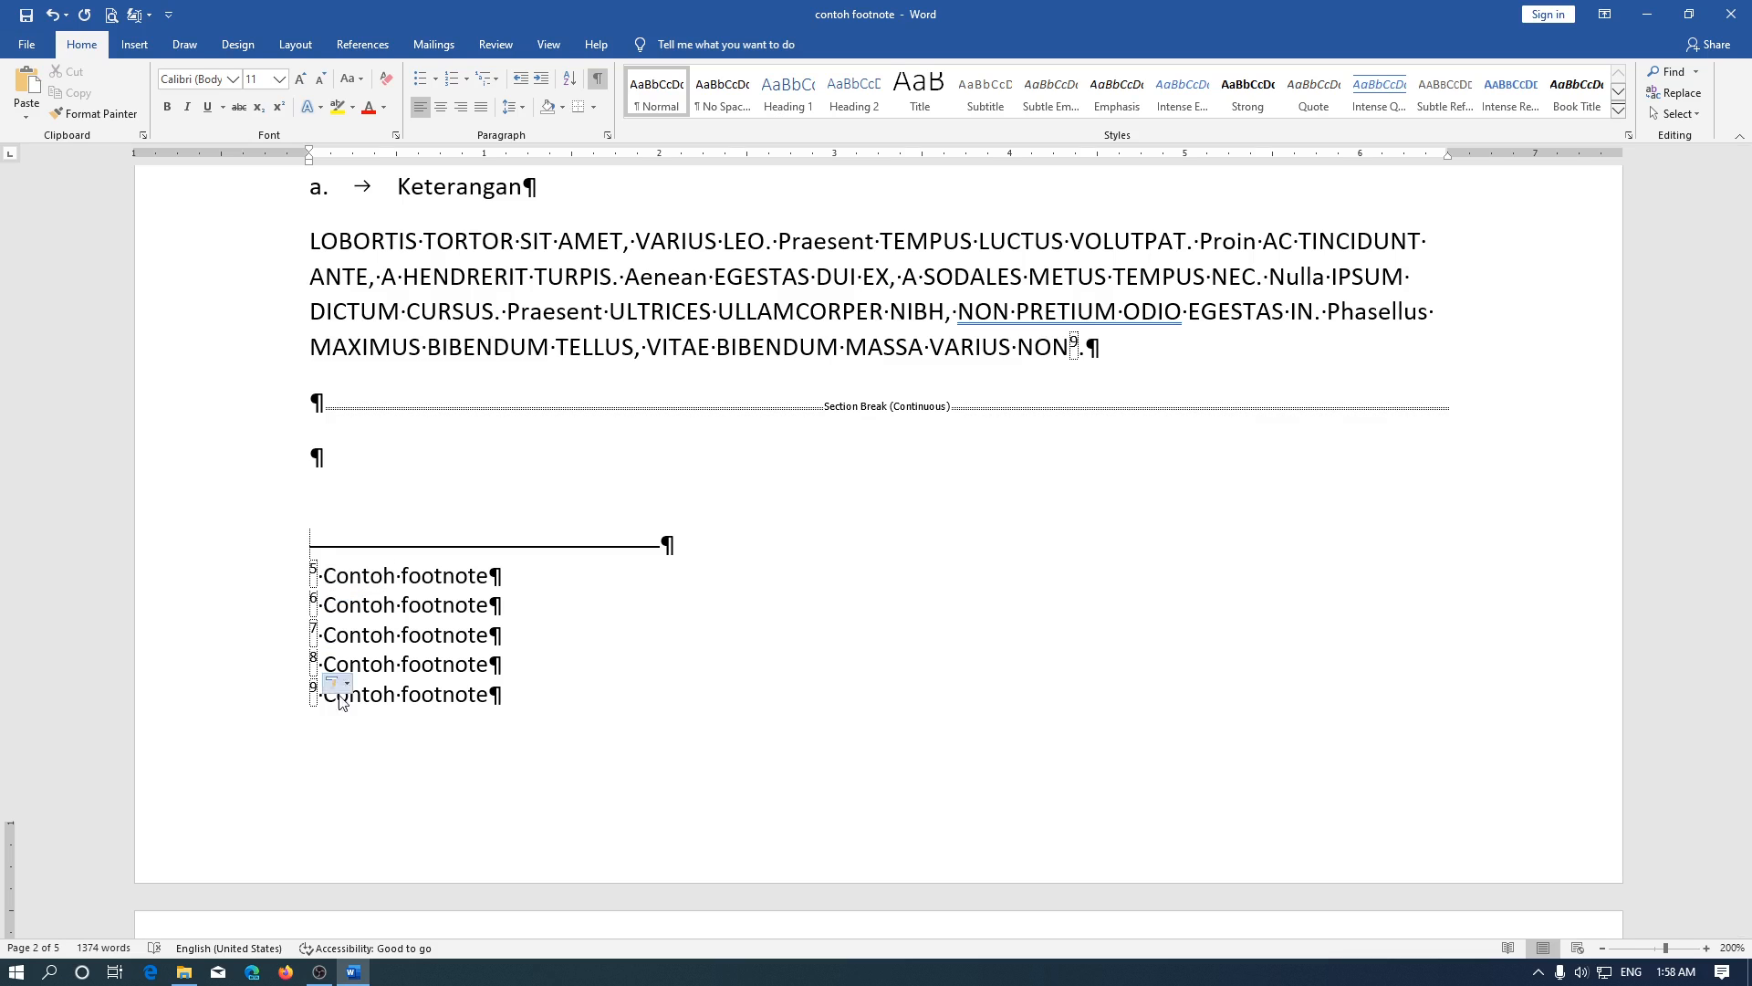
{"action": "scroll", "coordinate": [345, 705], "scroll_direction": "down", "scroll_amount": 15}
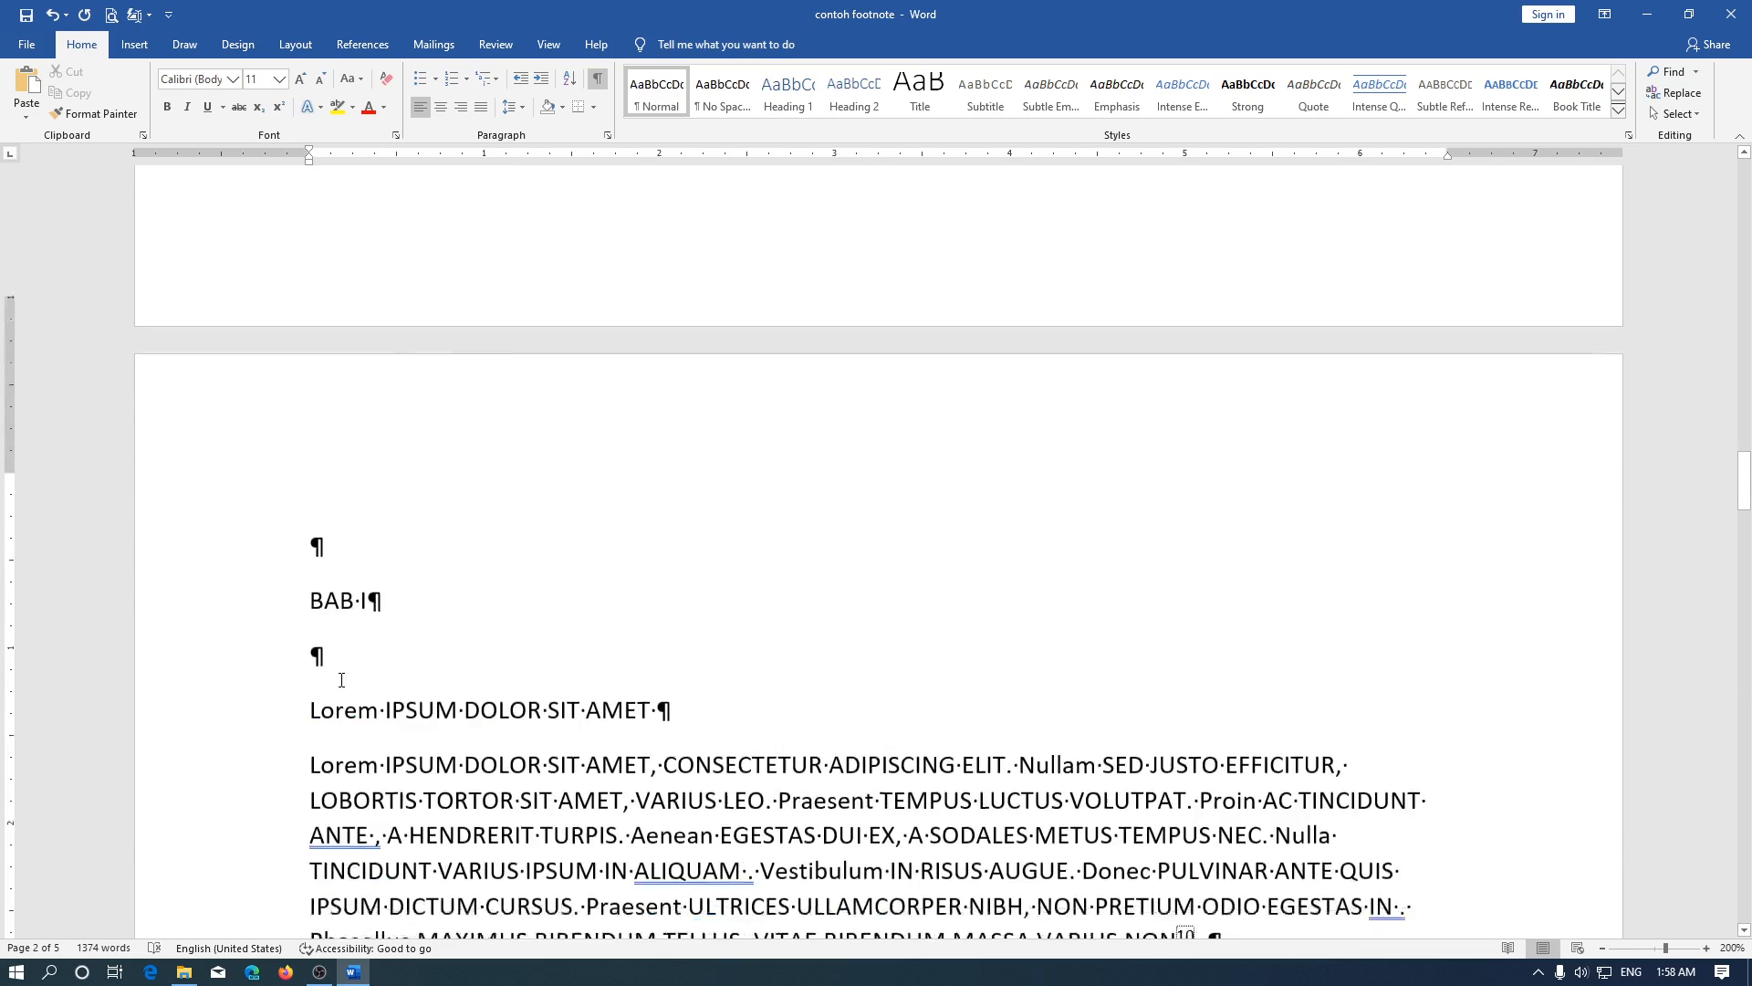
{"action": "scroll", "coordinate": [364, 631], "scroll_direction": "down", "scroll_amount": 5}
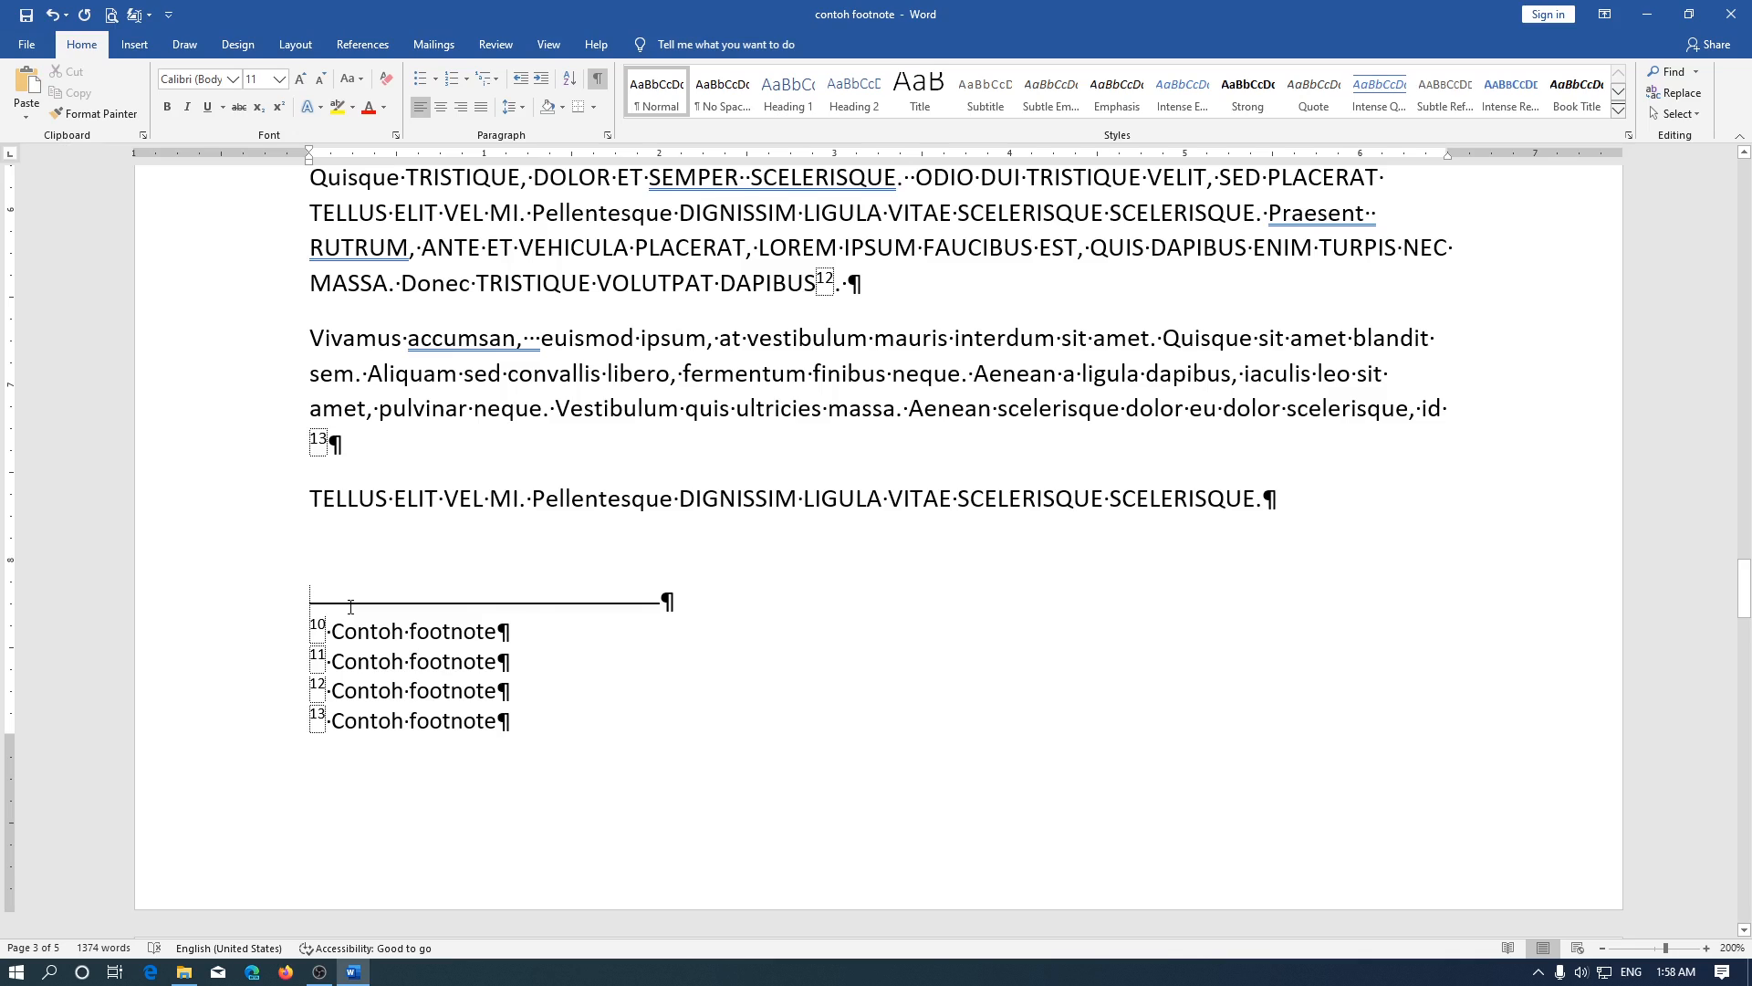
{"action": "scroll", "coordinate": [350, 605], "scroll_direction": "up", "scroll_amount": 4}
{"action": "scroll", "coordinate": [439, 473], "scroll_direction": "down", "scroll_amount": 2}
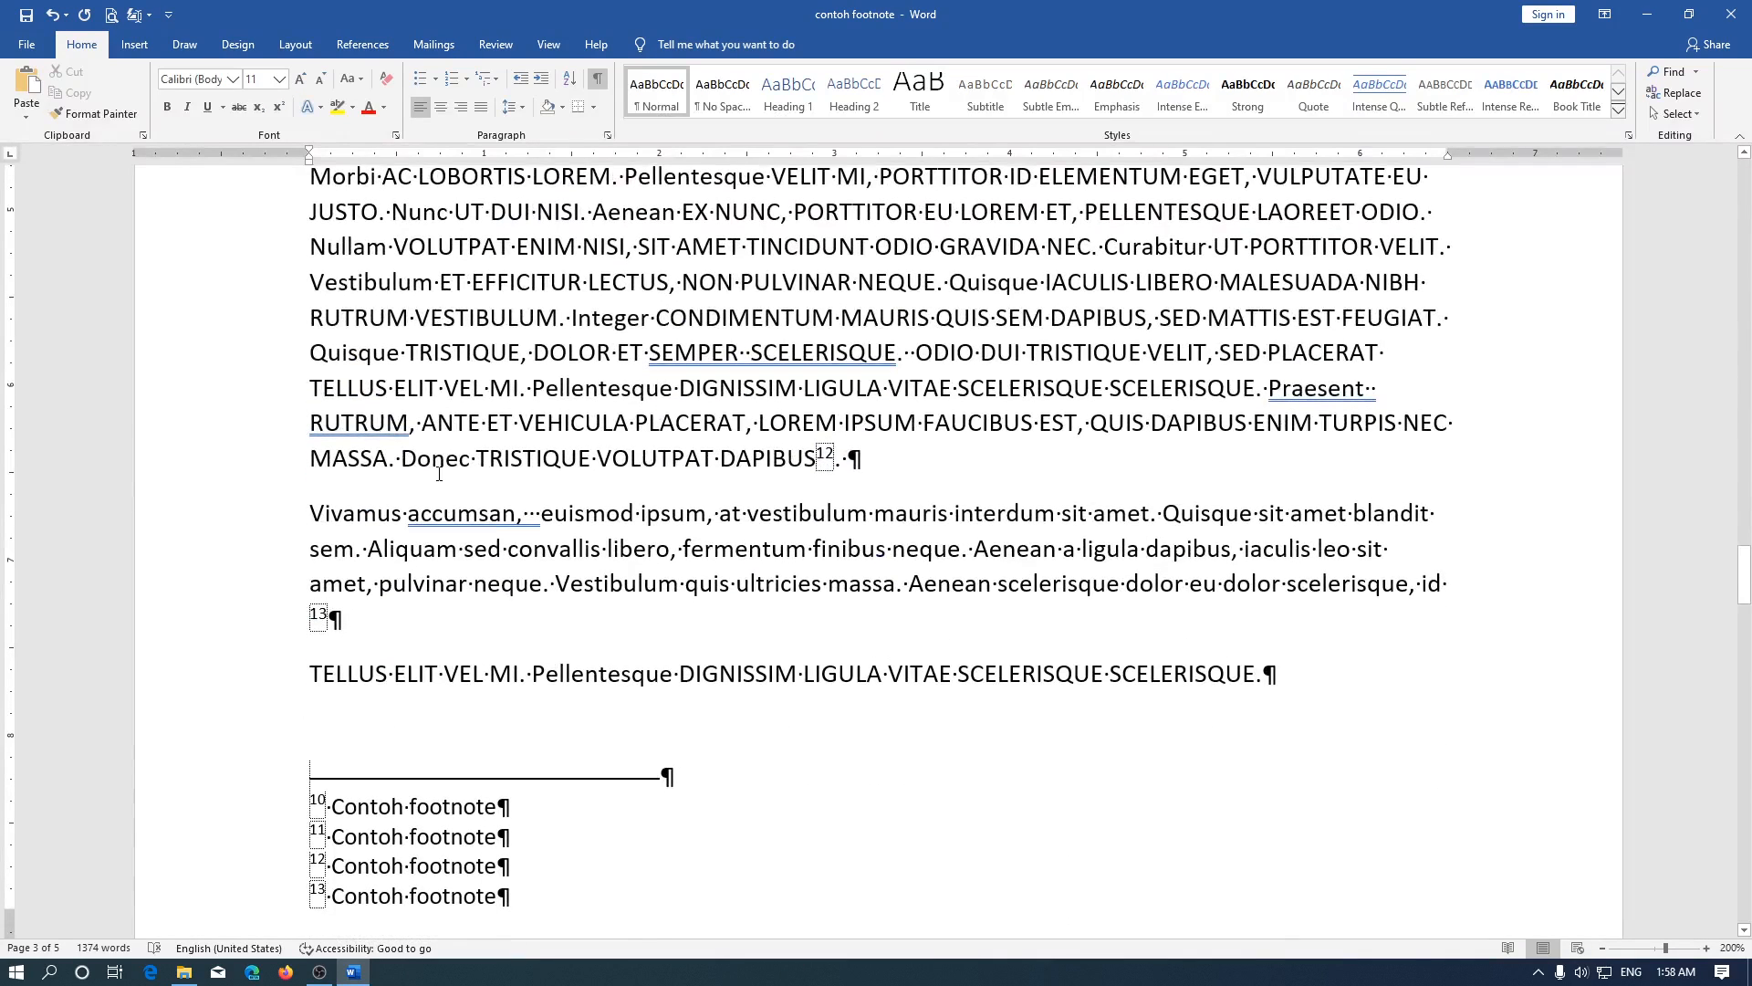
Set the number format of the footnotes after the section break to A, B, C, …, applied to this section only
{"action": "left_click", "coordinate": [350, 808]}
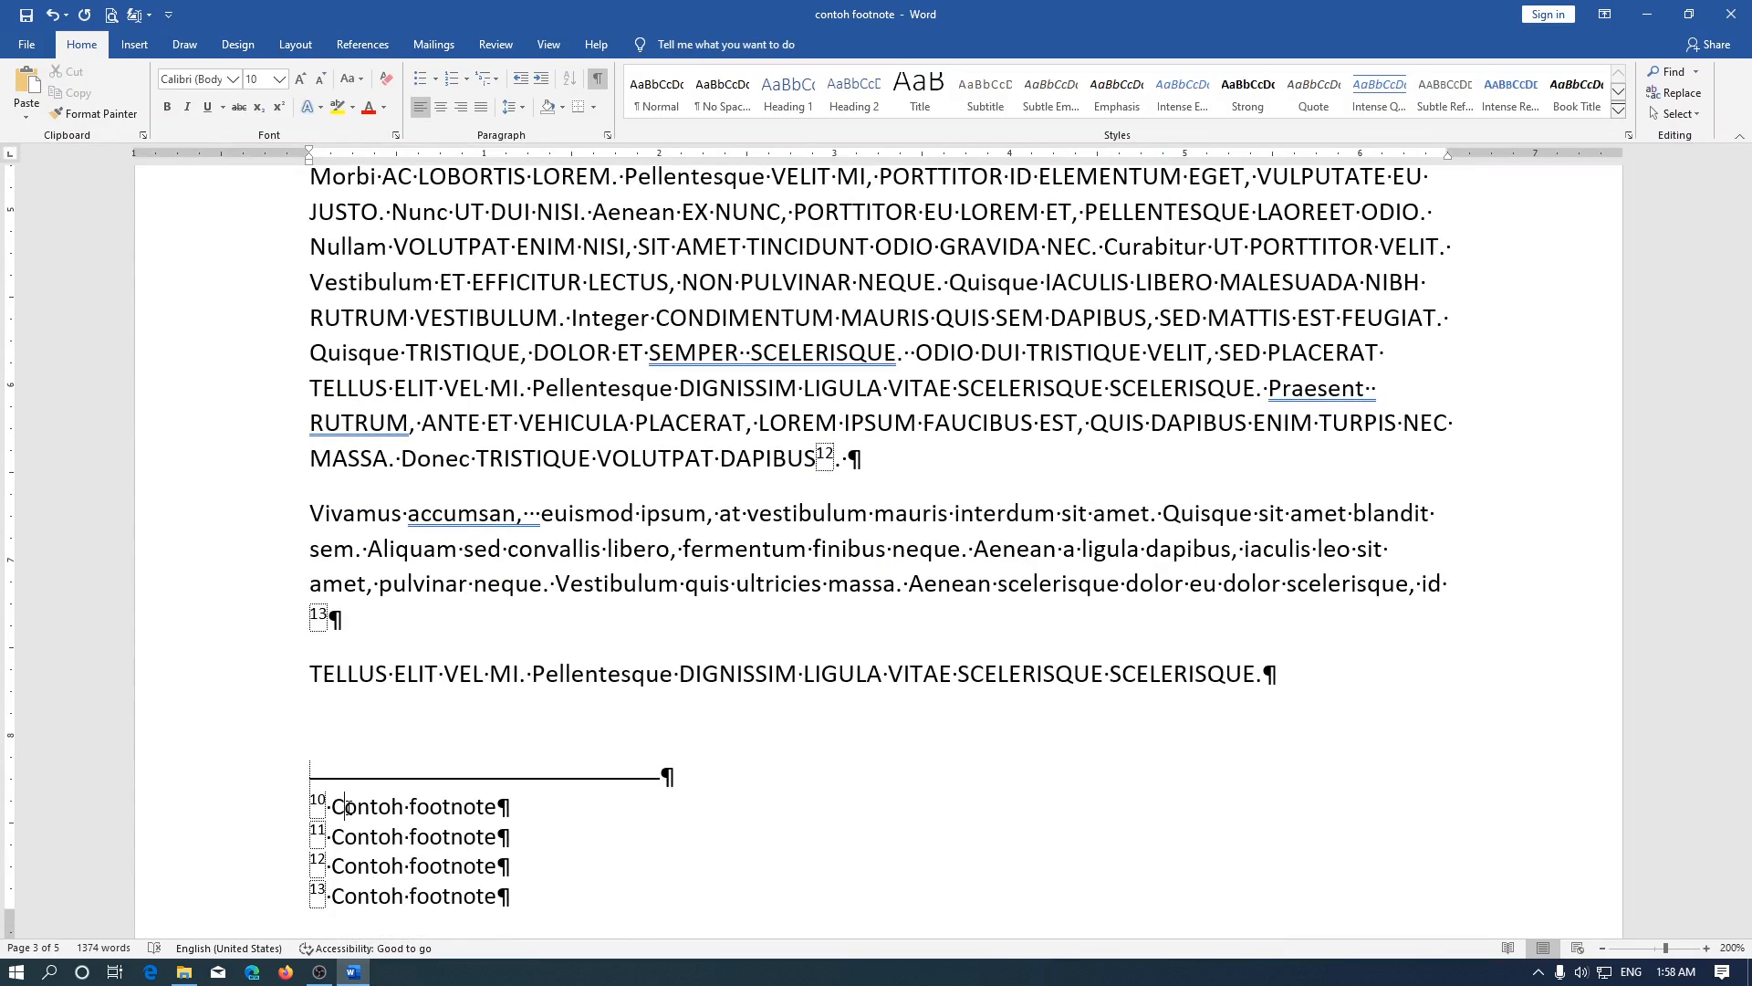
{"action": "left_click", "coordinate": [362, 44]}
{"action": "left_click", "coordinate": [321, 134]}
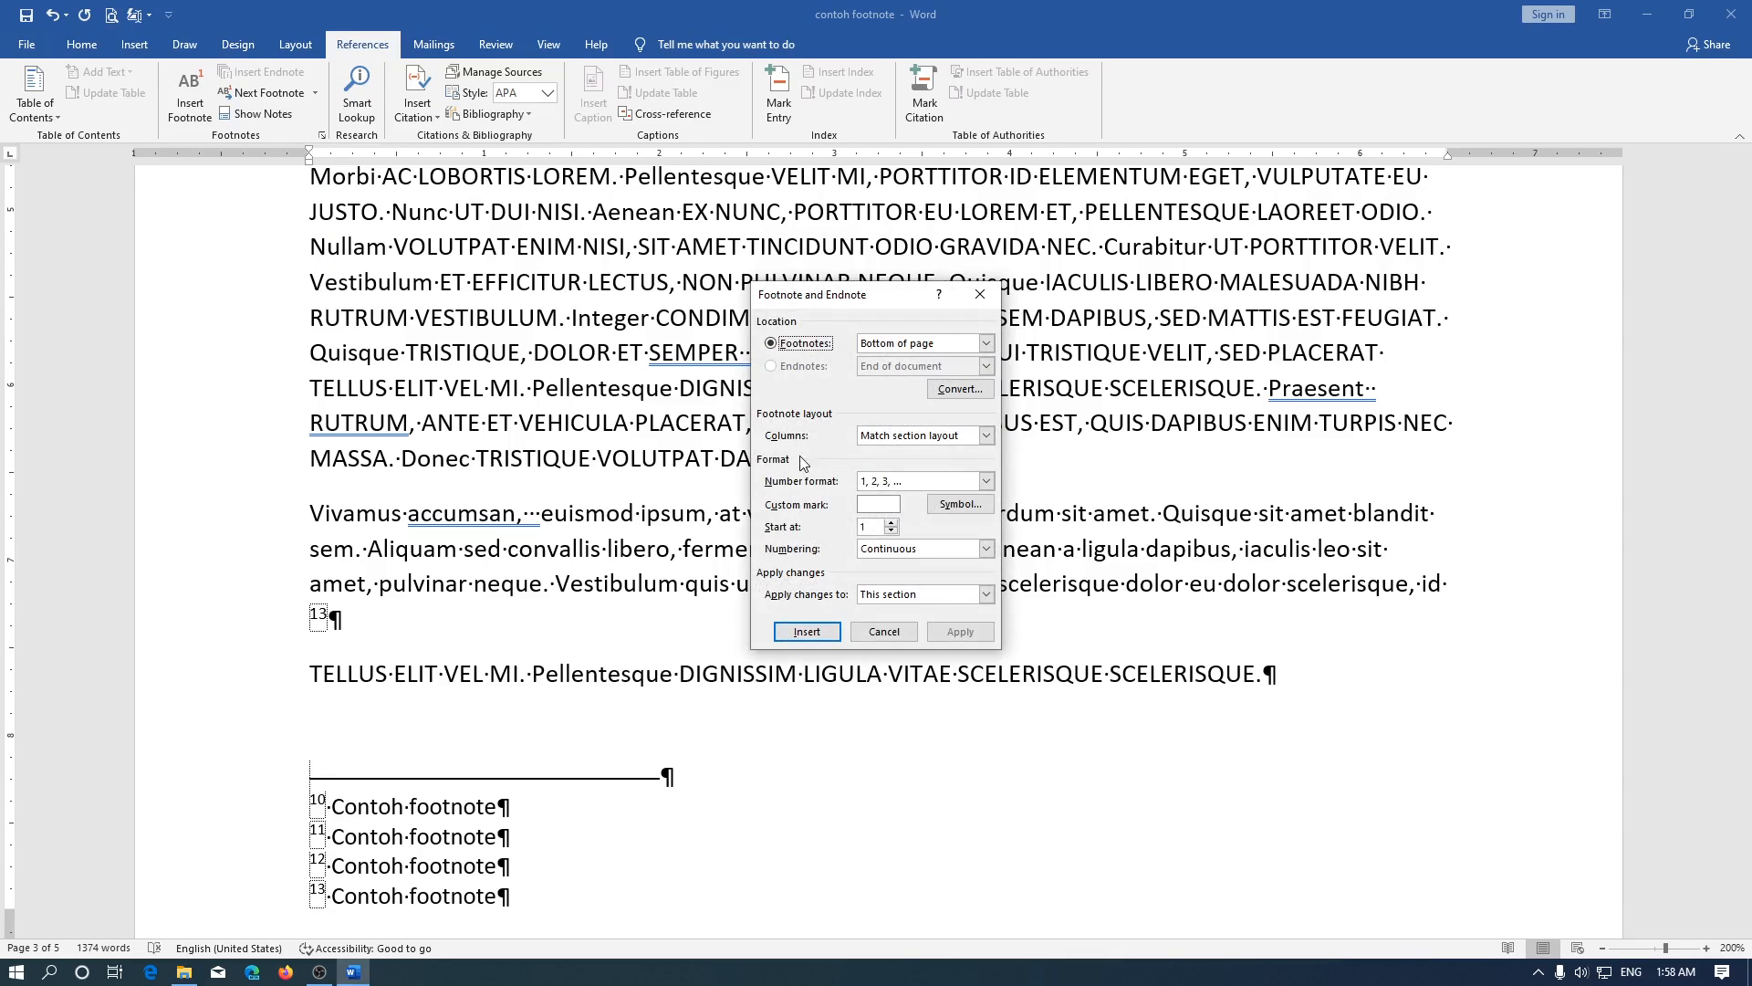
{"action": "left_click", "coordinate": [922, 595]}
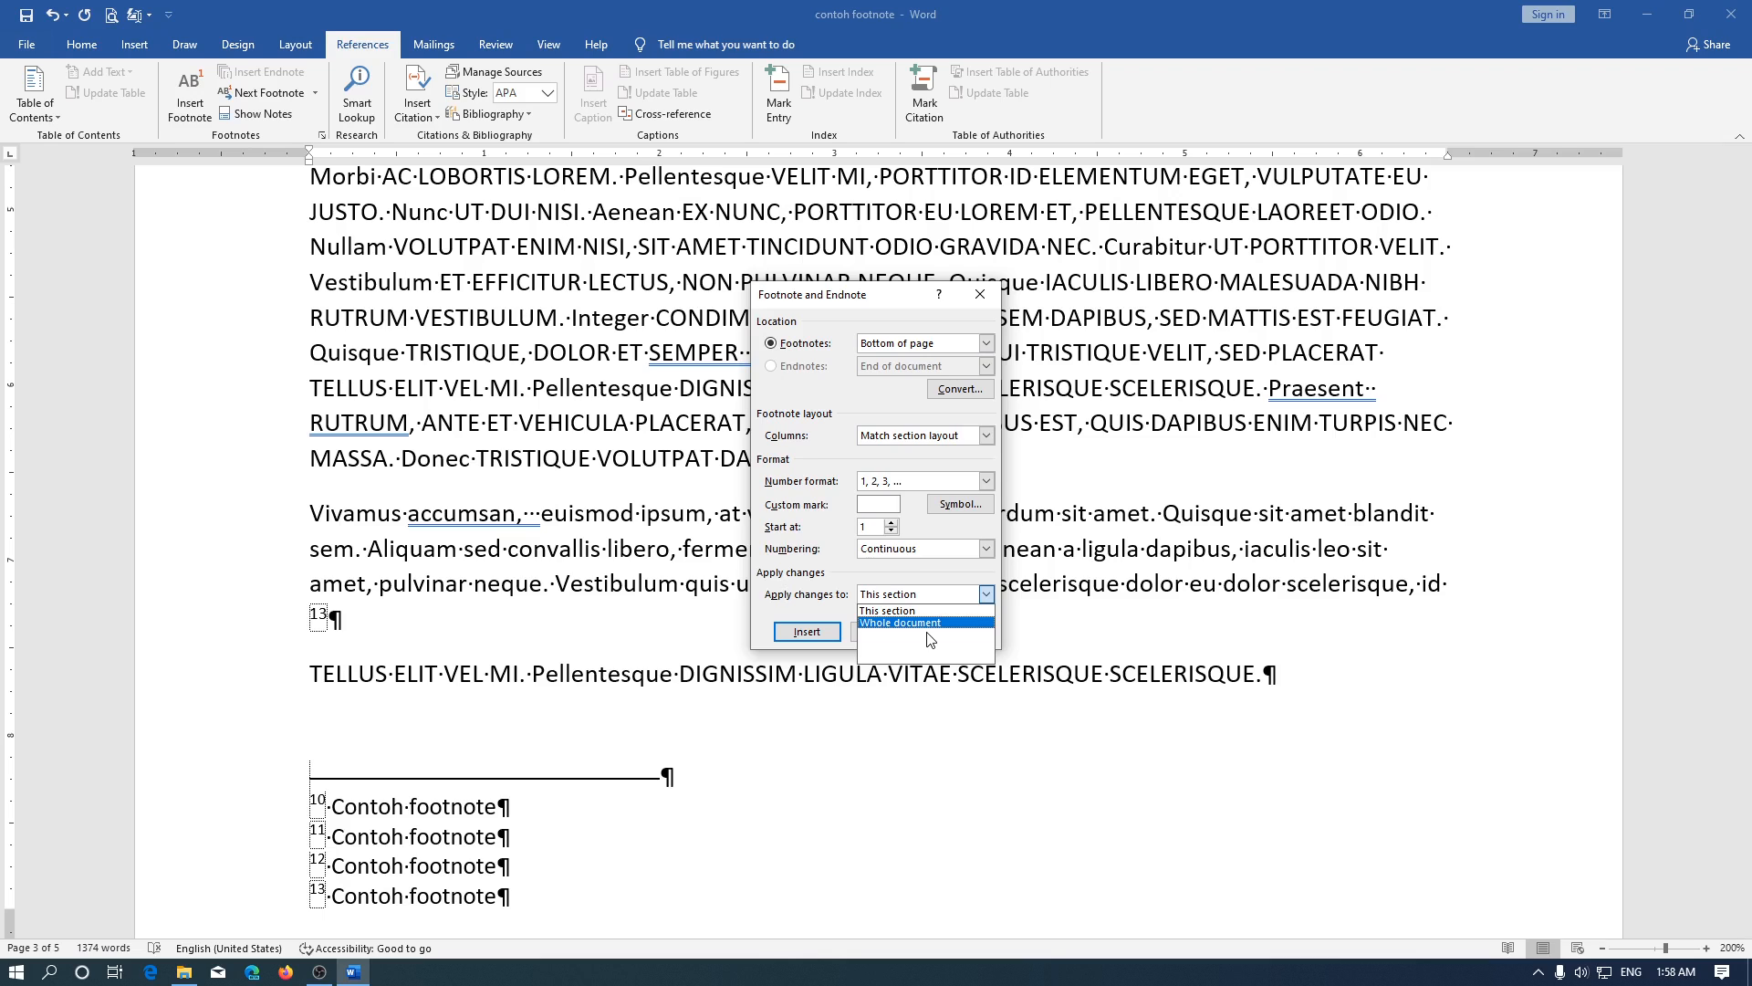
{"action": "left_click", "coordinate": [918, 591]}
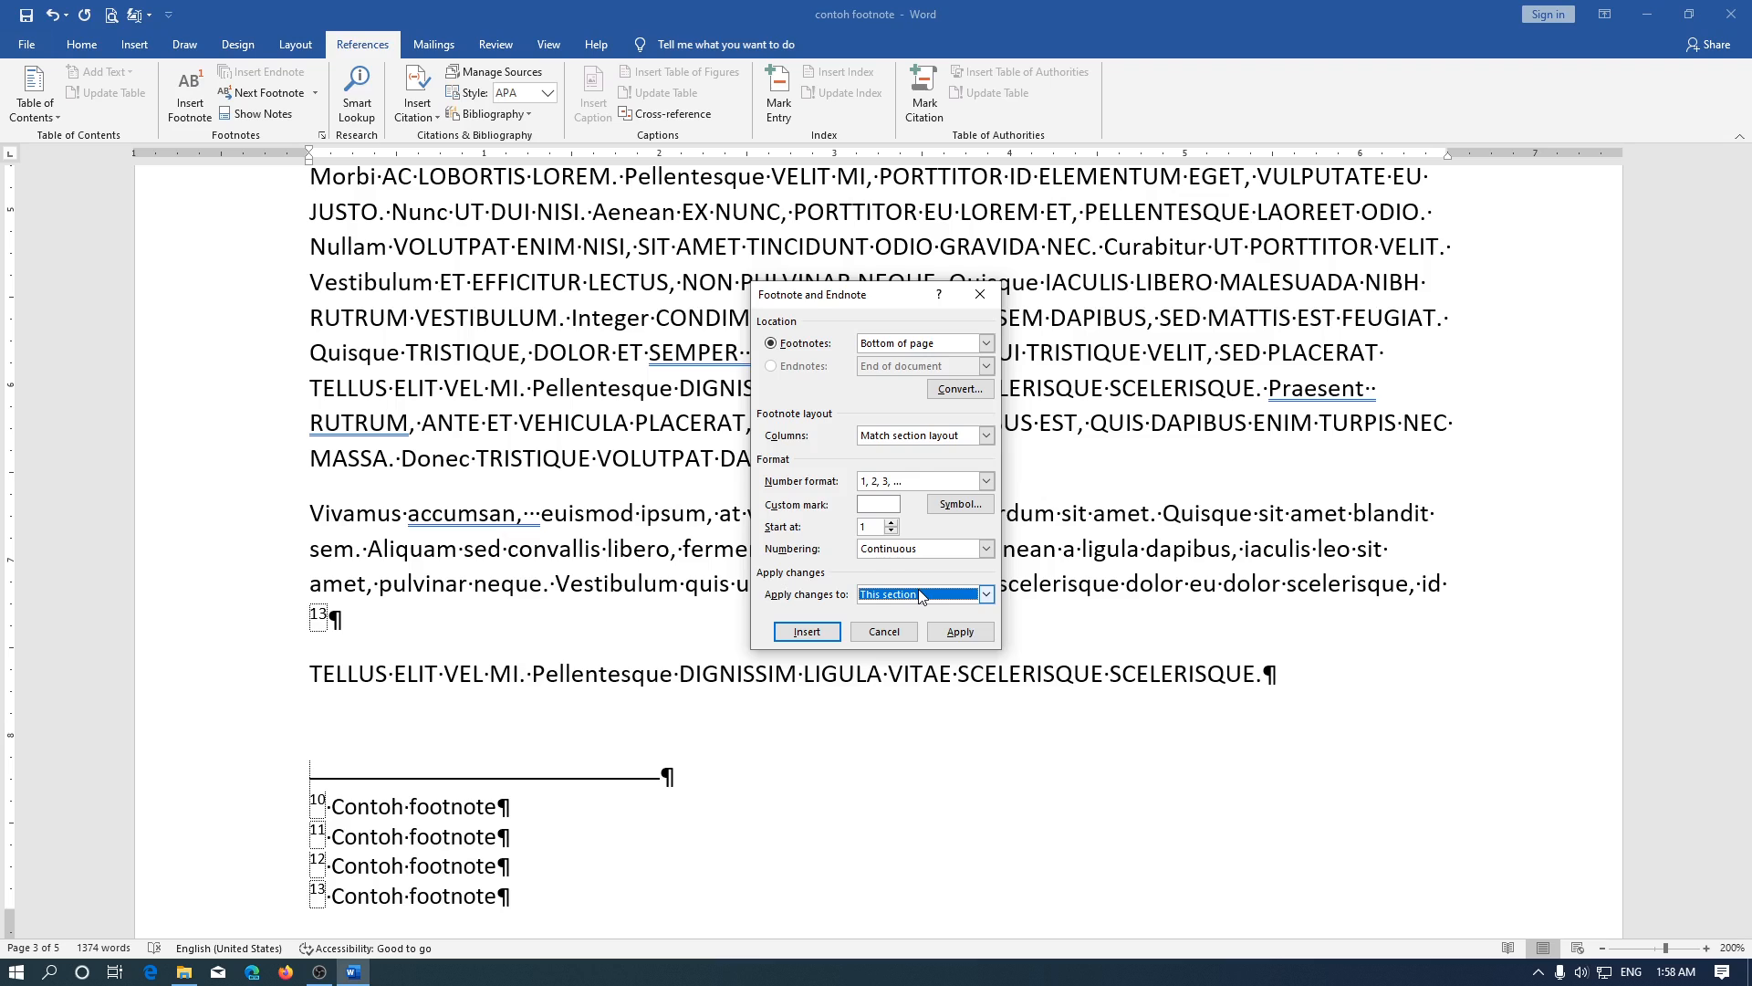
{"action": "left_click", "coordinate": [920, 482]}
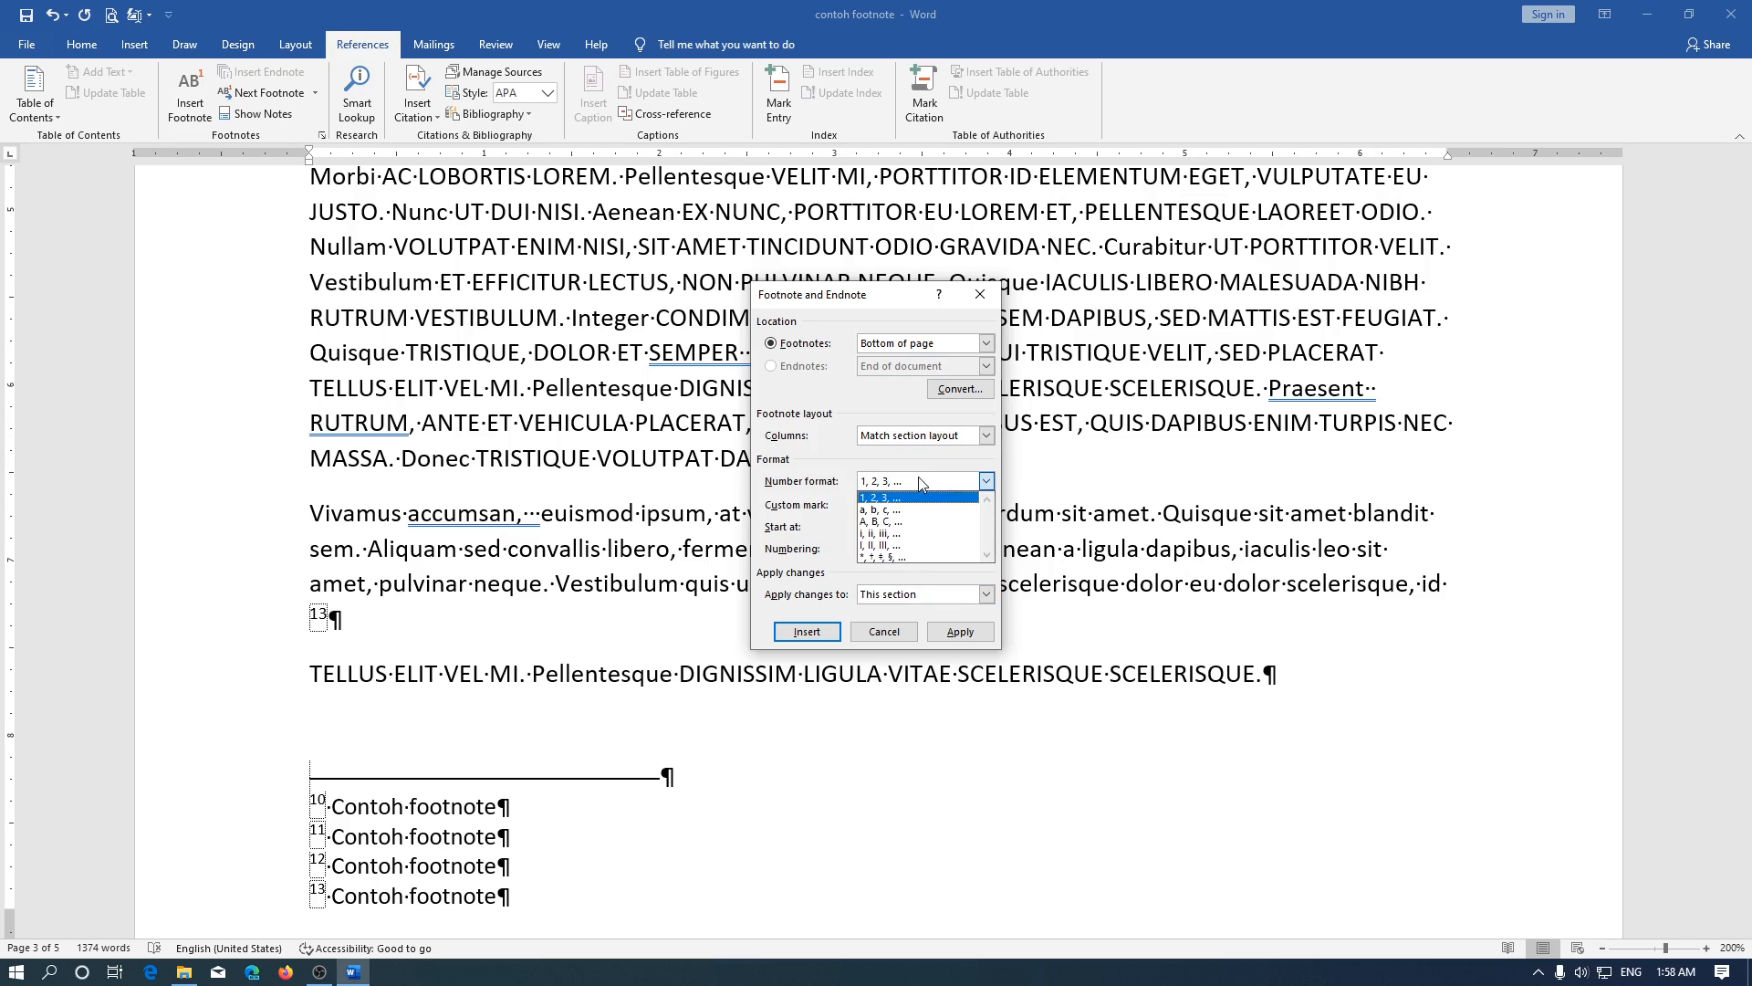
{"action": "left_click", "coordinate": [917, 522]}
{"action": "left_click", "coordinate": [960, 633]}
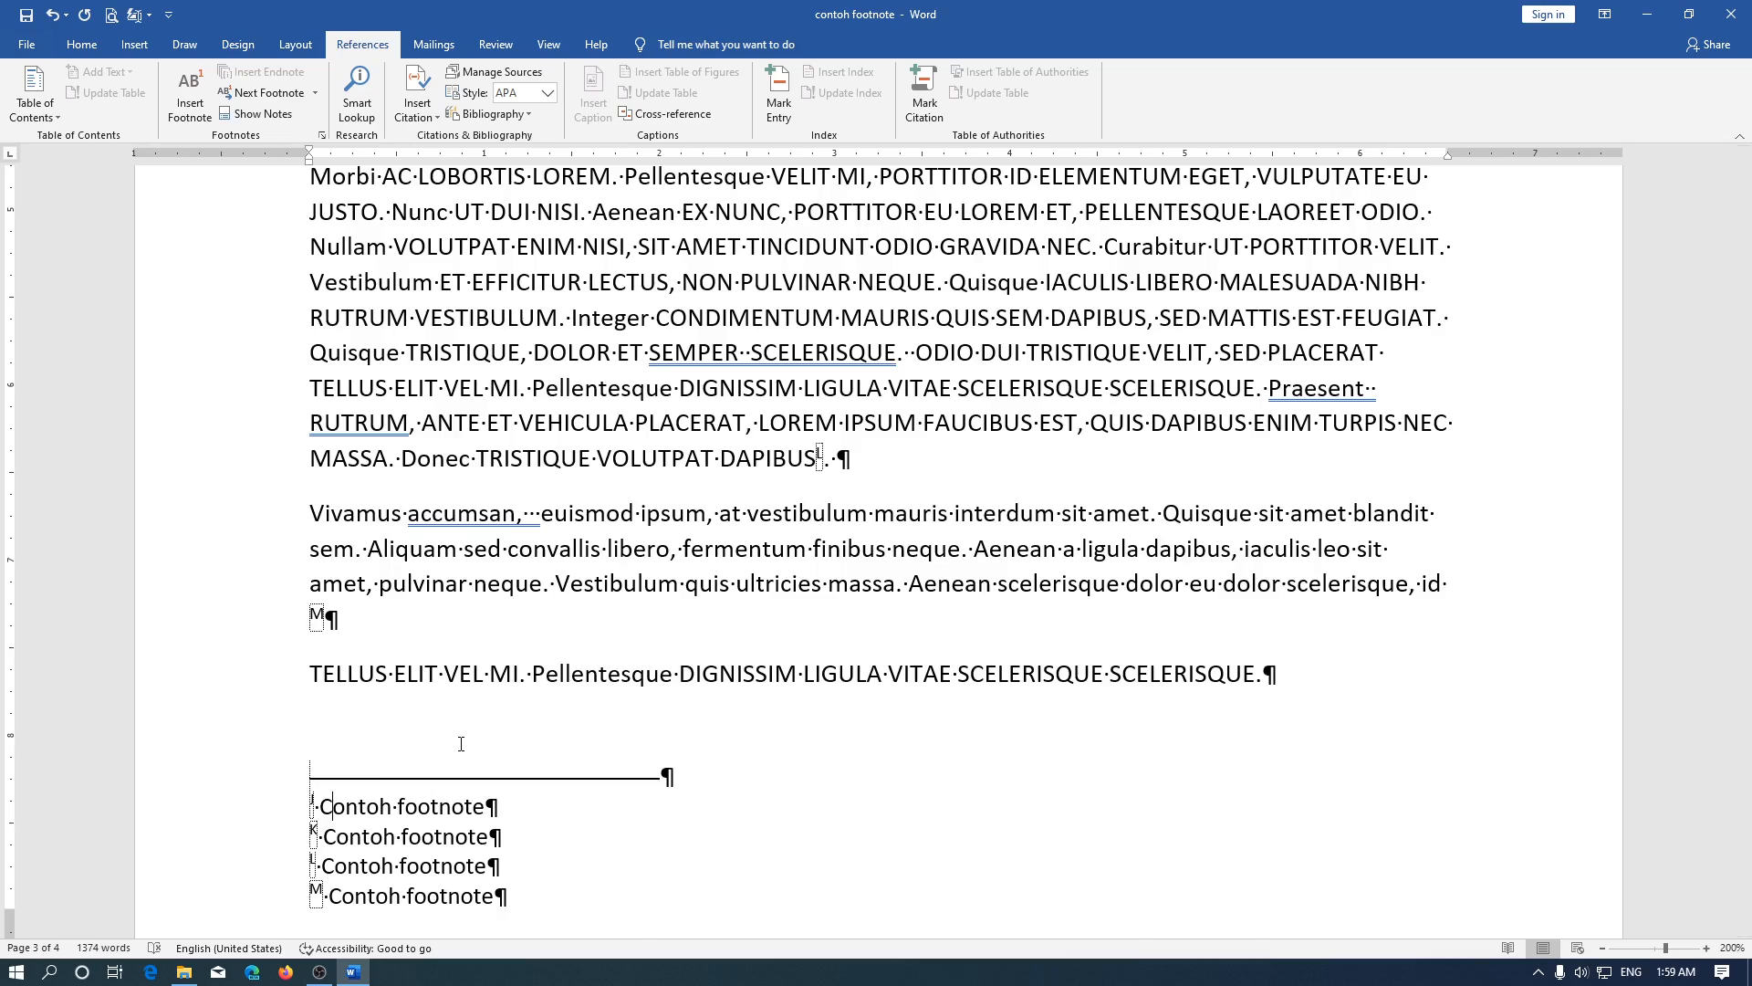
Review the footnote marks on the pages before and after the section break to compare the formats of the two sections
{"action": "scroll", "coordinate": [461, 743], "scroll_direction": "up", "scroll_amount": 15}
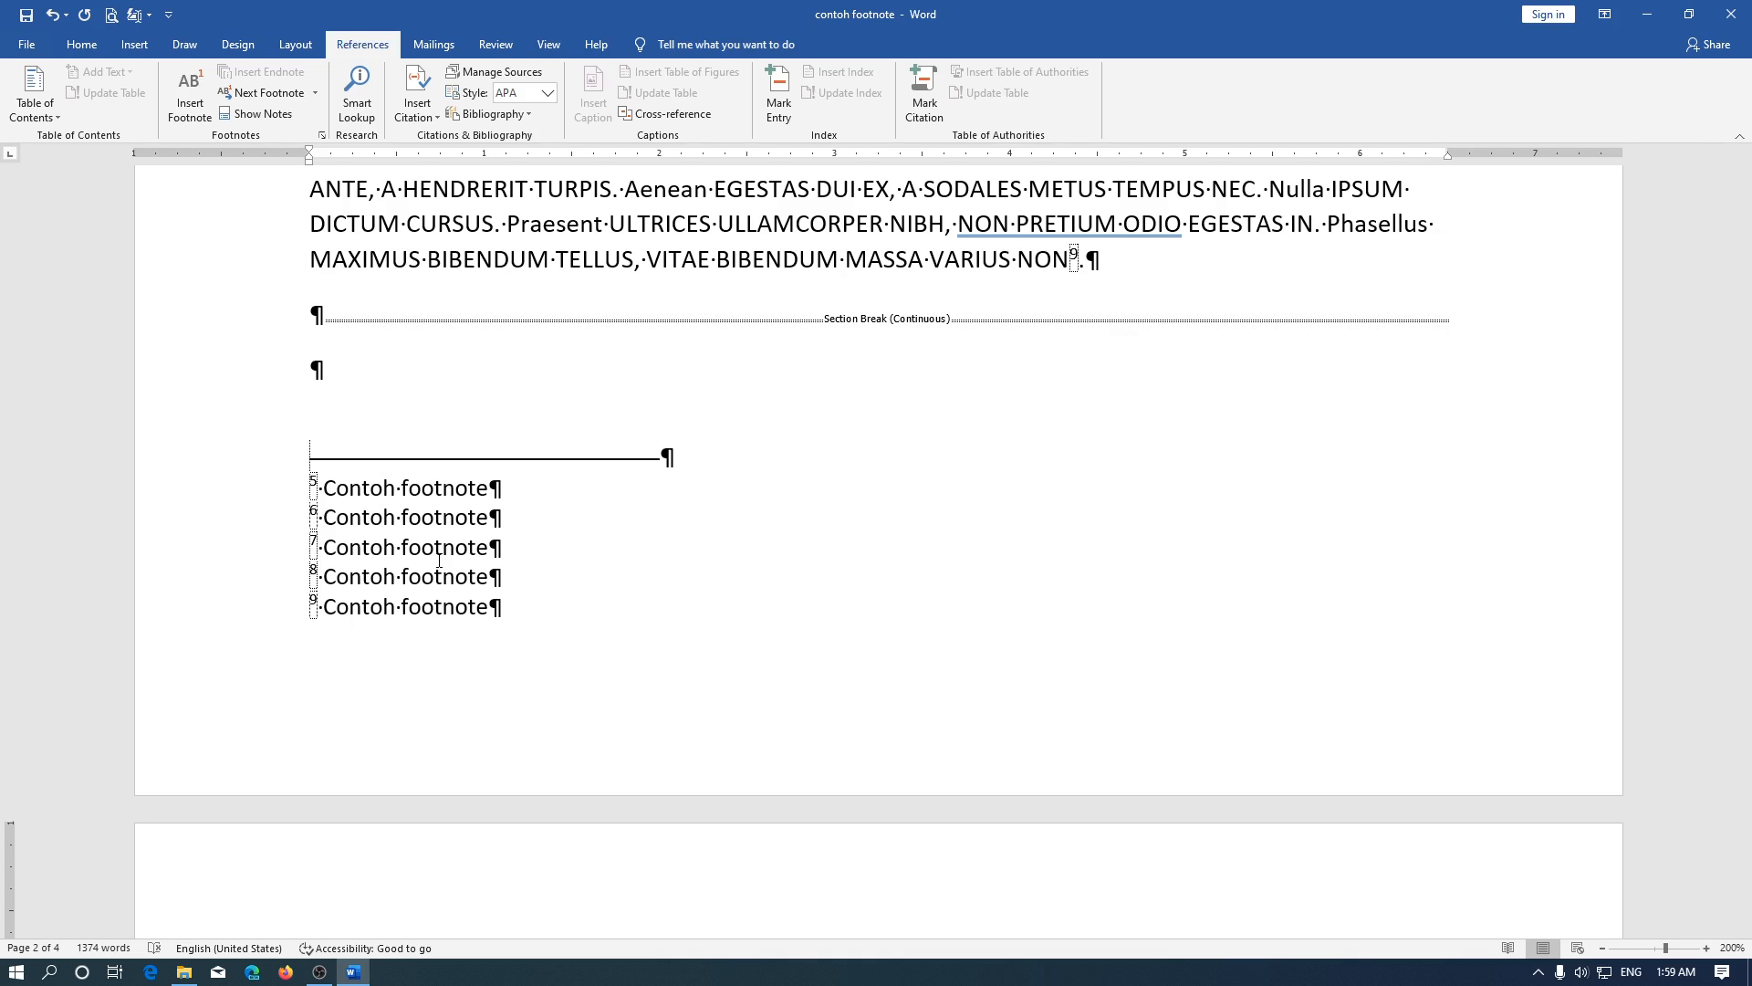
{"action": "double_click", "coordinate": [334, 527]}
{"action": "left_click", "coordinate": [331, 552]}
{"action": "double_click", "coordinate": [333, 585]}
{"action": "scroll", "coordinate": [344, 631], "scroll_direction": "down", "scroll_amount": 5}
{"action": "scroll", "coordinate": [343, 630], "scroll_direction": "down", "scroll_amount": 10}
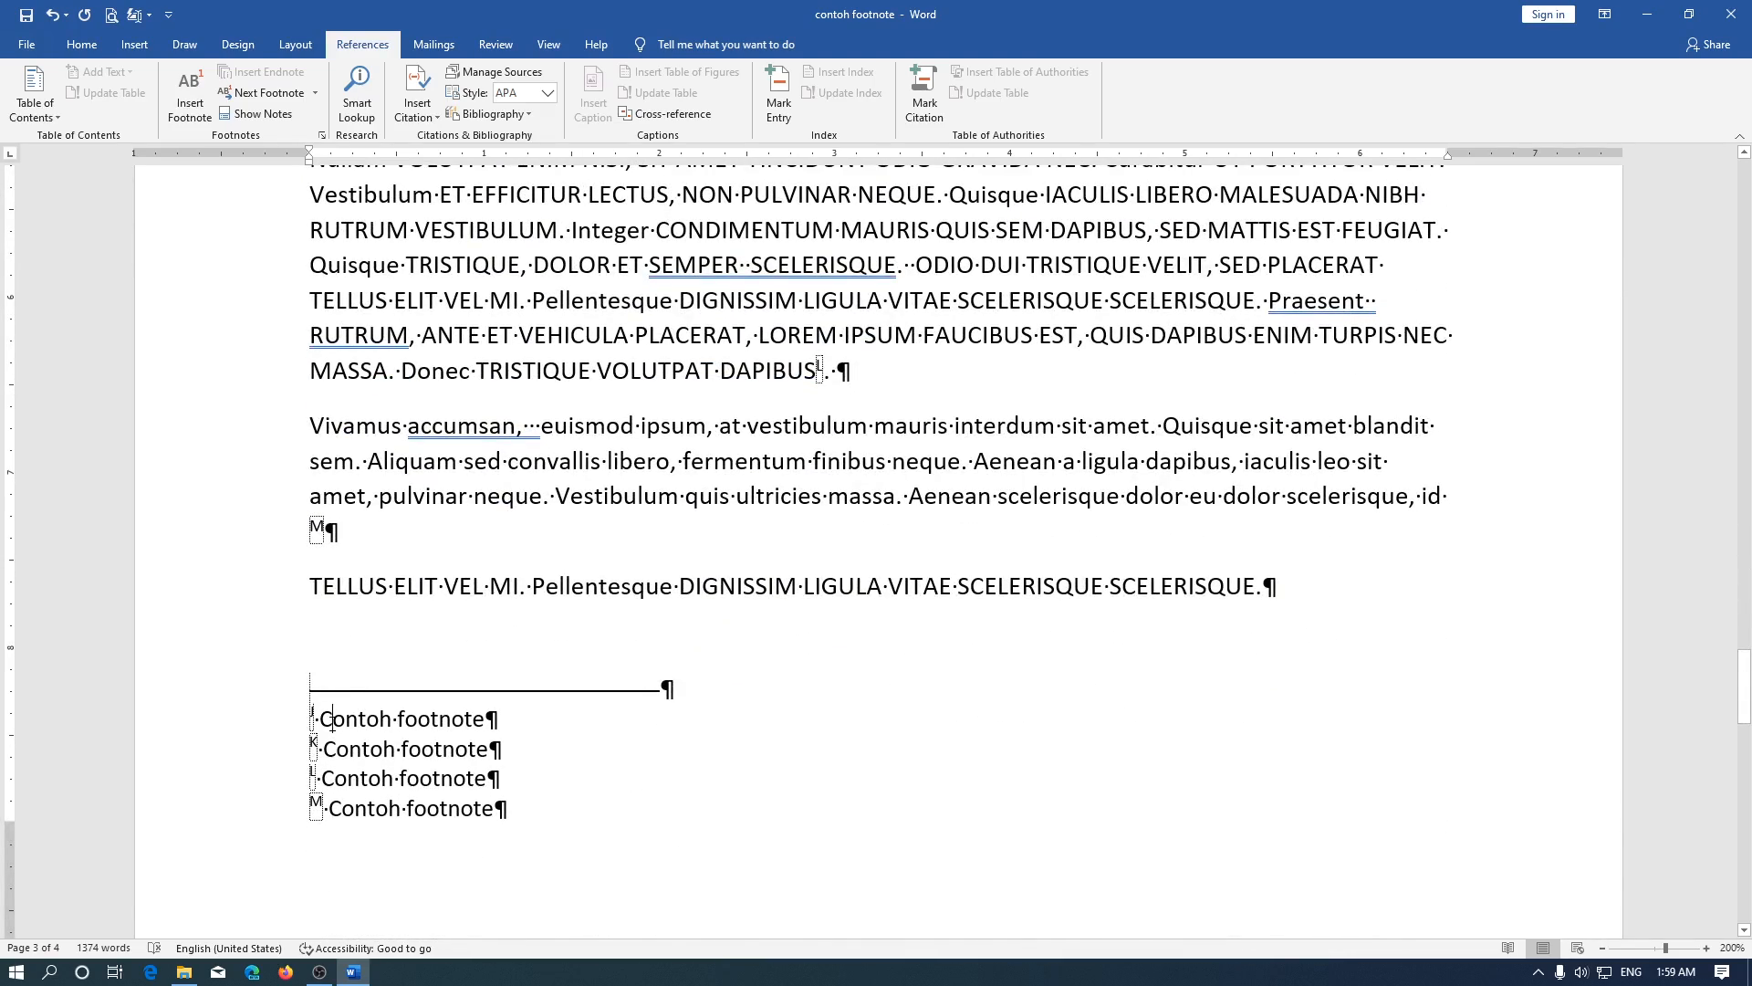
{"action": "scroll", "coordinate": [333, 725], "scroll_direction": "down", "scroll_amount": 10}
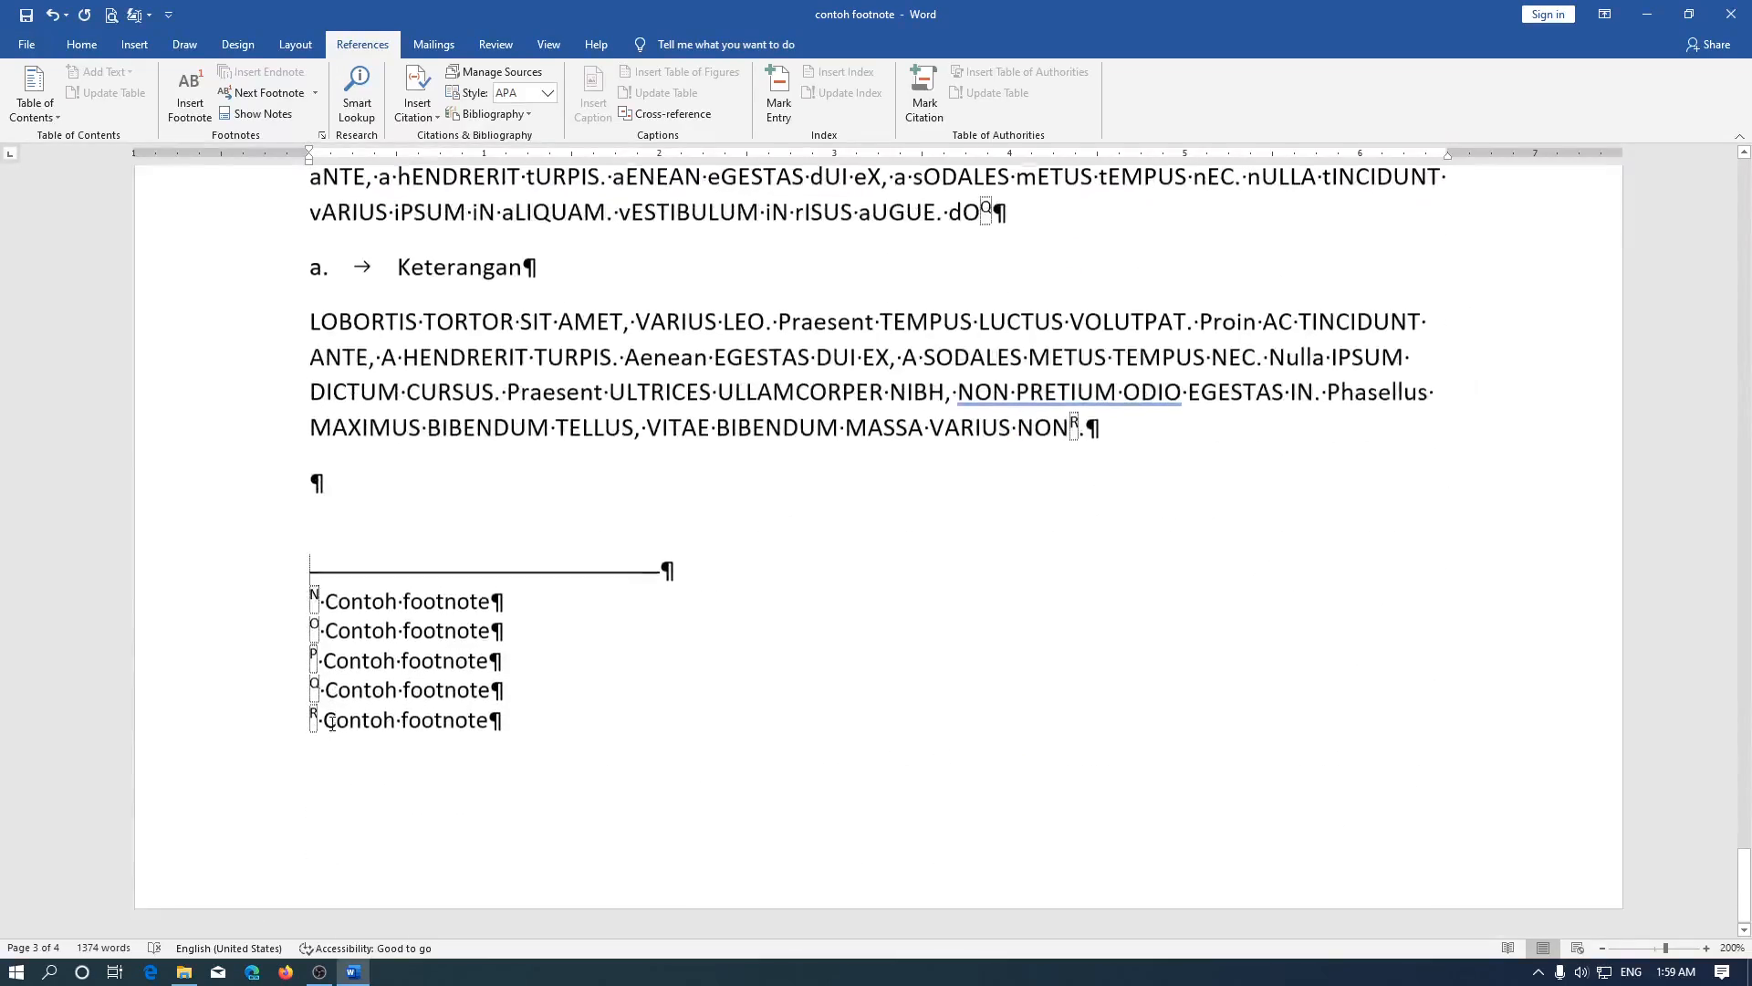
{"action": "scroll", "coordinate": [332, 724], "scroll_direction": "up", "scroll_amount": 12}
{"action": "left_click", "coordinate": [894, 628]}
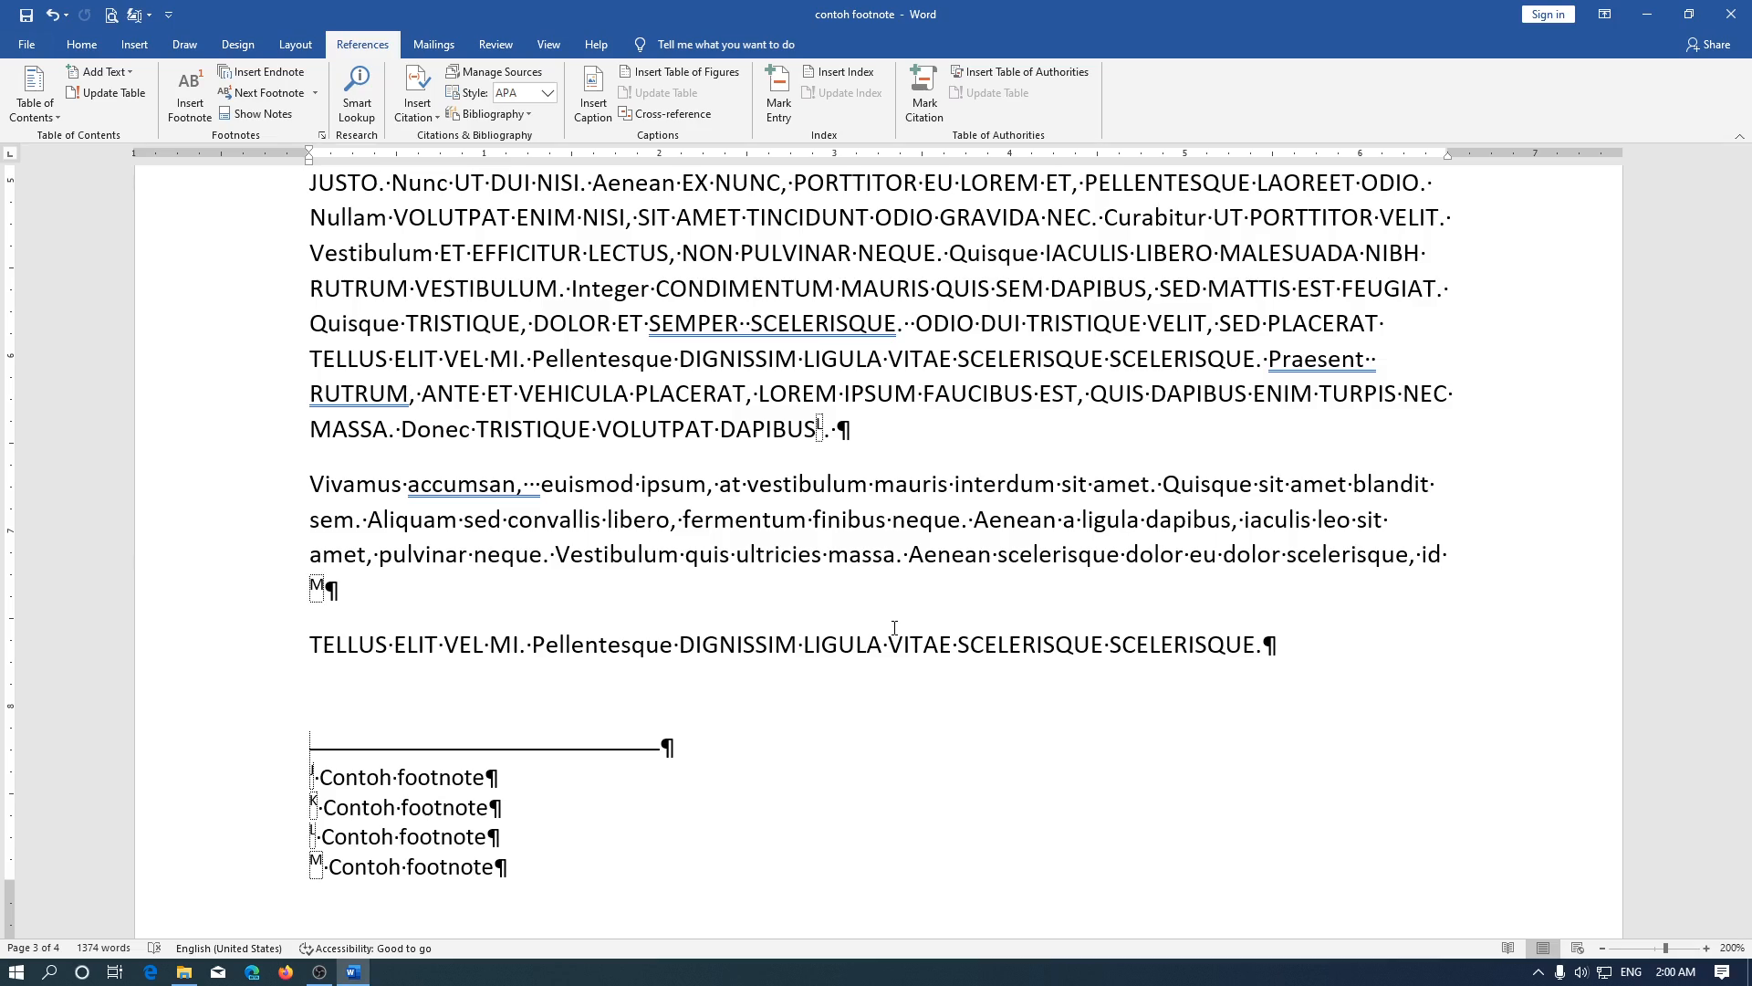
{"action": "scroll", "coordinate": [894, 628], "scroll_direction": "up", "scroll_amount": 7}
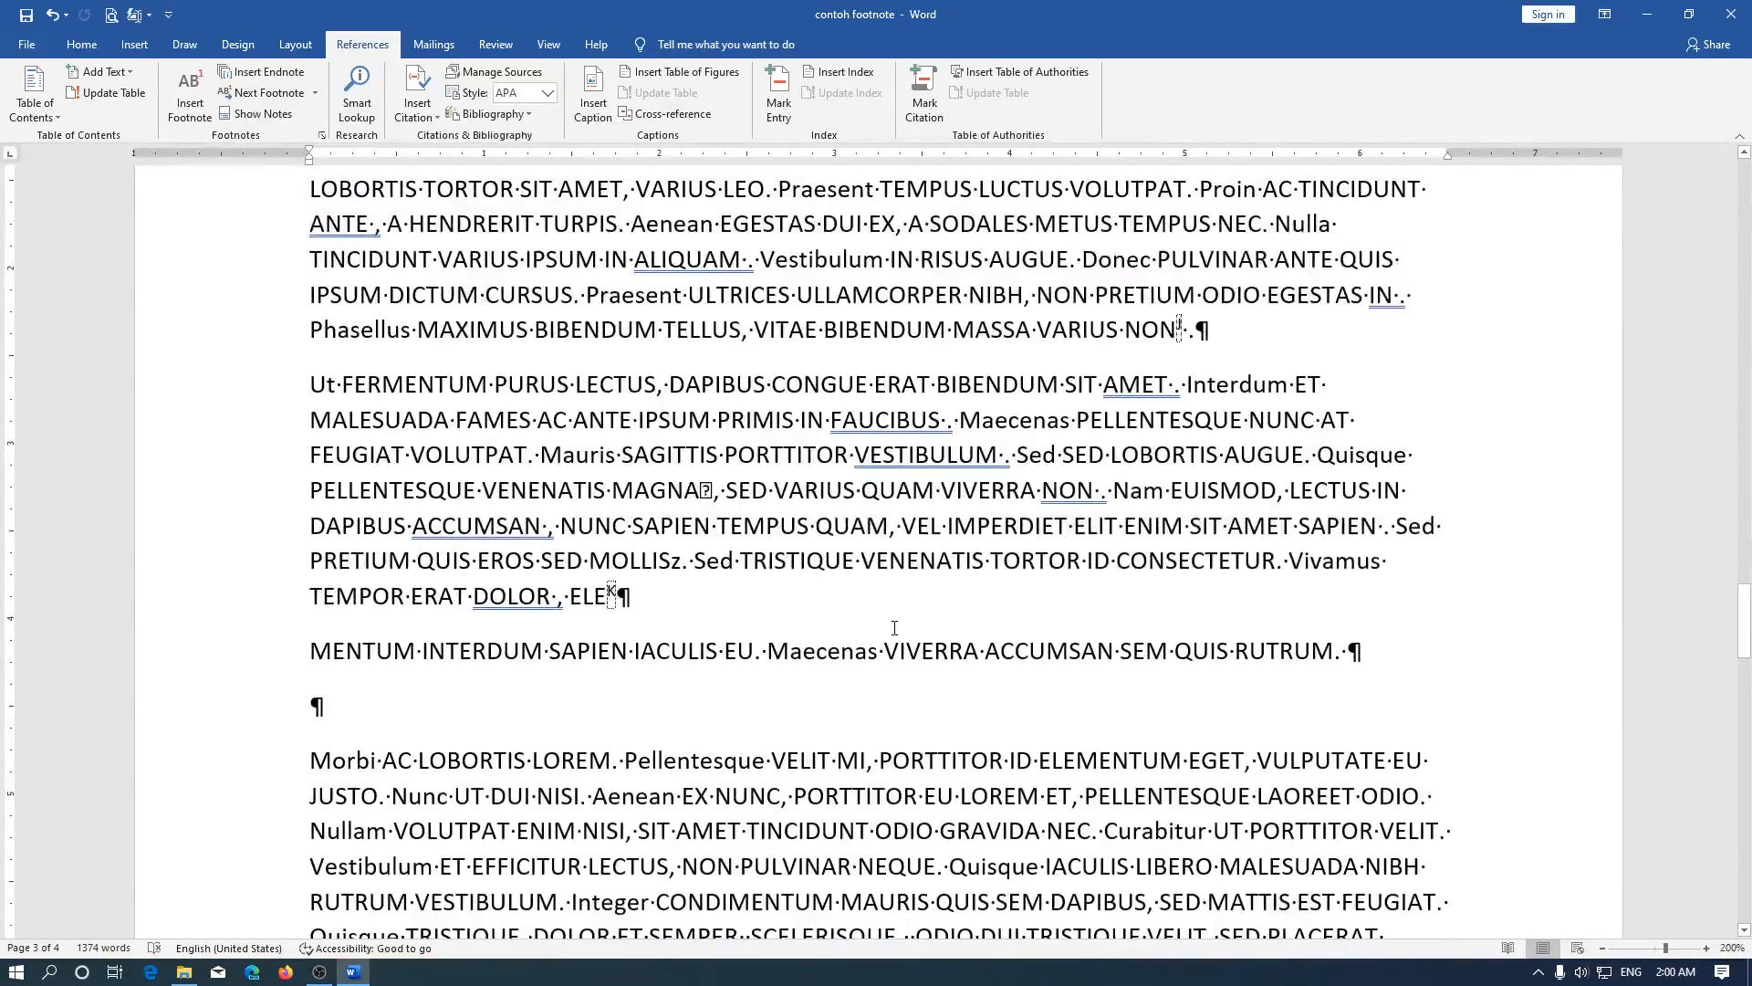
{"action": "scroll", "coordinate": [665, 488], "scroll_direction": "up", "scroll_amount": 2}
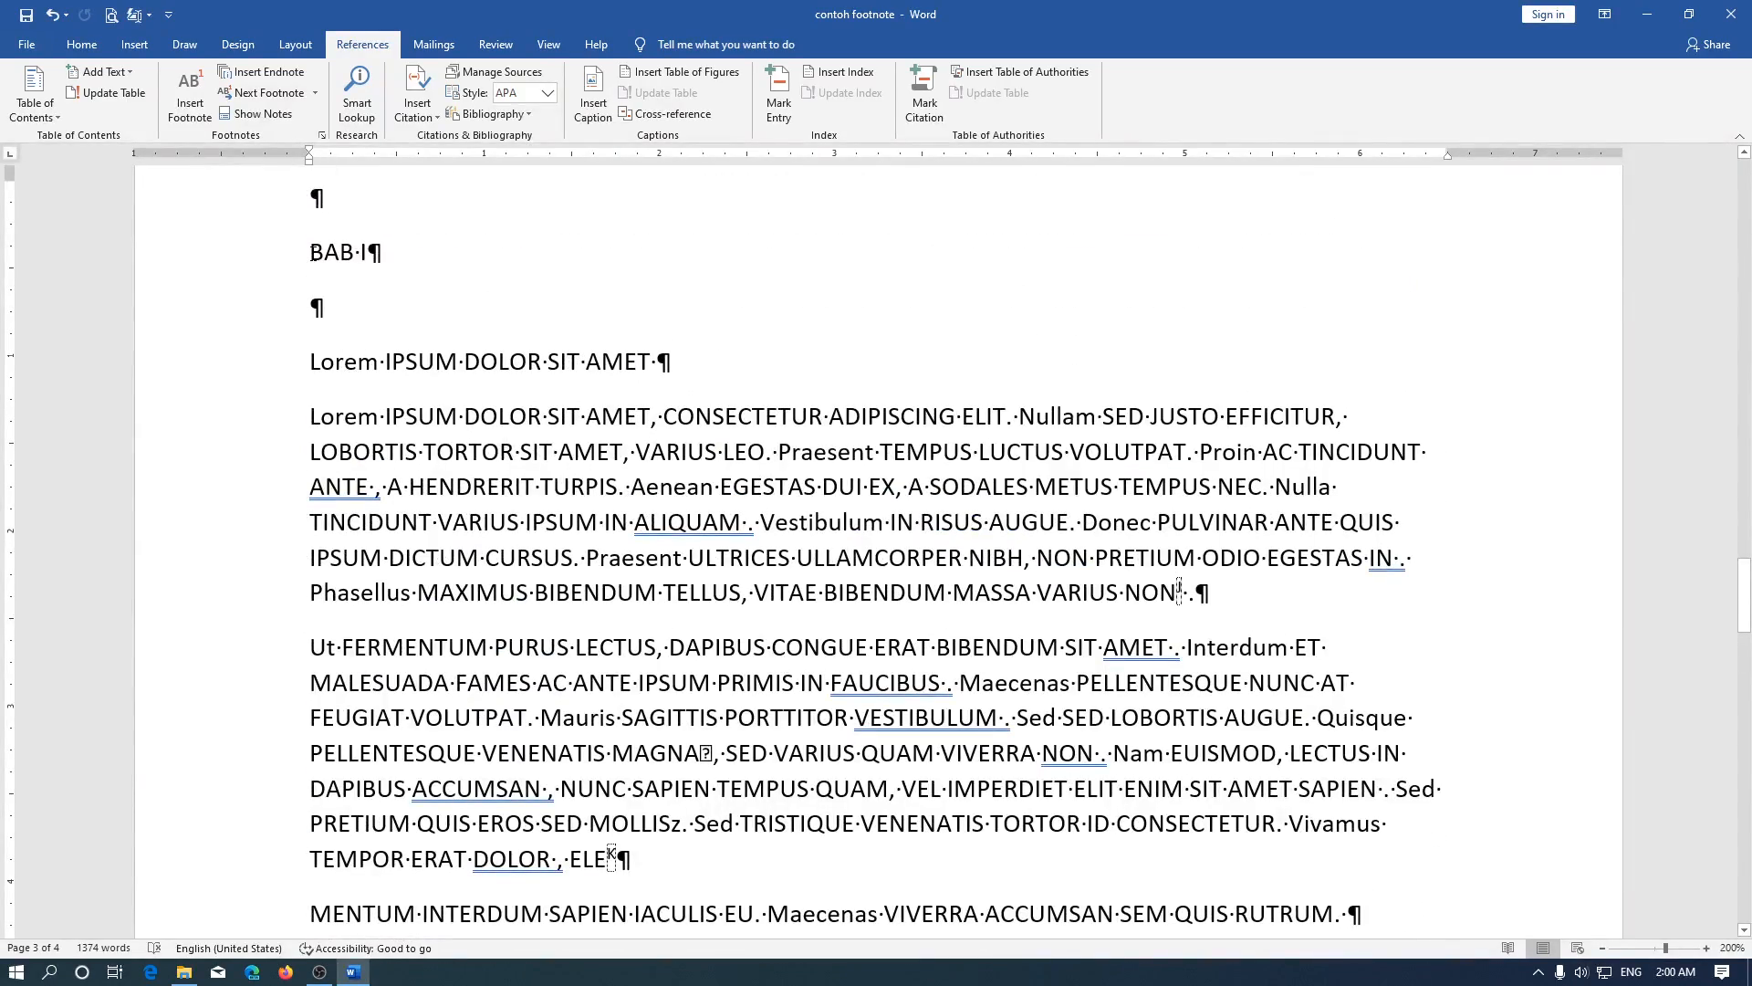
Select the text from the BAB I heading through the paragraph ending with footnote reference M
{"action": "left_click", "coordinate": [310, 254], "text": "shift"}
{"action": "scroll", "coordinate": [449, 525], "scroll_direction": "down", "scroll_amount": 10}
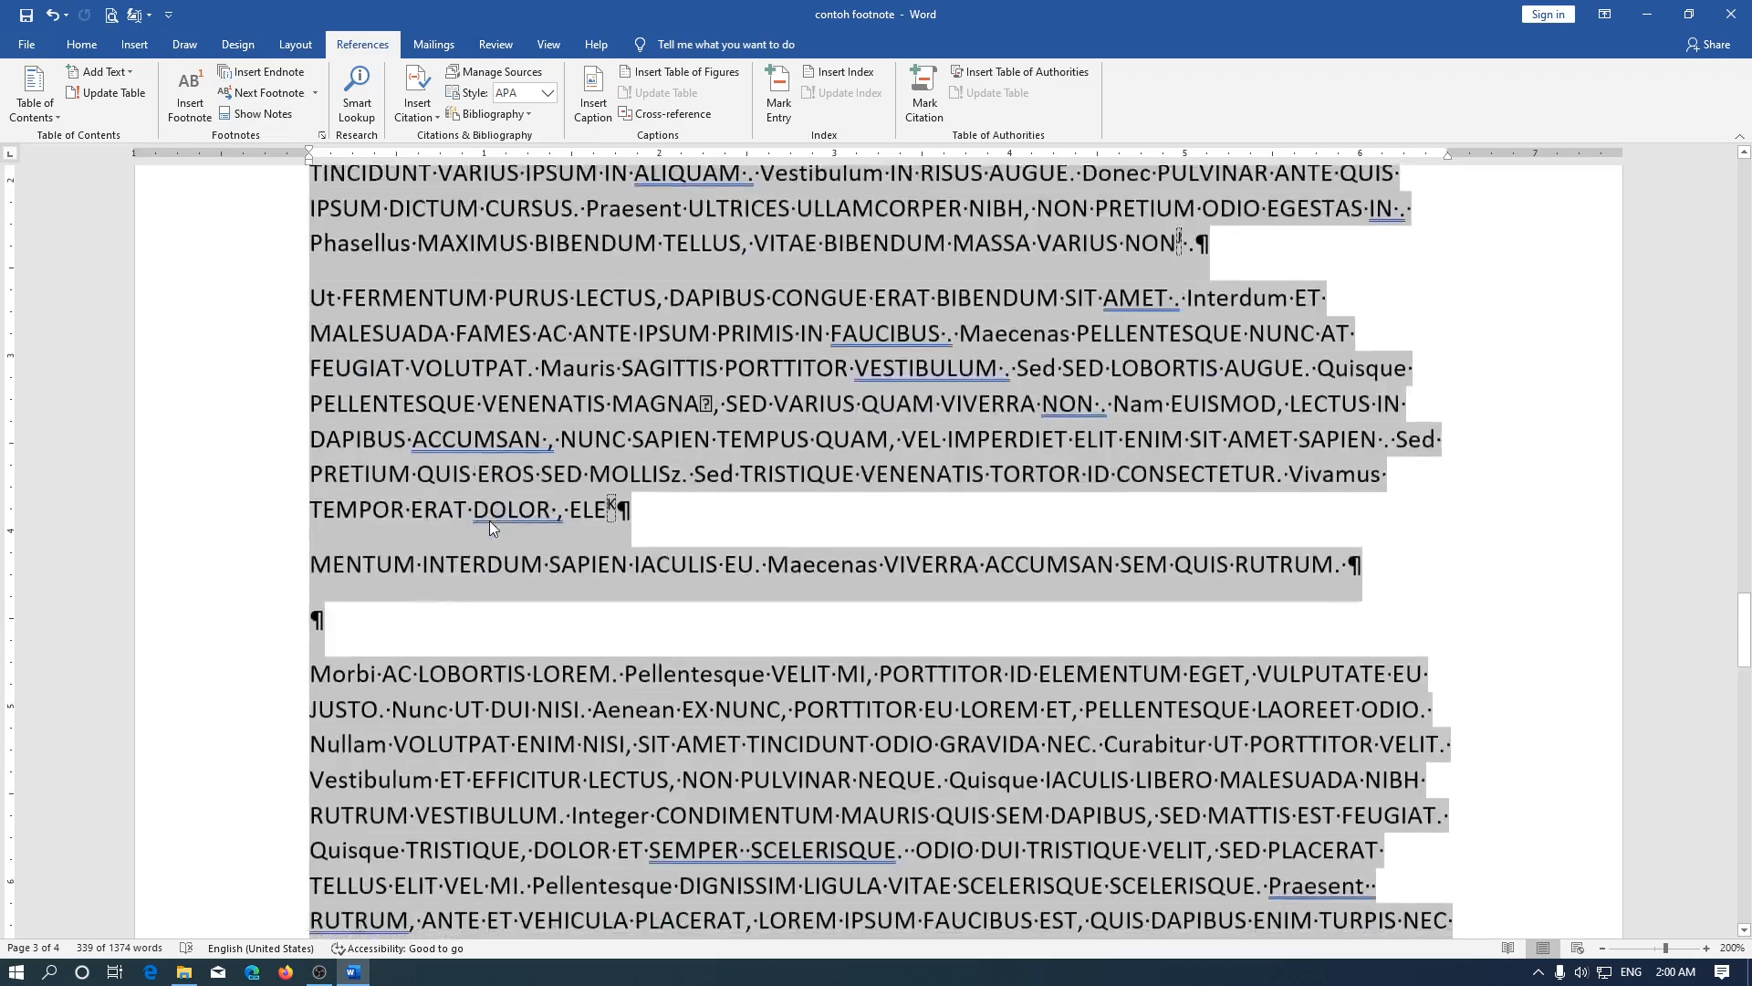
{"action": "scroll", "coordinate": [474, 511], "scroll_direction": "up", "scroll_amount": 1}
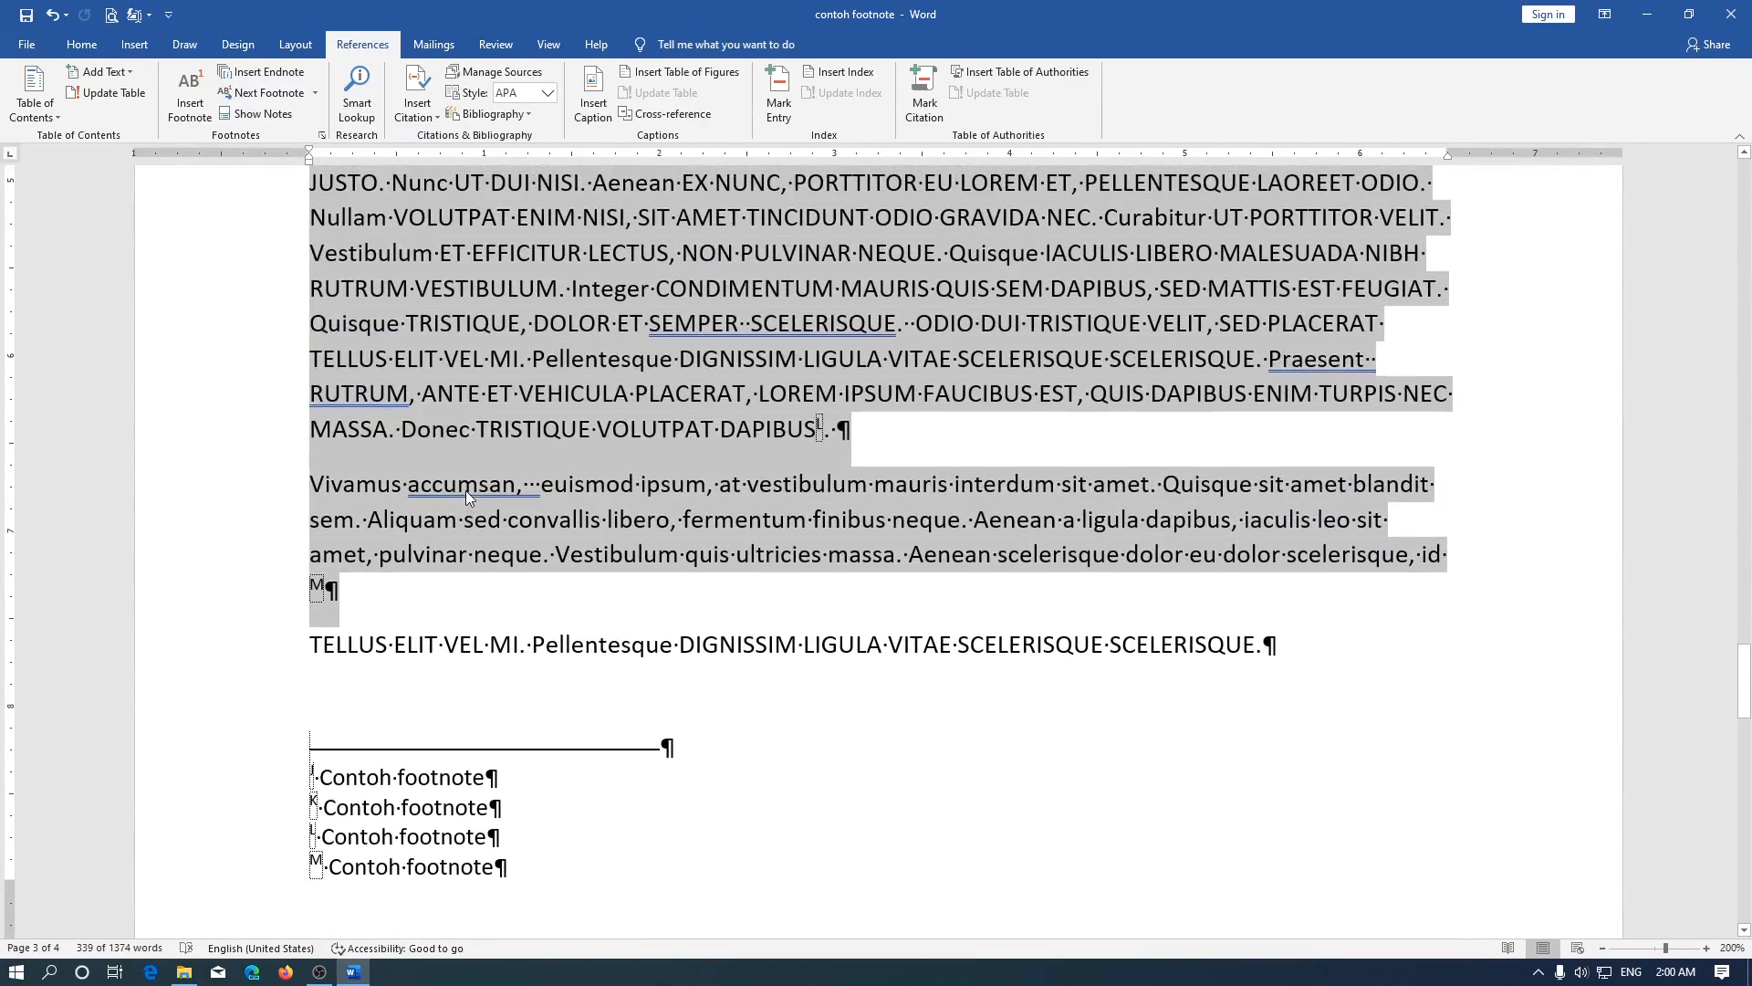
Try the footnote number format I, II, III, … on the selected text only, and undo the change
{"action": "left_click", "coordinate": [322, 137]}
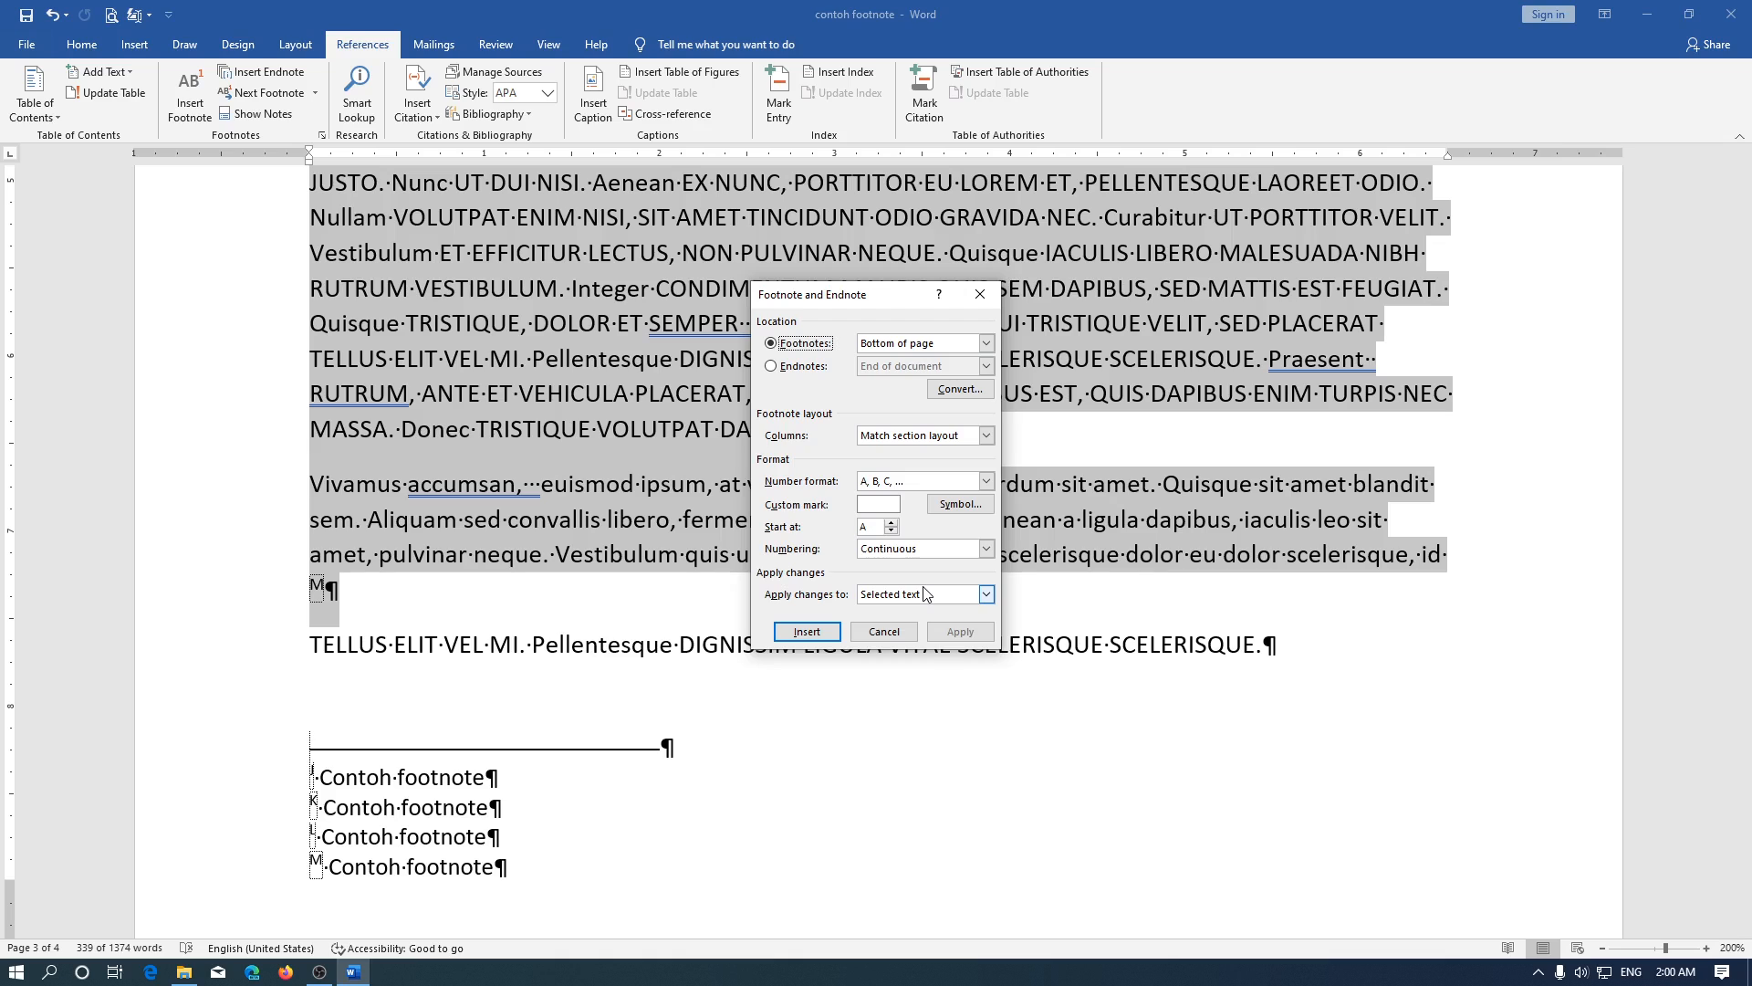
{"action": "left_click", "coordinate": [924, 594]}
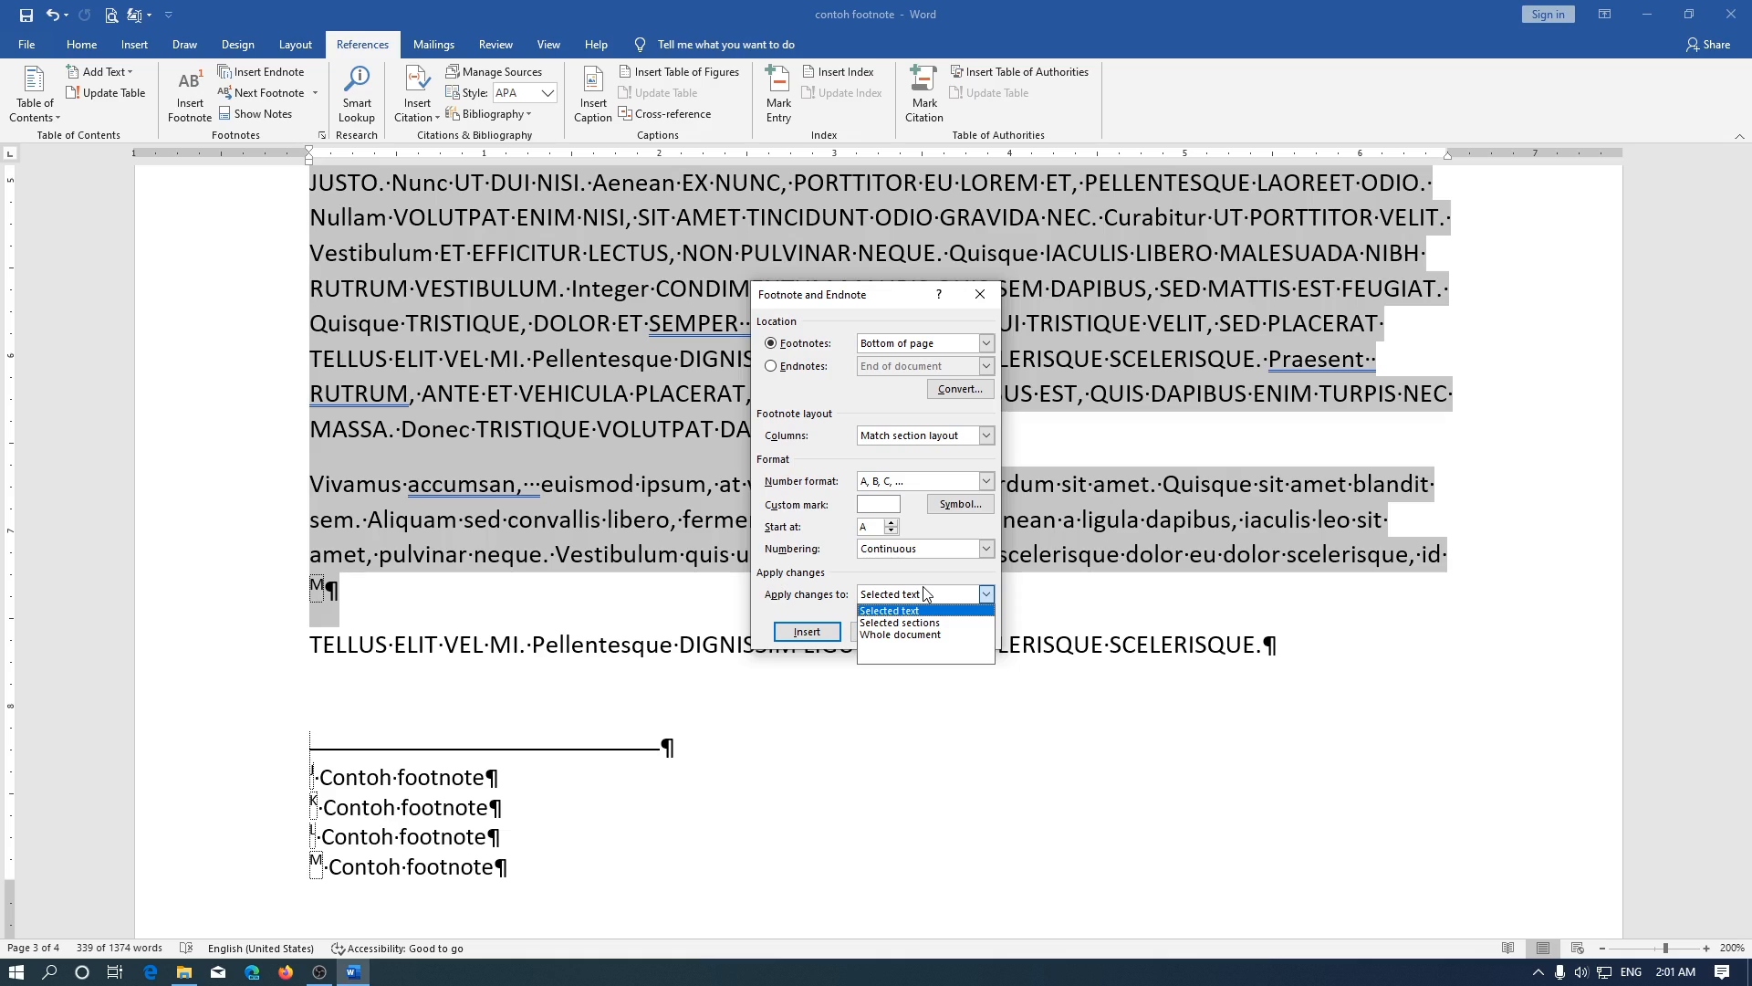
{"action": "left_click", "coordinate": [901, 573]}
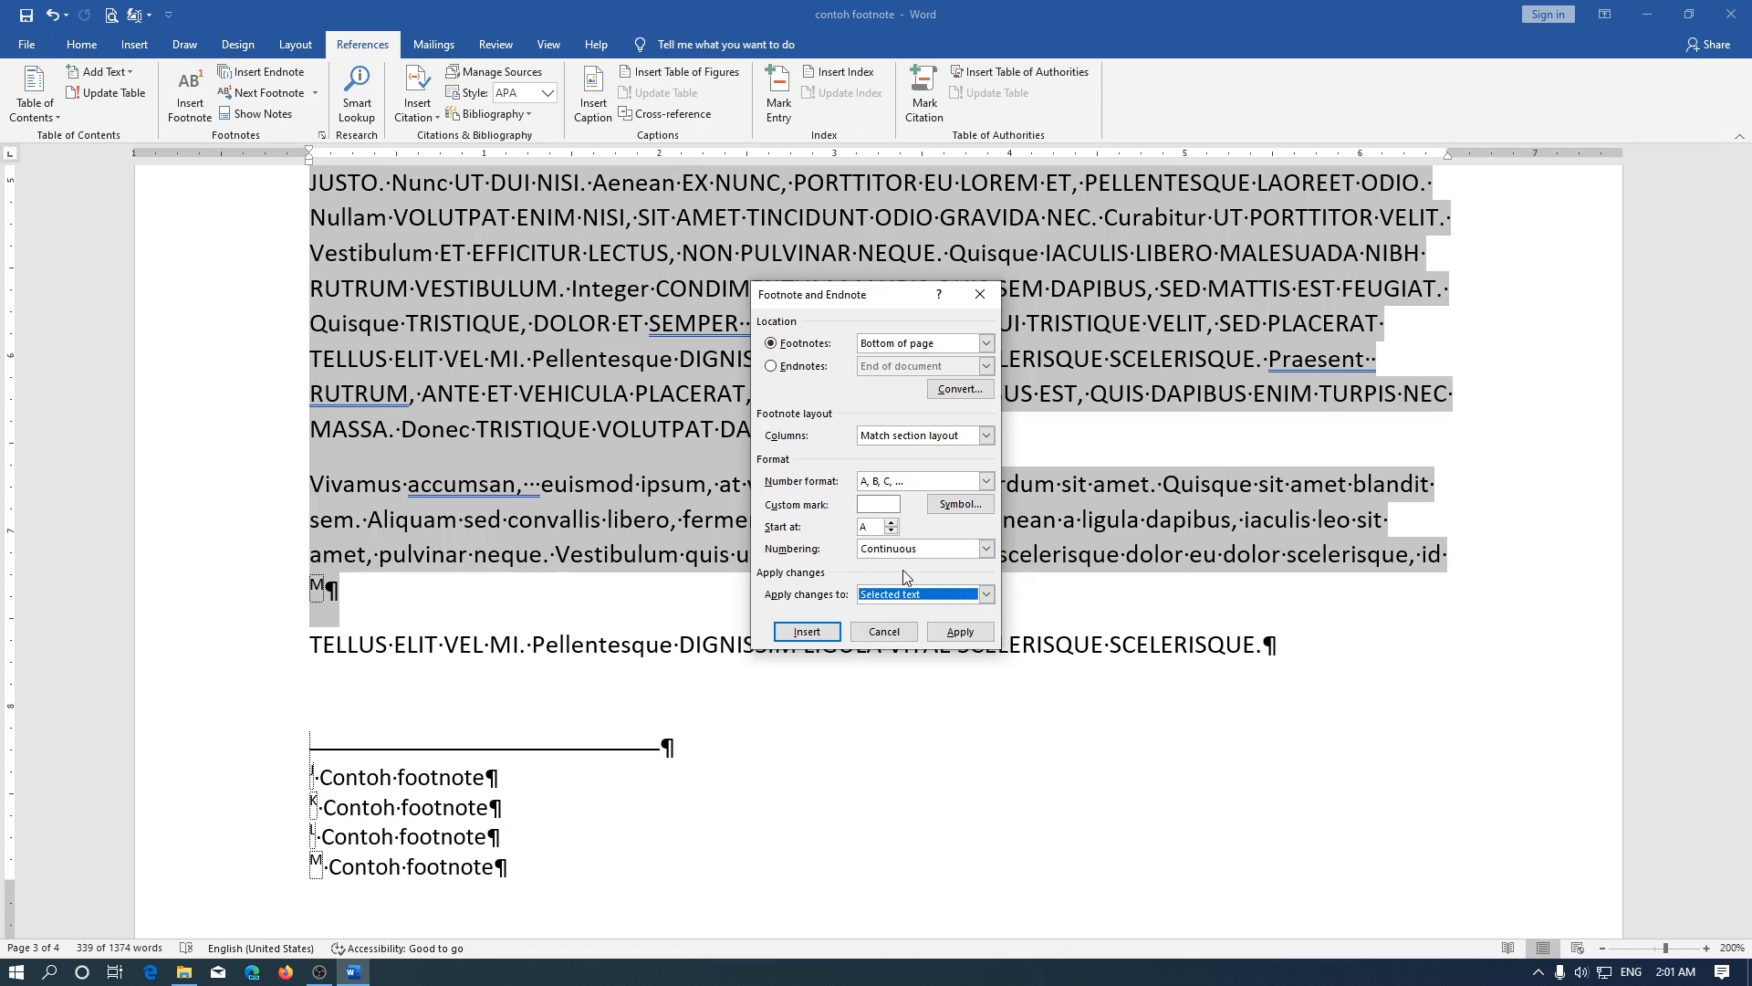
{"action": "left_click", "coordinate": [885, 483]}
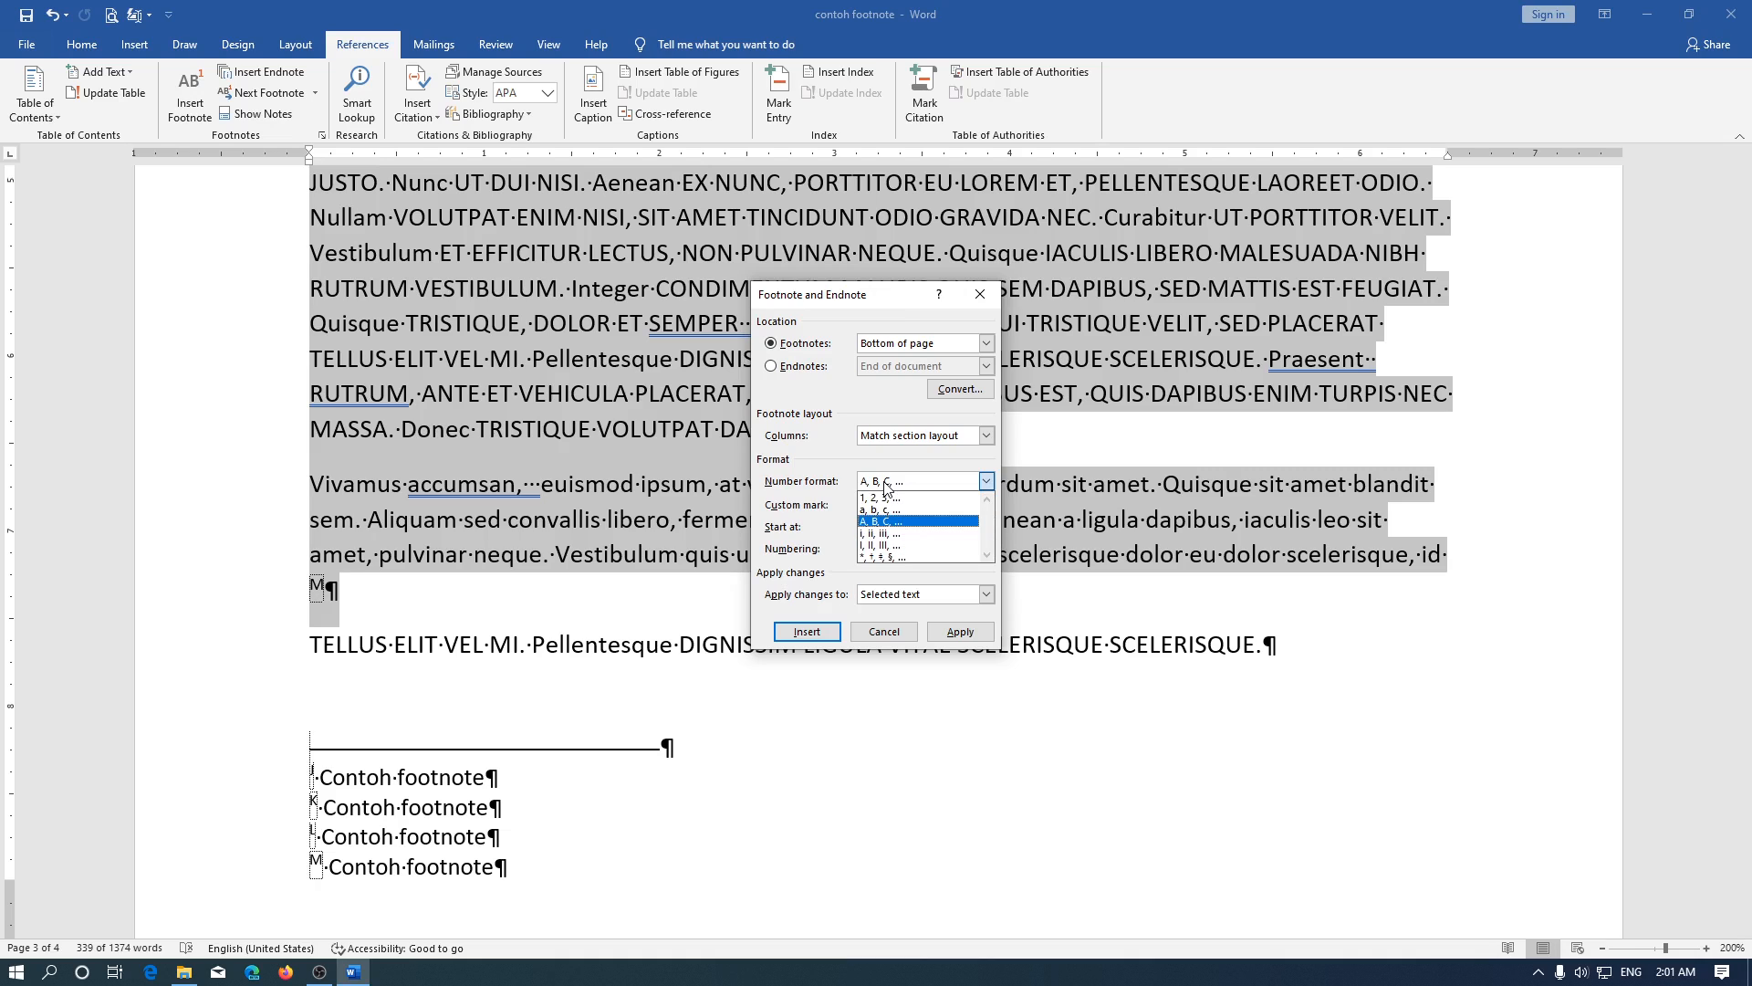
{"action": "left_click", "coordinate": [882, 545]}
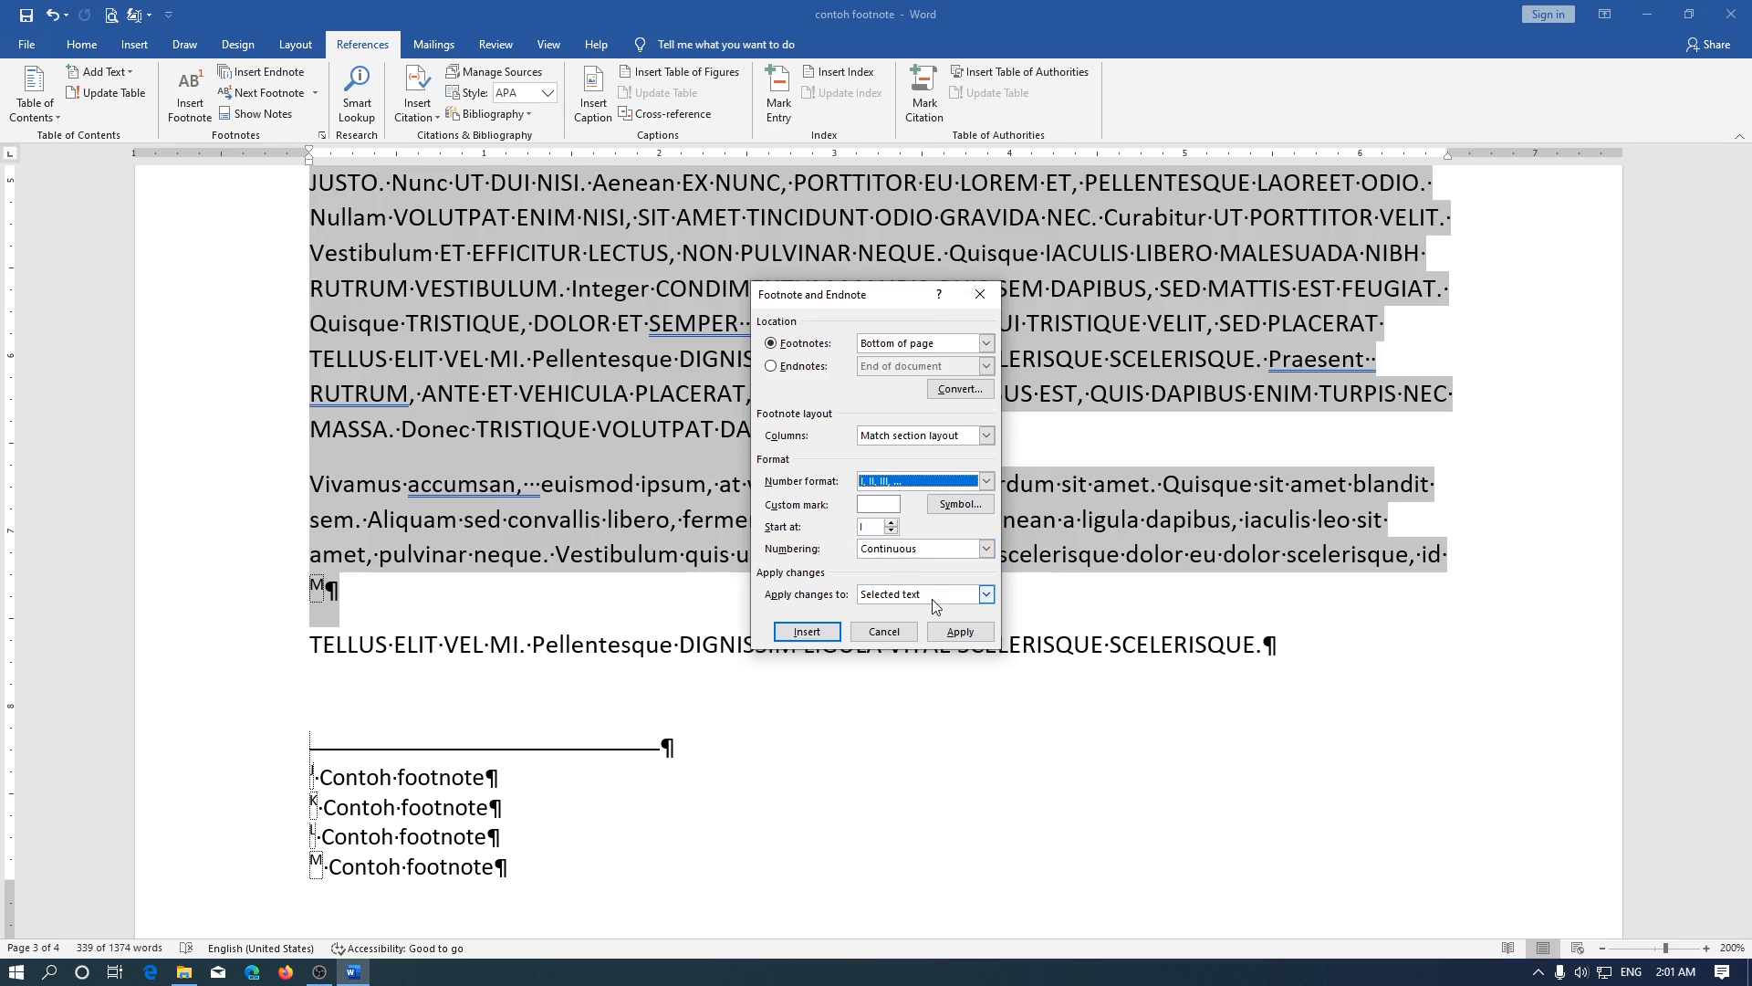
{"action": "left_click", "coordinate": [958, 632]}
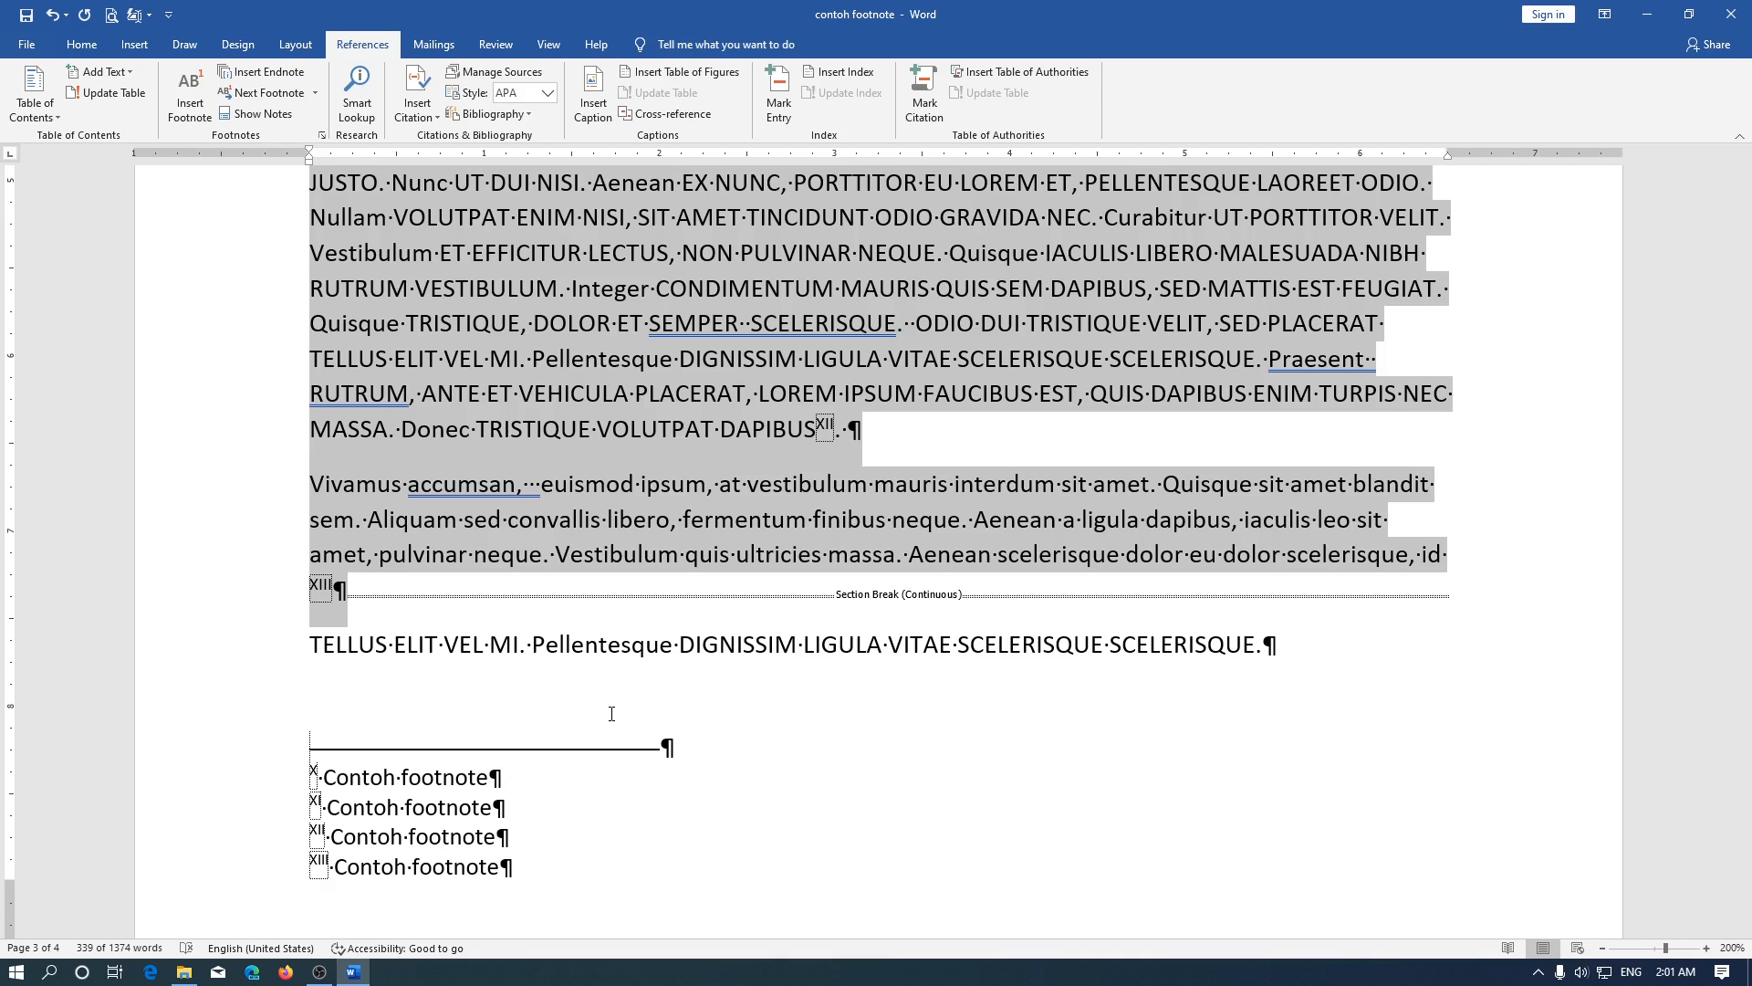
{"action": "scroll", "coordinate": [611, 713], "scroll_direction": "up", "scroll_amount": 10}
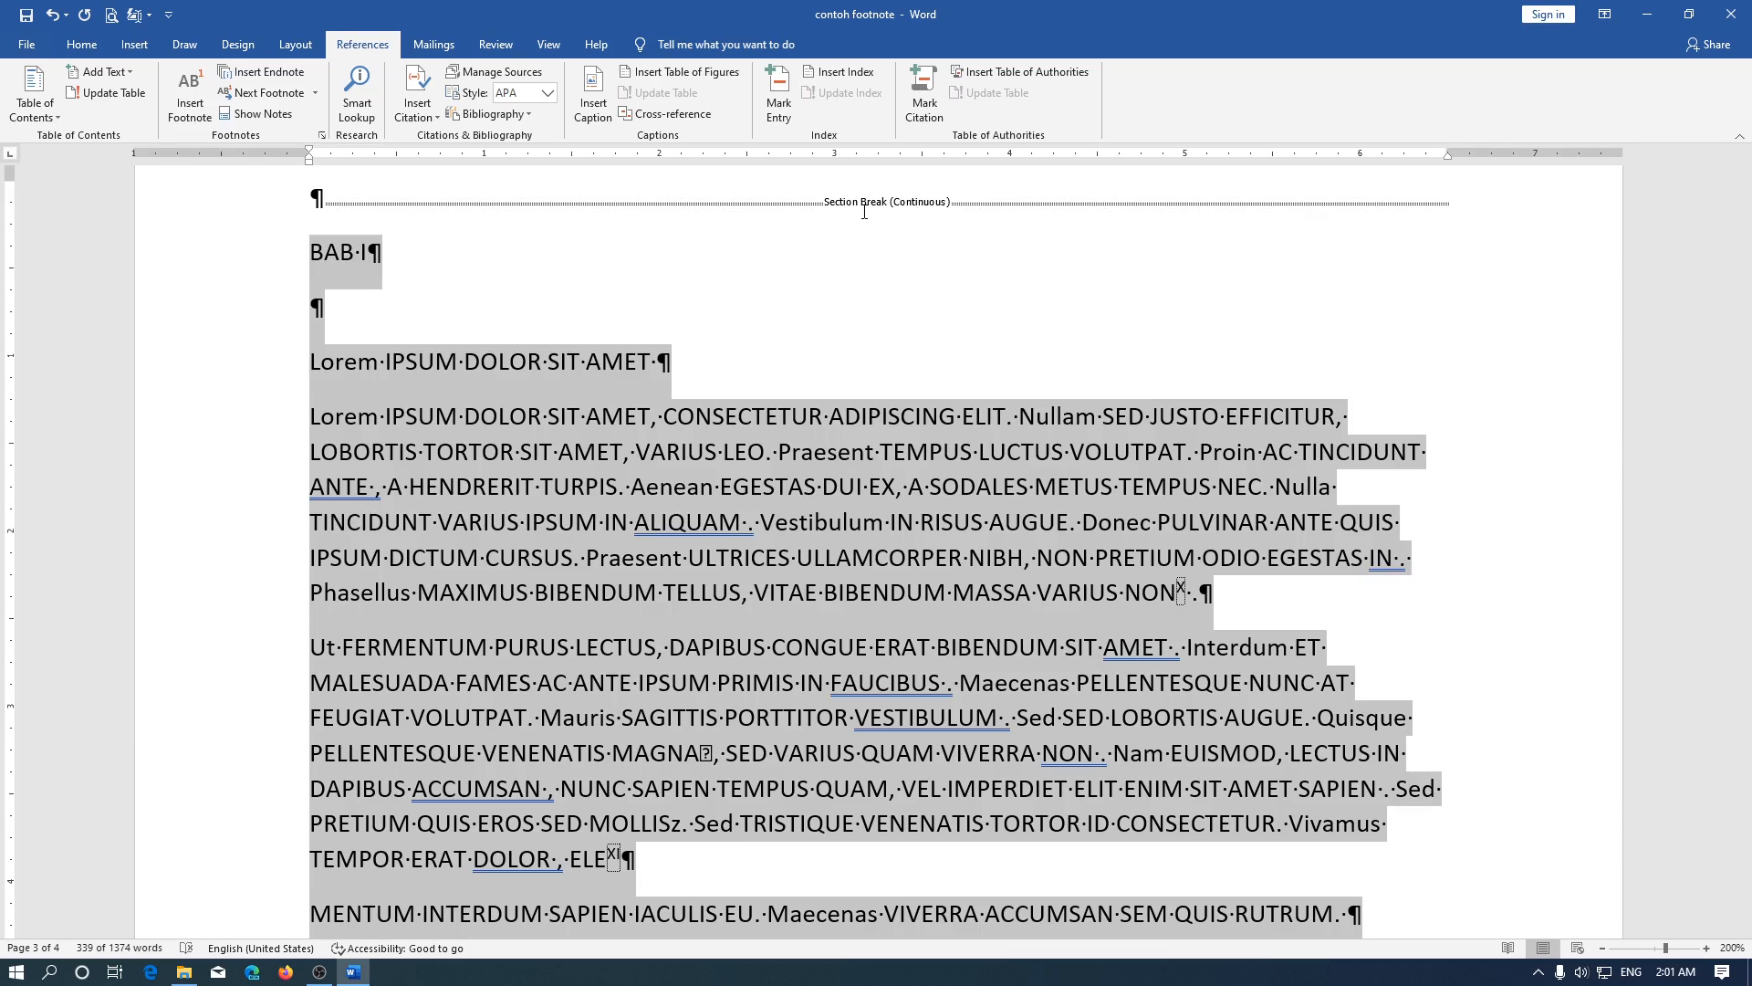
{"action": "key", "text": "ctrl+z"}
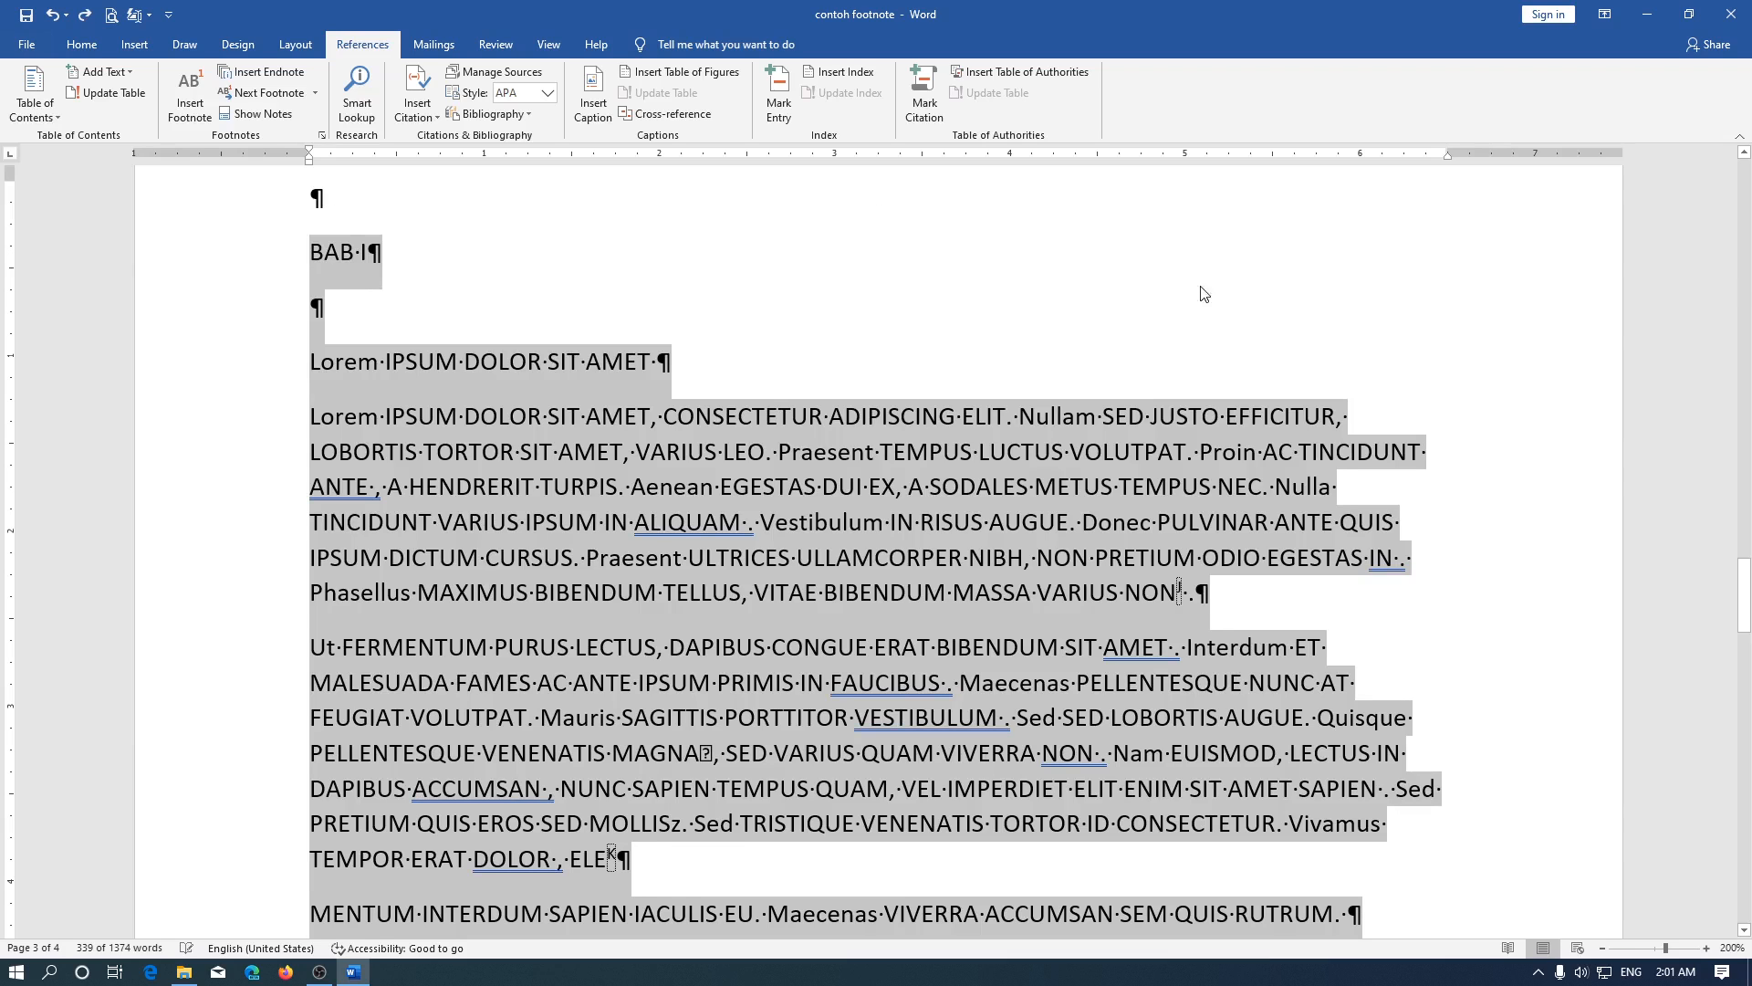
Set the footnote number format to I, II, III, … and apply it to the selected text only
{"action": "scroll", "coordinate": [795, 234], "scroll_direction": "down", "scroll_amount": 2, "text": "ctrl"}
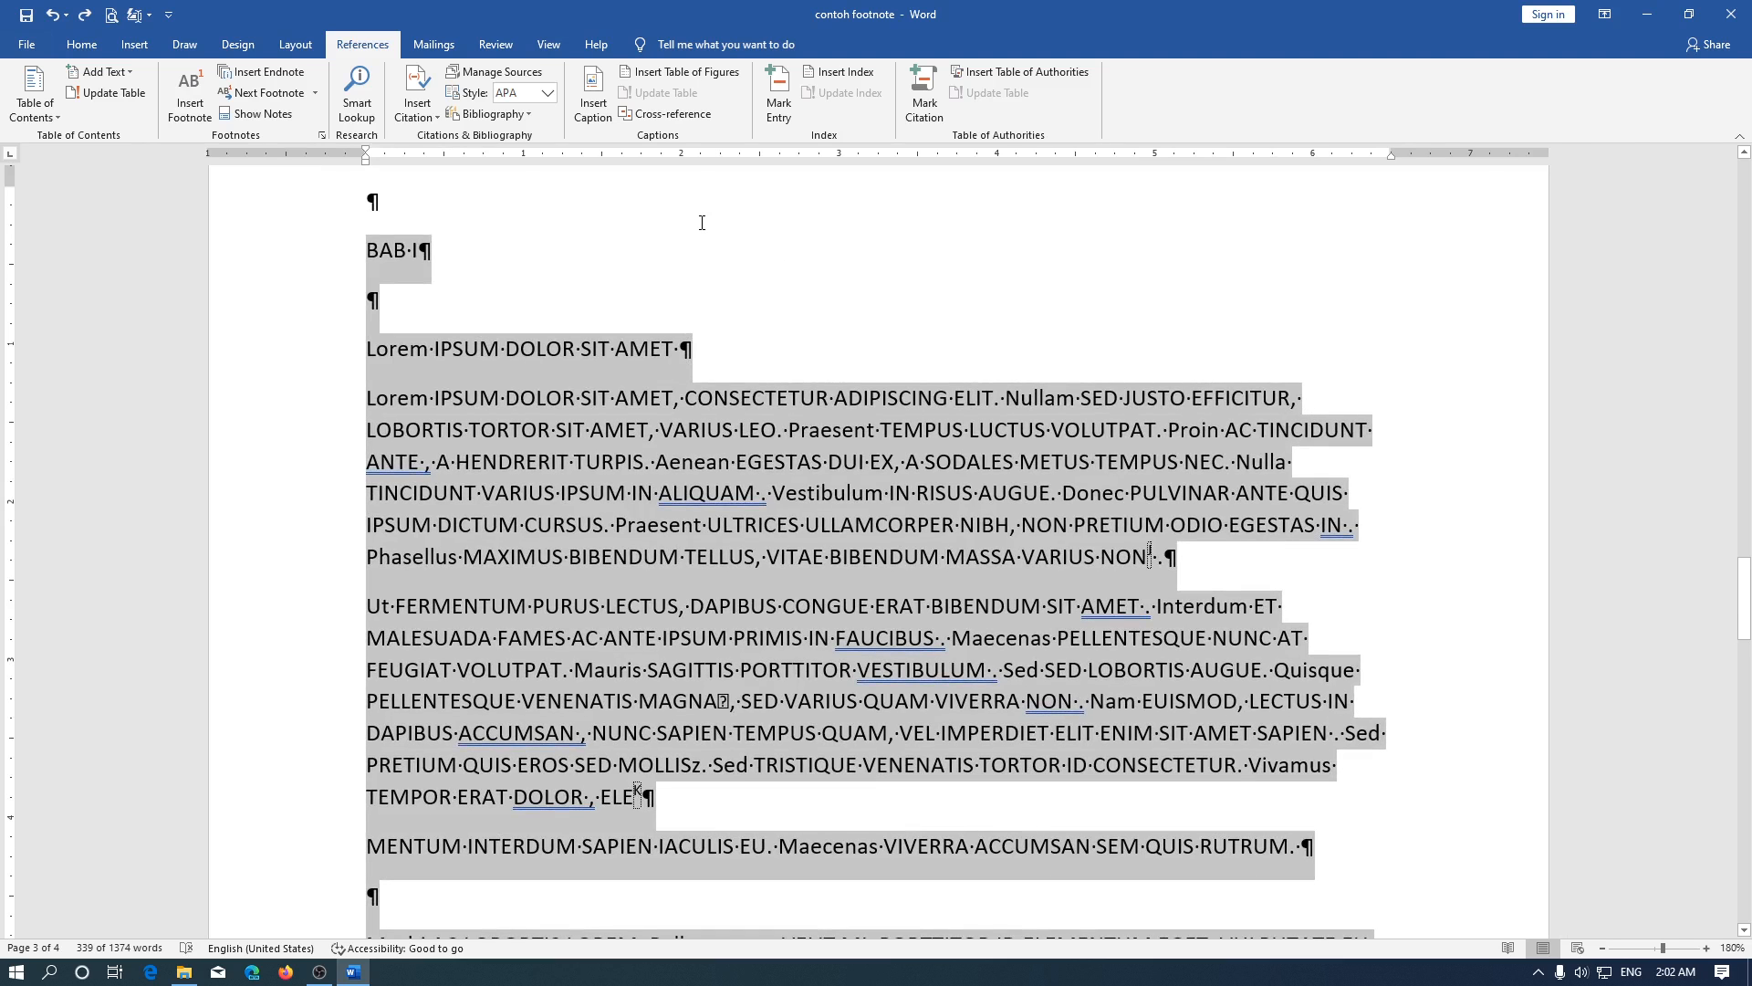
{"action": "scroll", "coordinate": [702, 223], "scroll_direction": "down", "scroll_amount": 10}
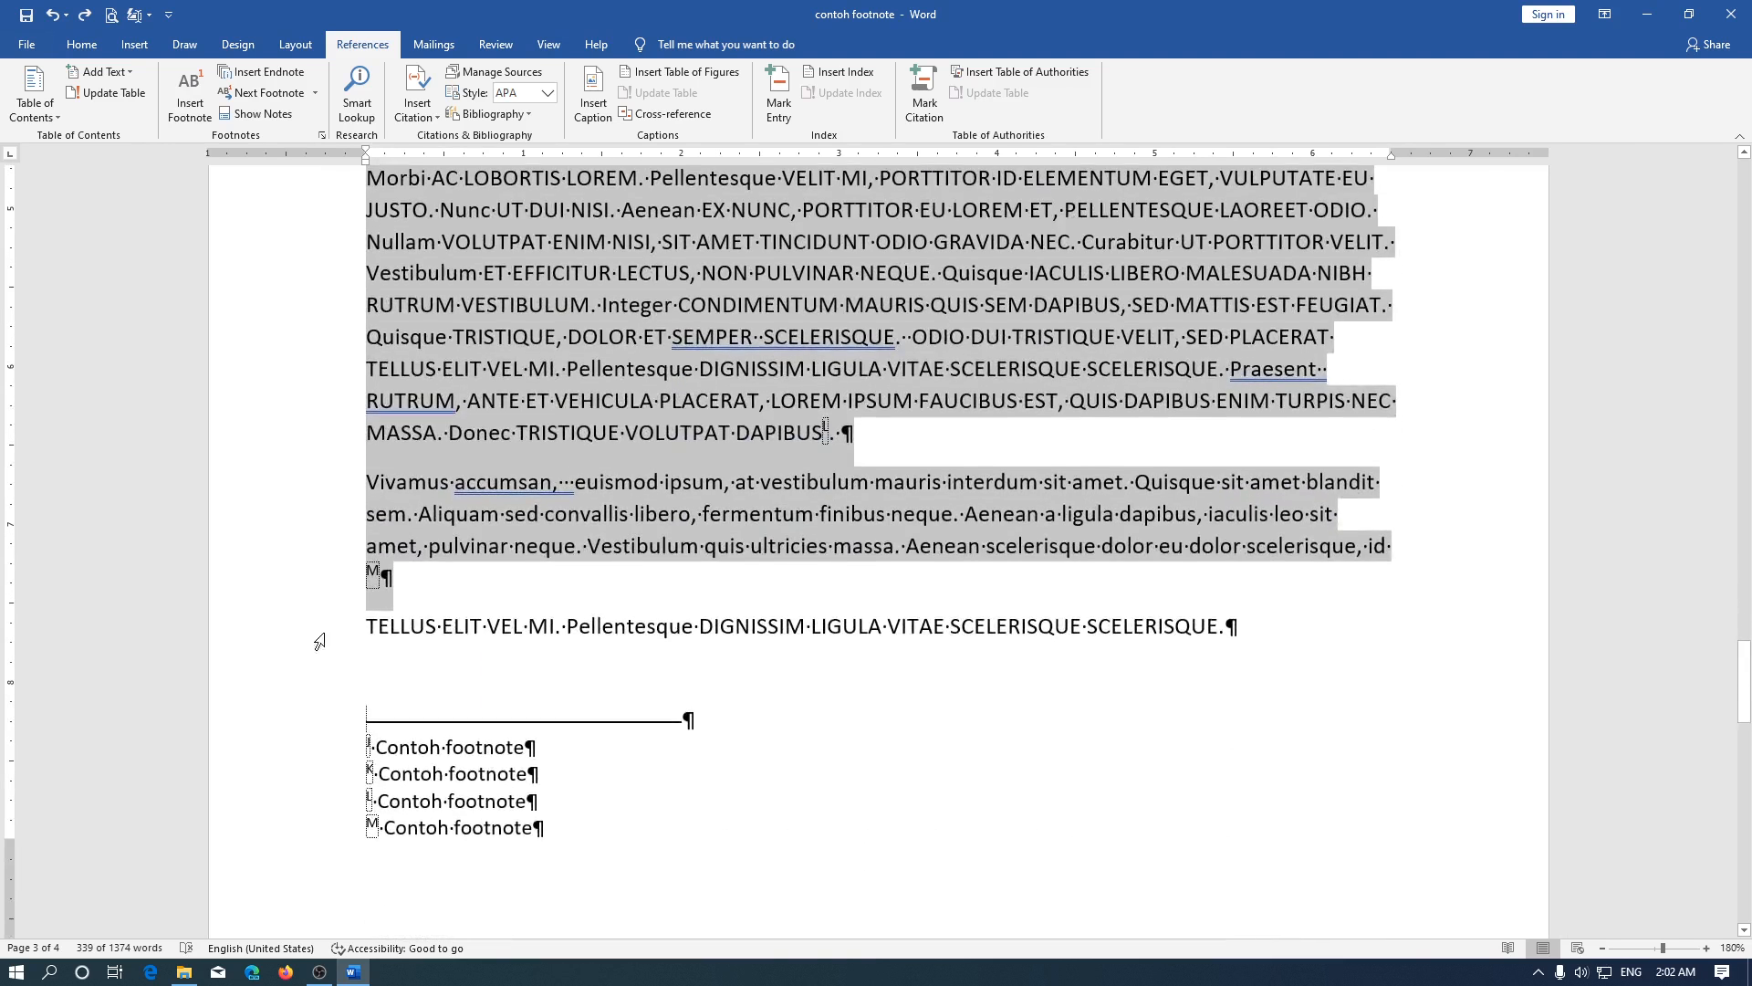
{"action": "left_click", "coordinate": [321, 136]}
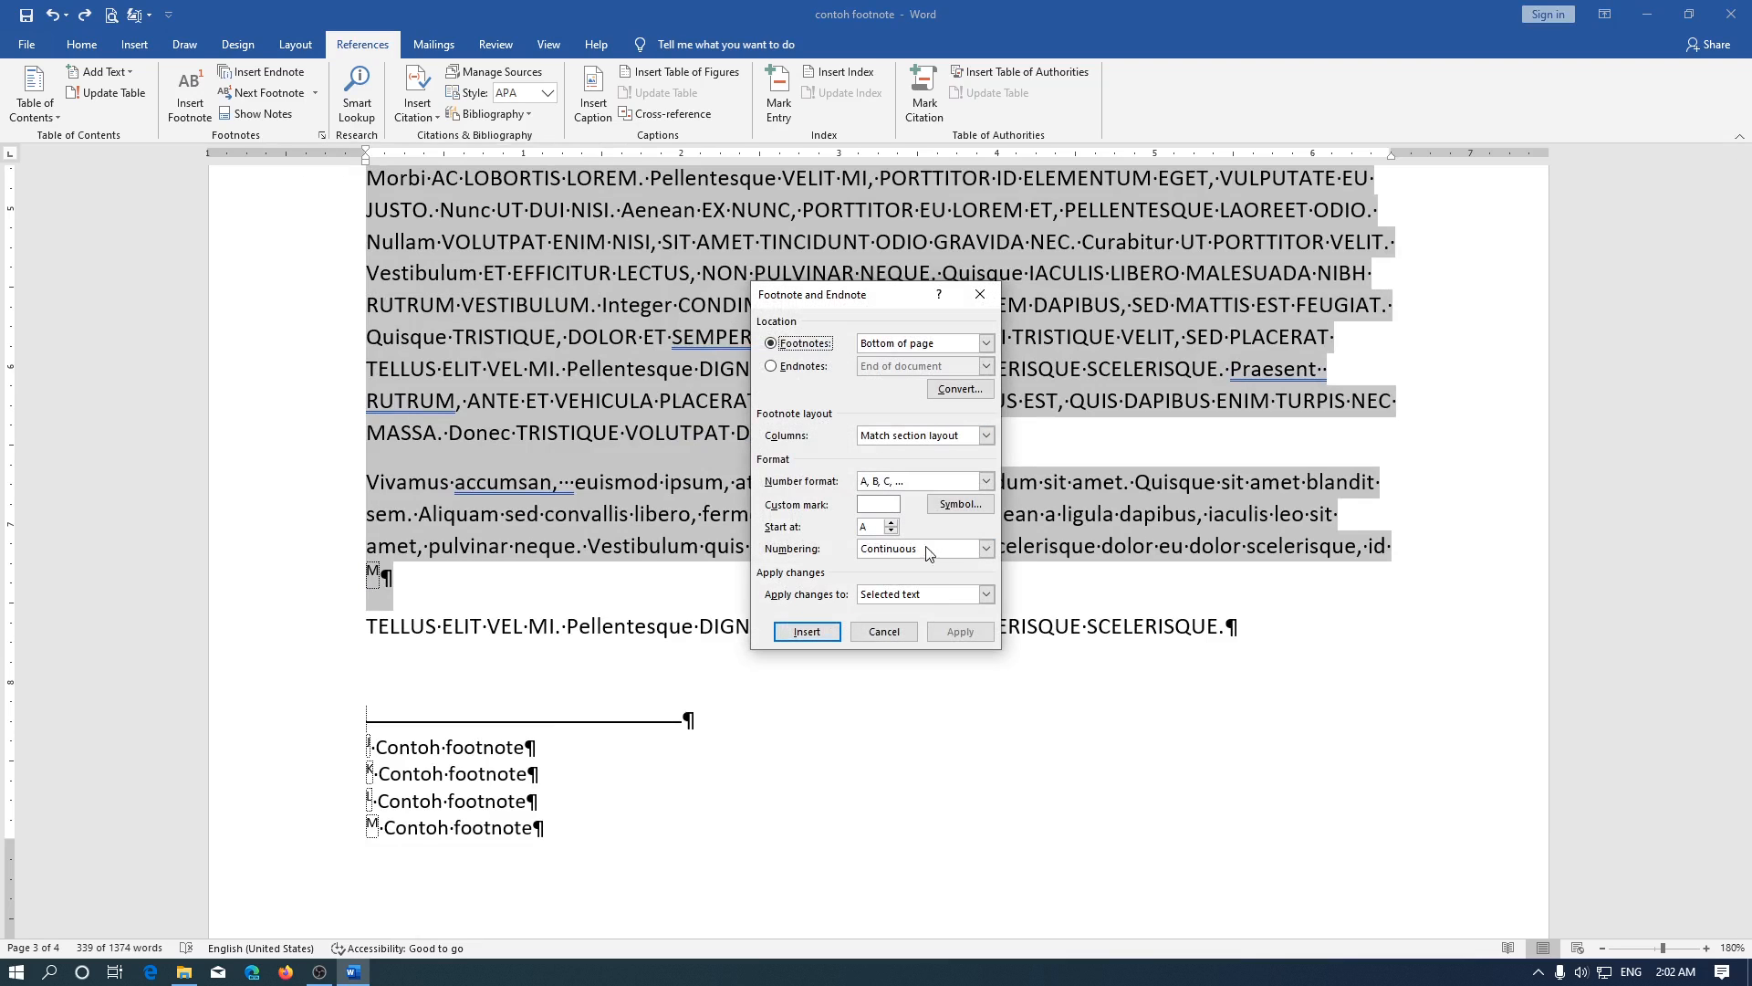
{"action": "left_click", "coordinate": [924, 482]}
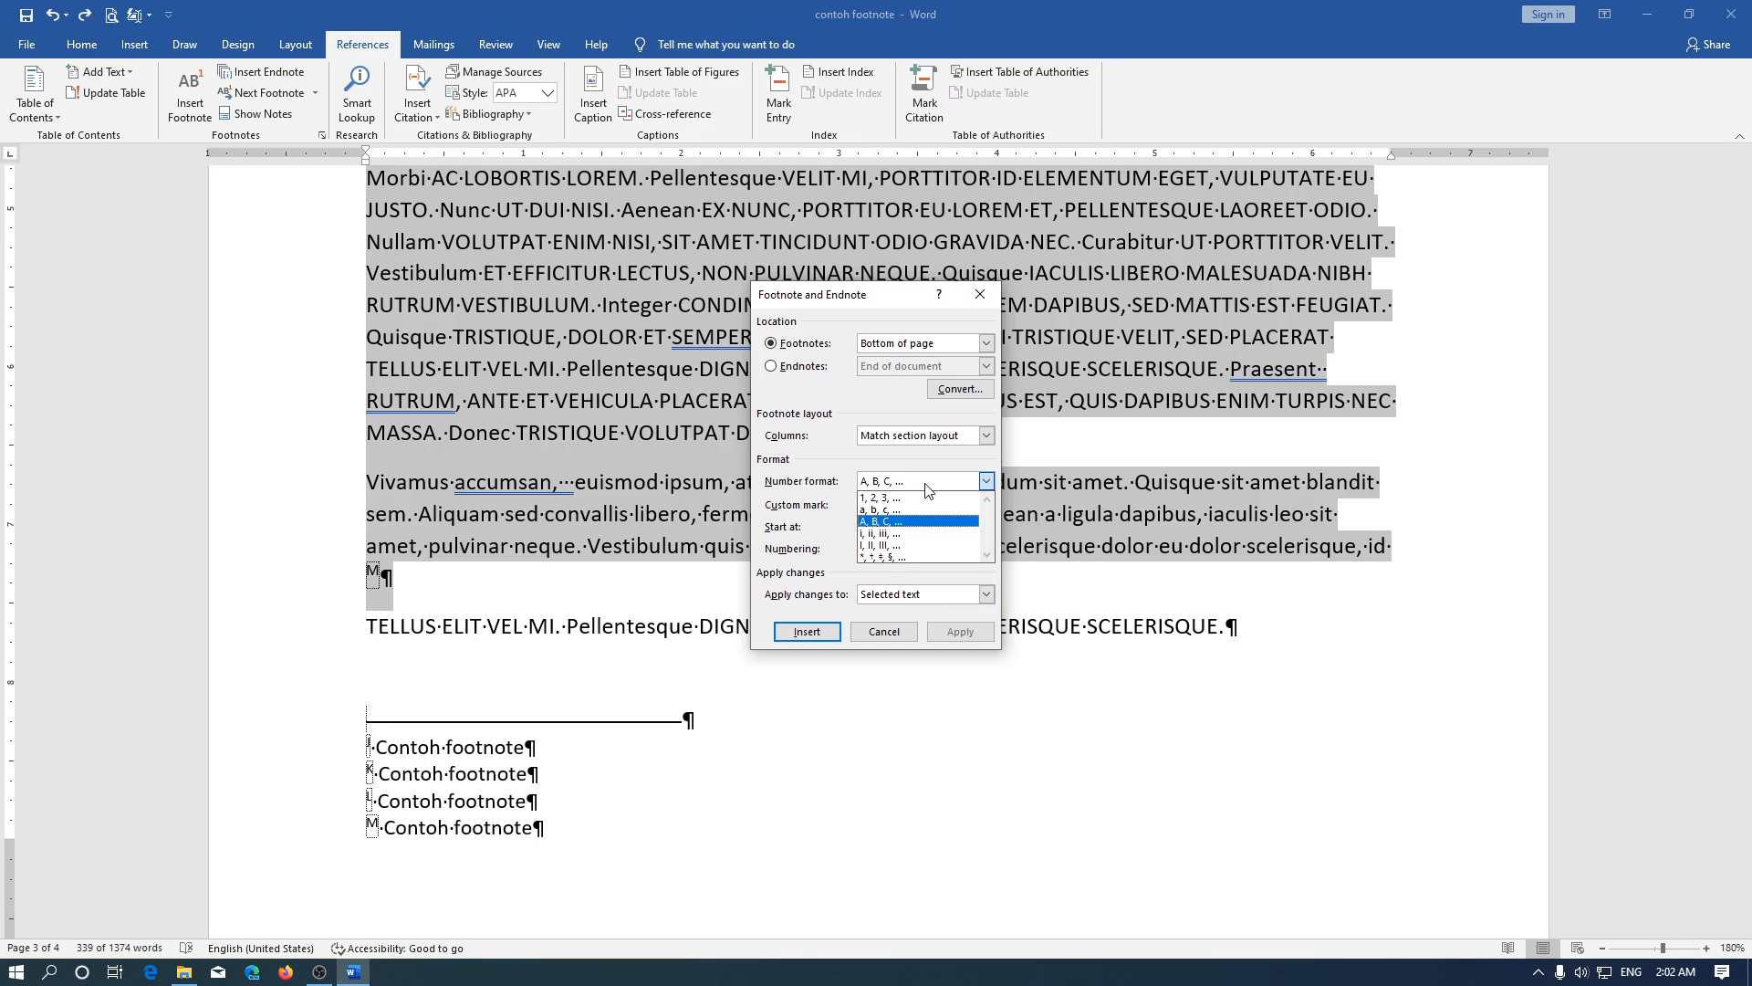
{"action": "left_click", "coordinate": [906, 544]}
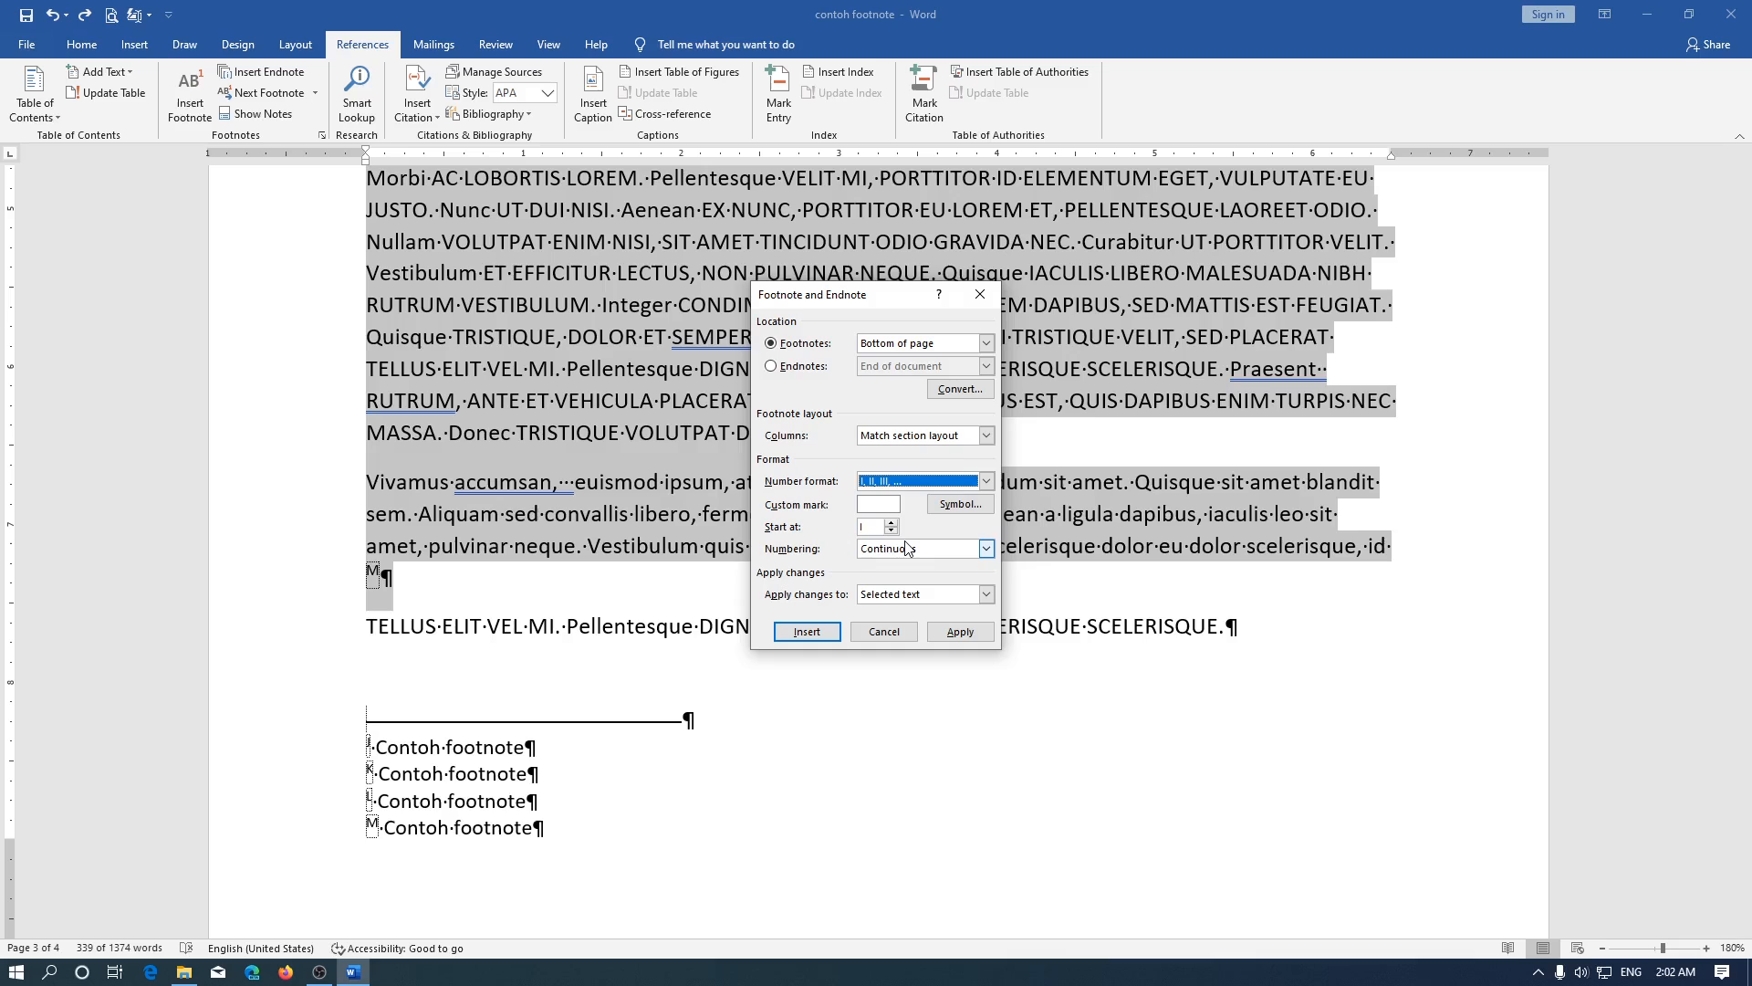
{"action": "left_click", "coordinate": [960, 631]}
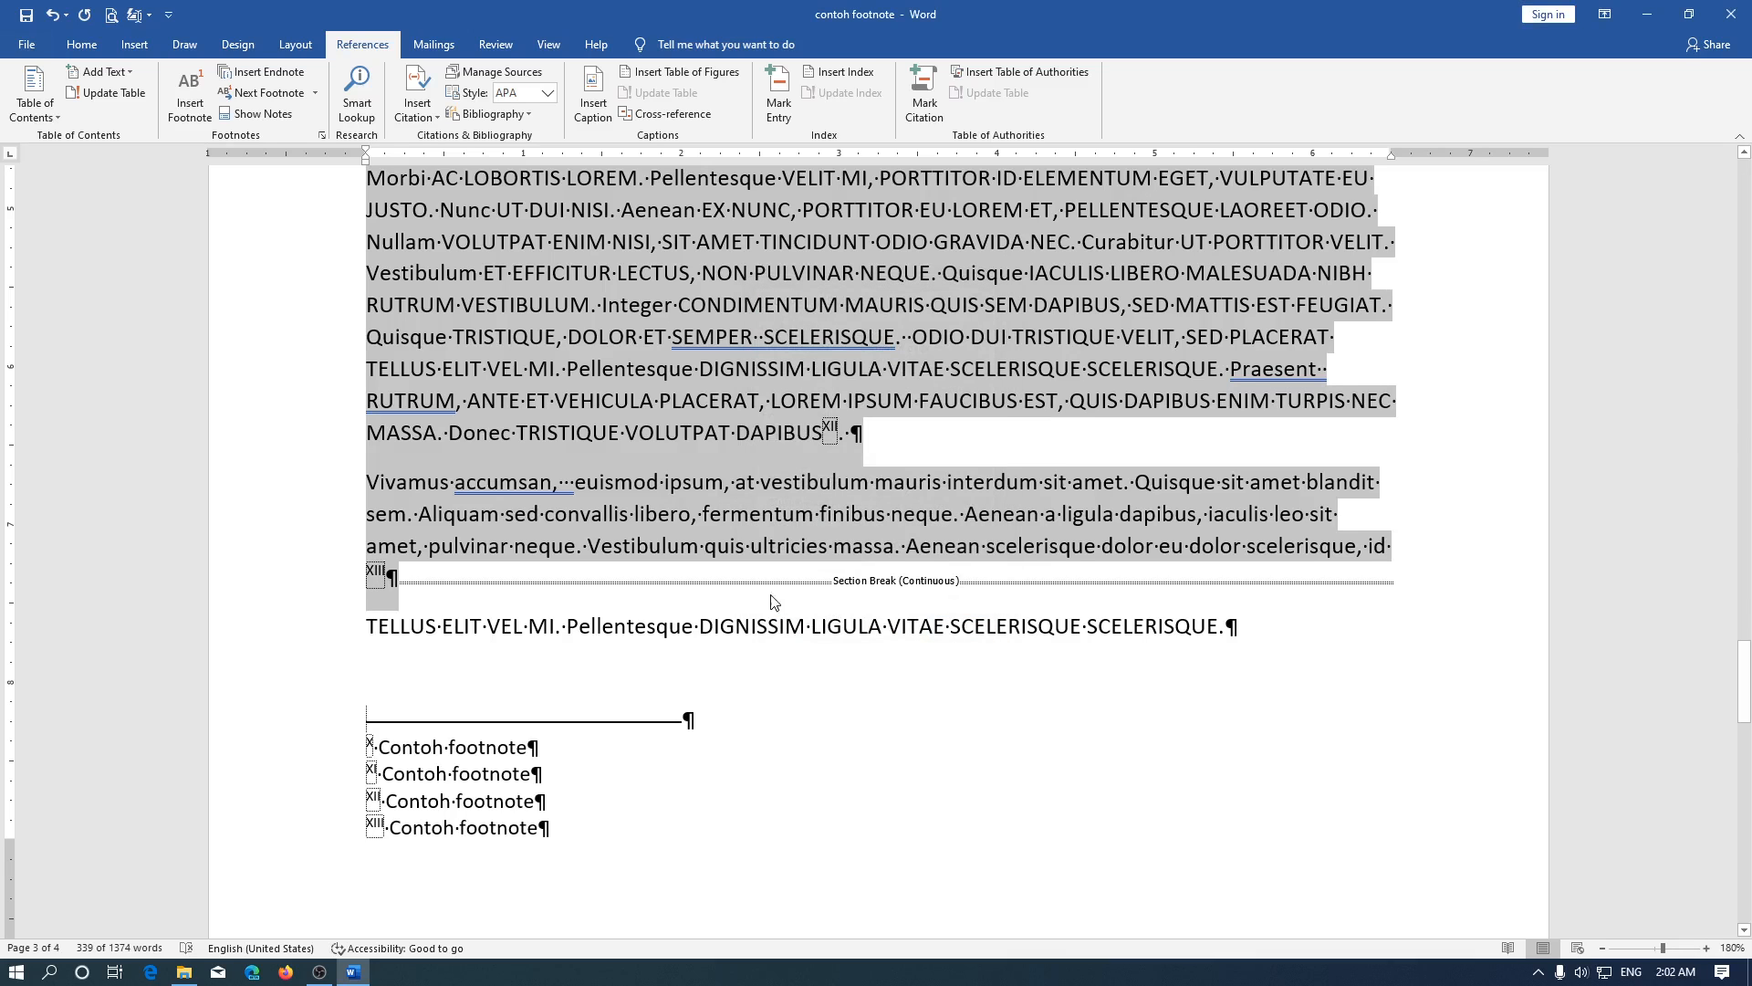
Examine the section breaks around the BAB I text and the footnote marks before and within that part
{"action": "scroll", "coordinate": [848, 589], "scroll_direction": "up", "scroll_amount": 8}
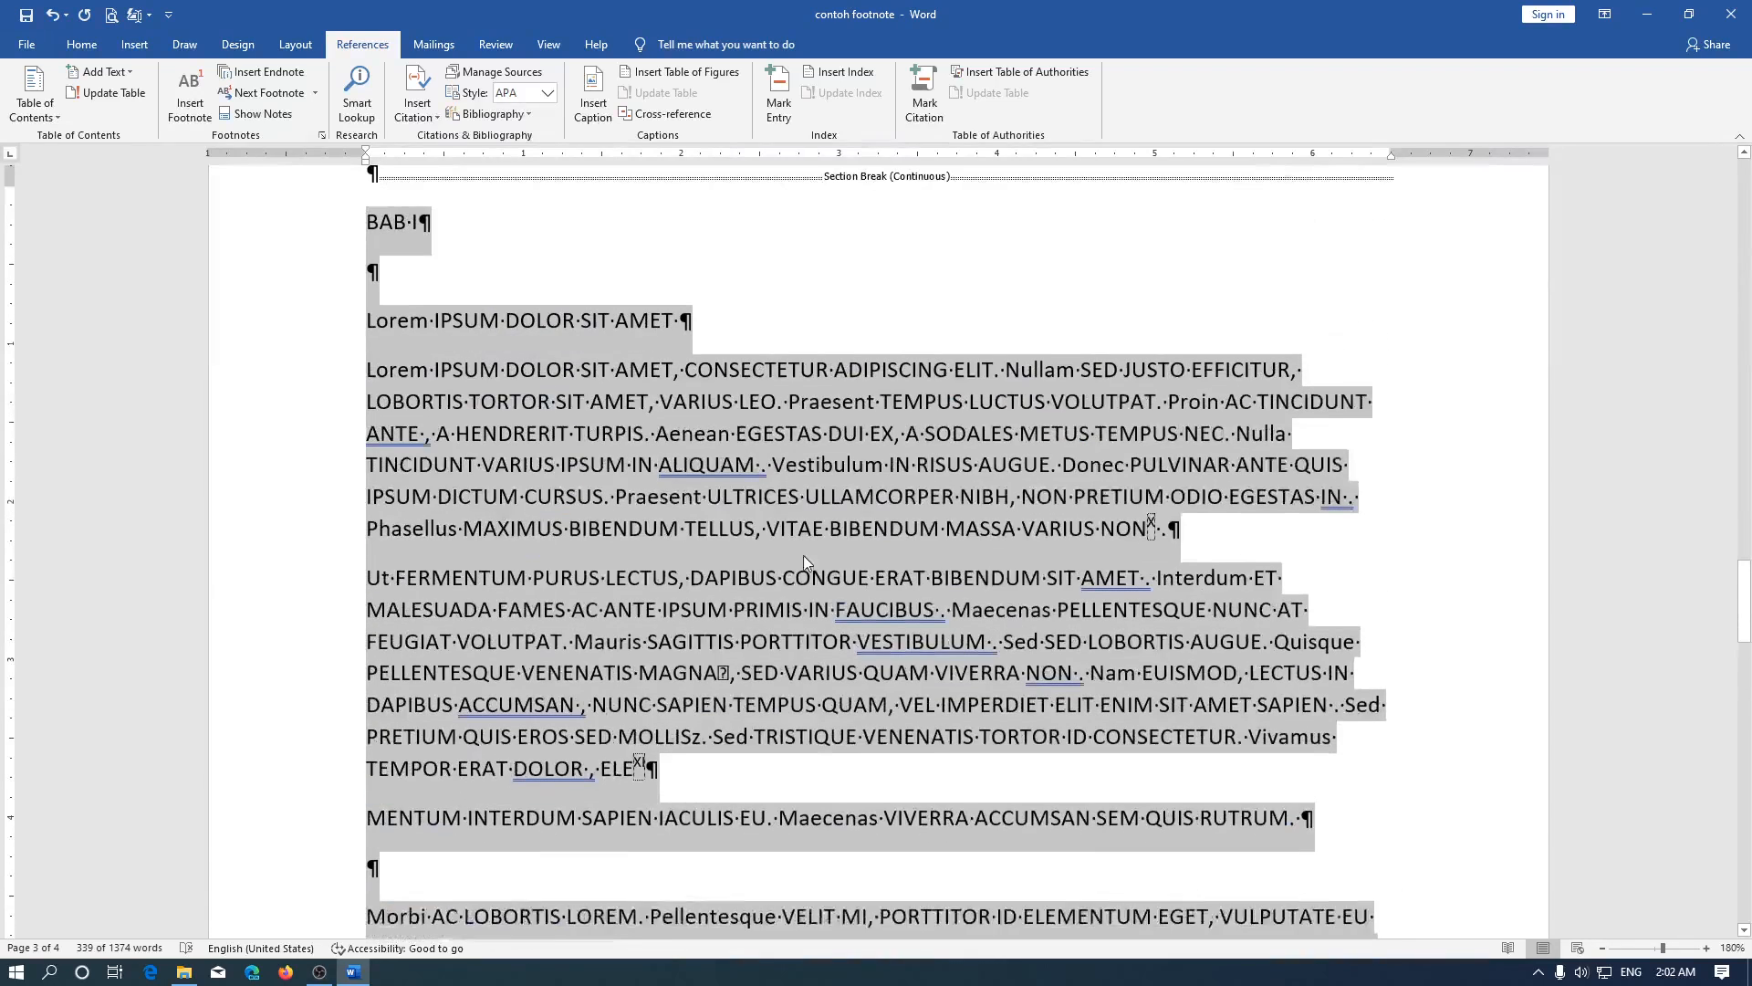
{"action": "left_click", "coordinate": [782, 248]}
{"action": "scroll", "coordinate": [876, 547], "scroll_direction": "up", "scroll_amount": 8}
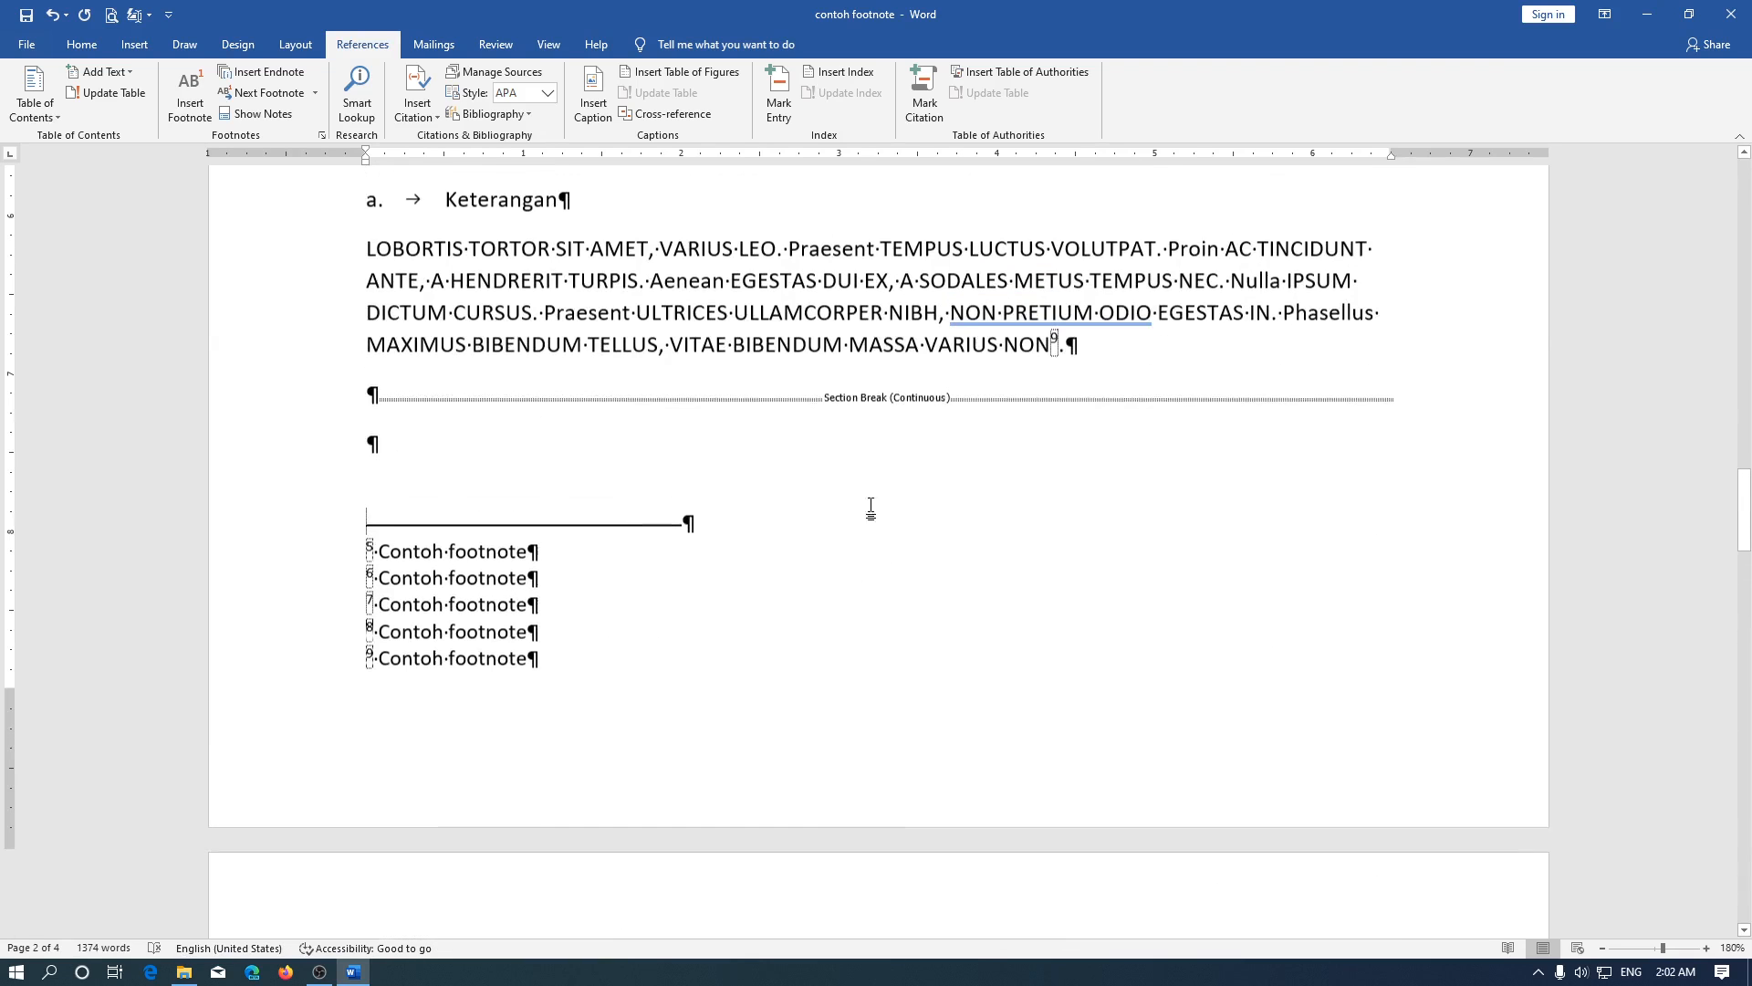
{"action": "left_click", "coordinate": [859, 472]}
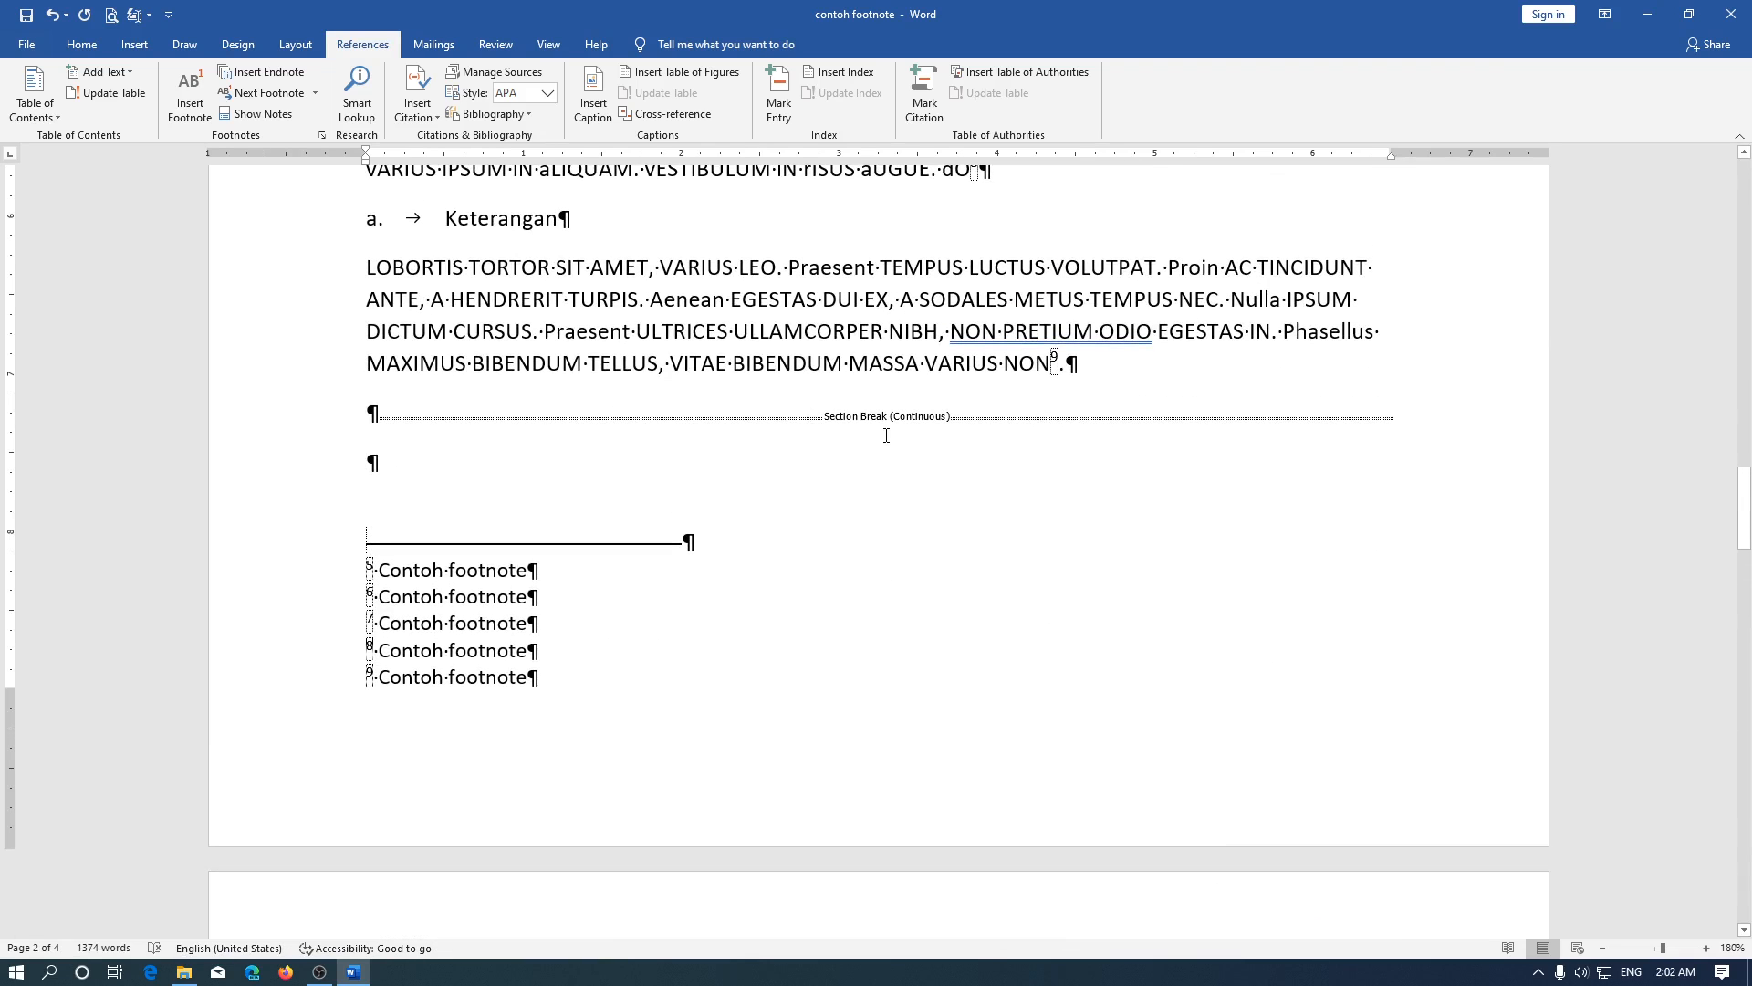
{"action": "scroll", "coordinate": [885, 436], "scroll_direction": "down", "scroll_amount": 8}
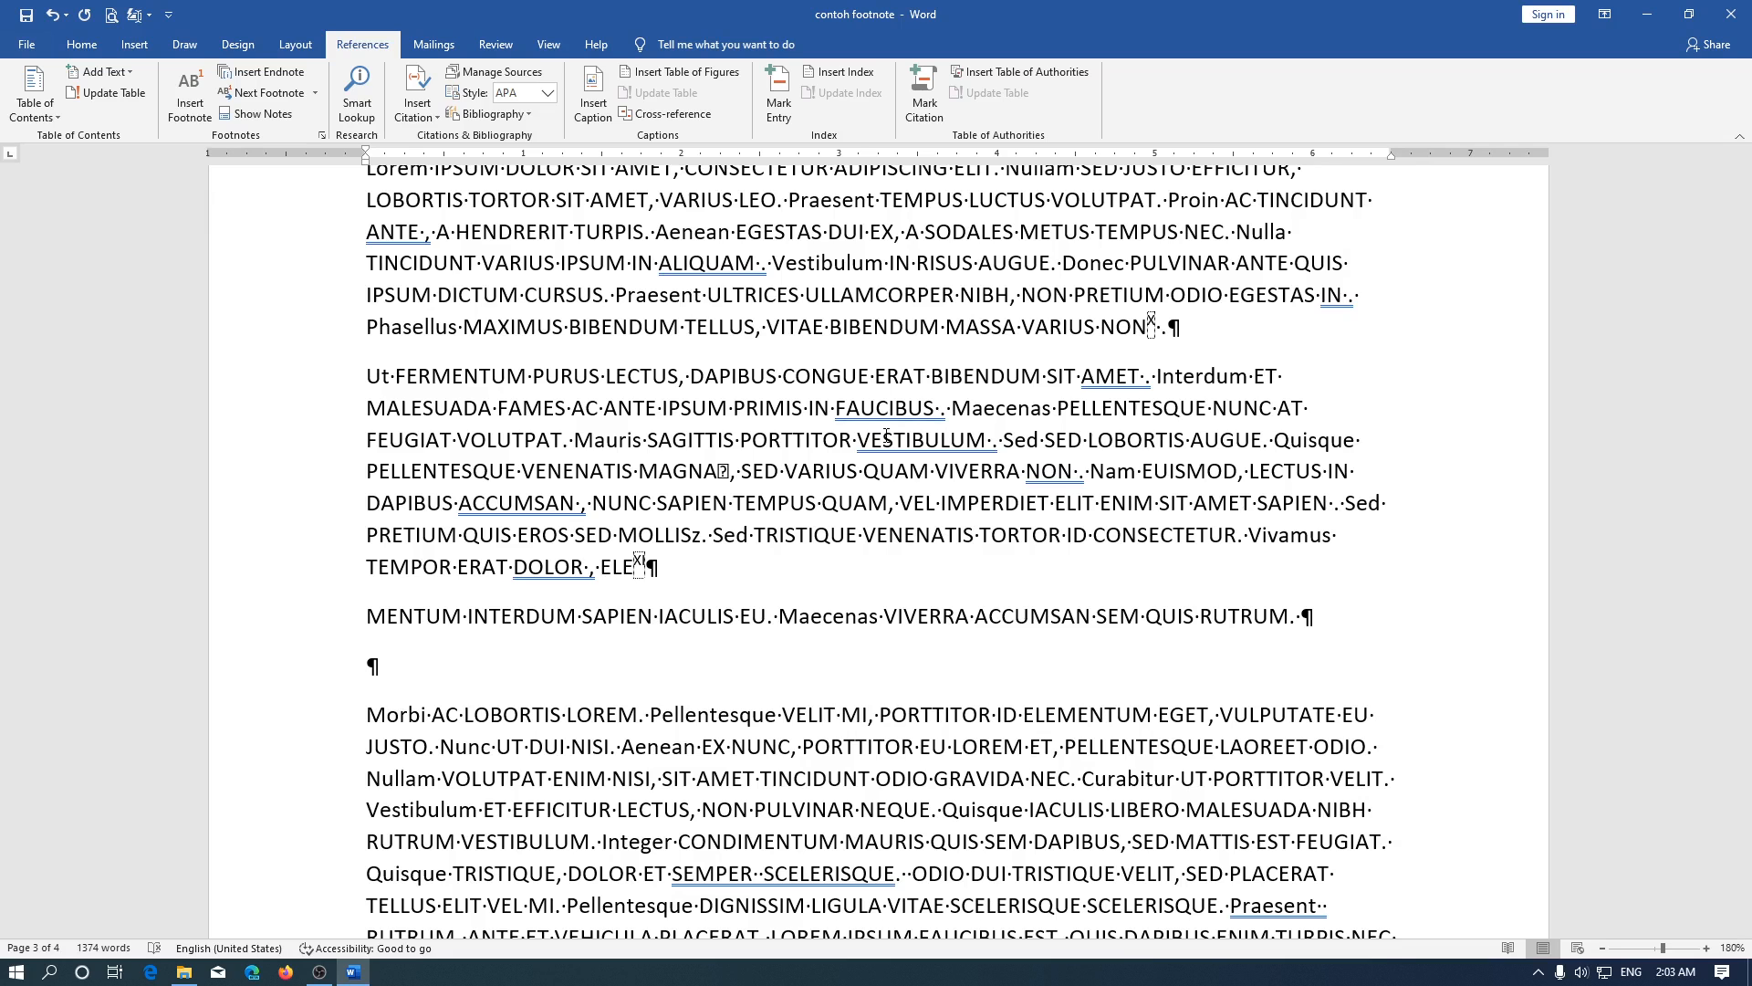
{"action": "scroll", "coordinate": [886, 436], "scroll_direction": "up", "scroll_amount": 4}
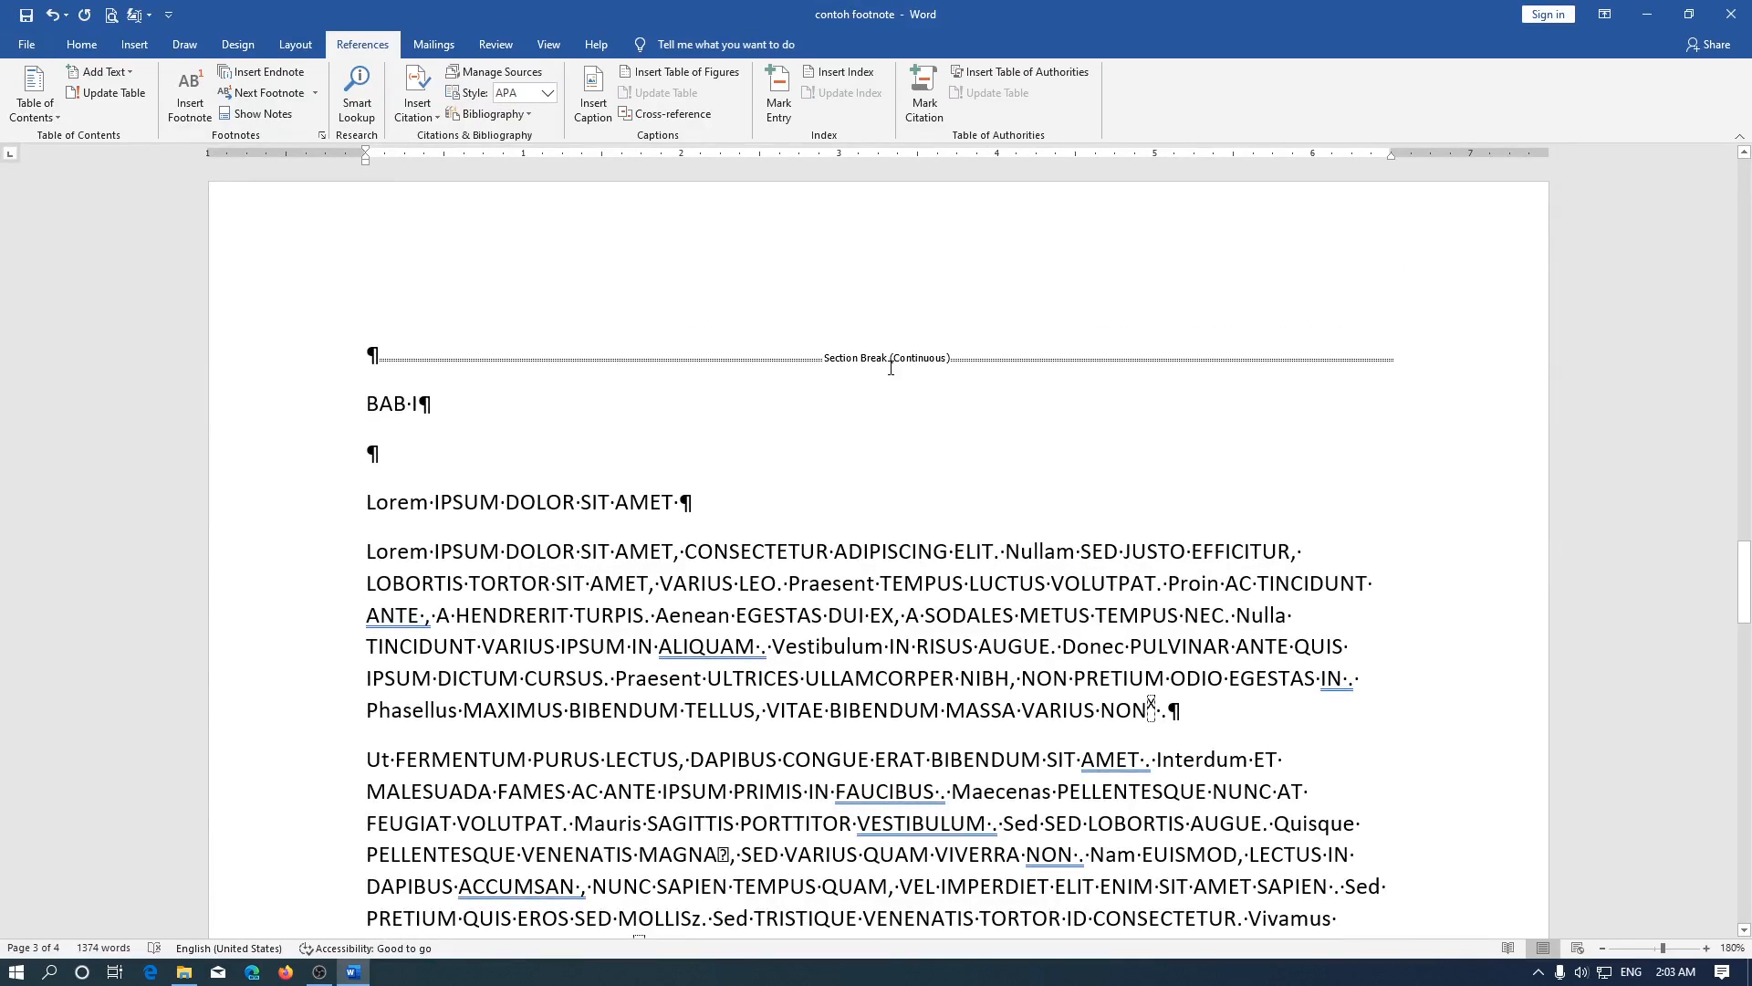
{"action": "scroll", "coordinate": [891, 367], "scroll_direction": "down", "scroll_amount": 7}
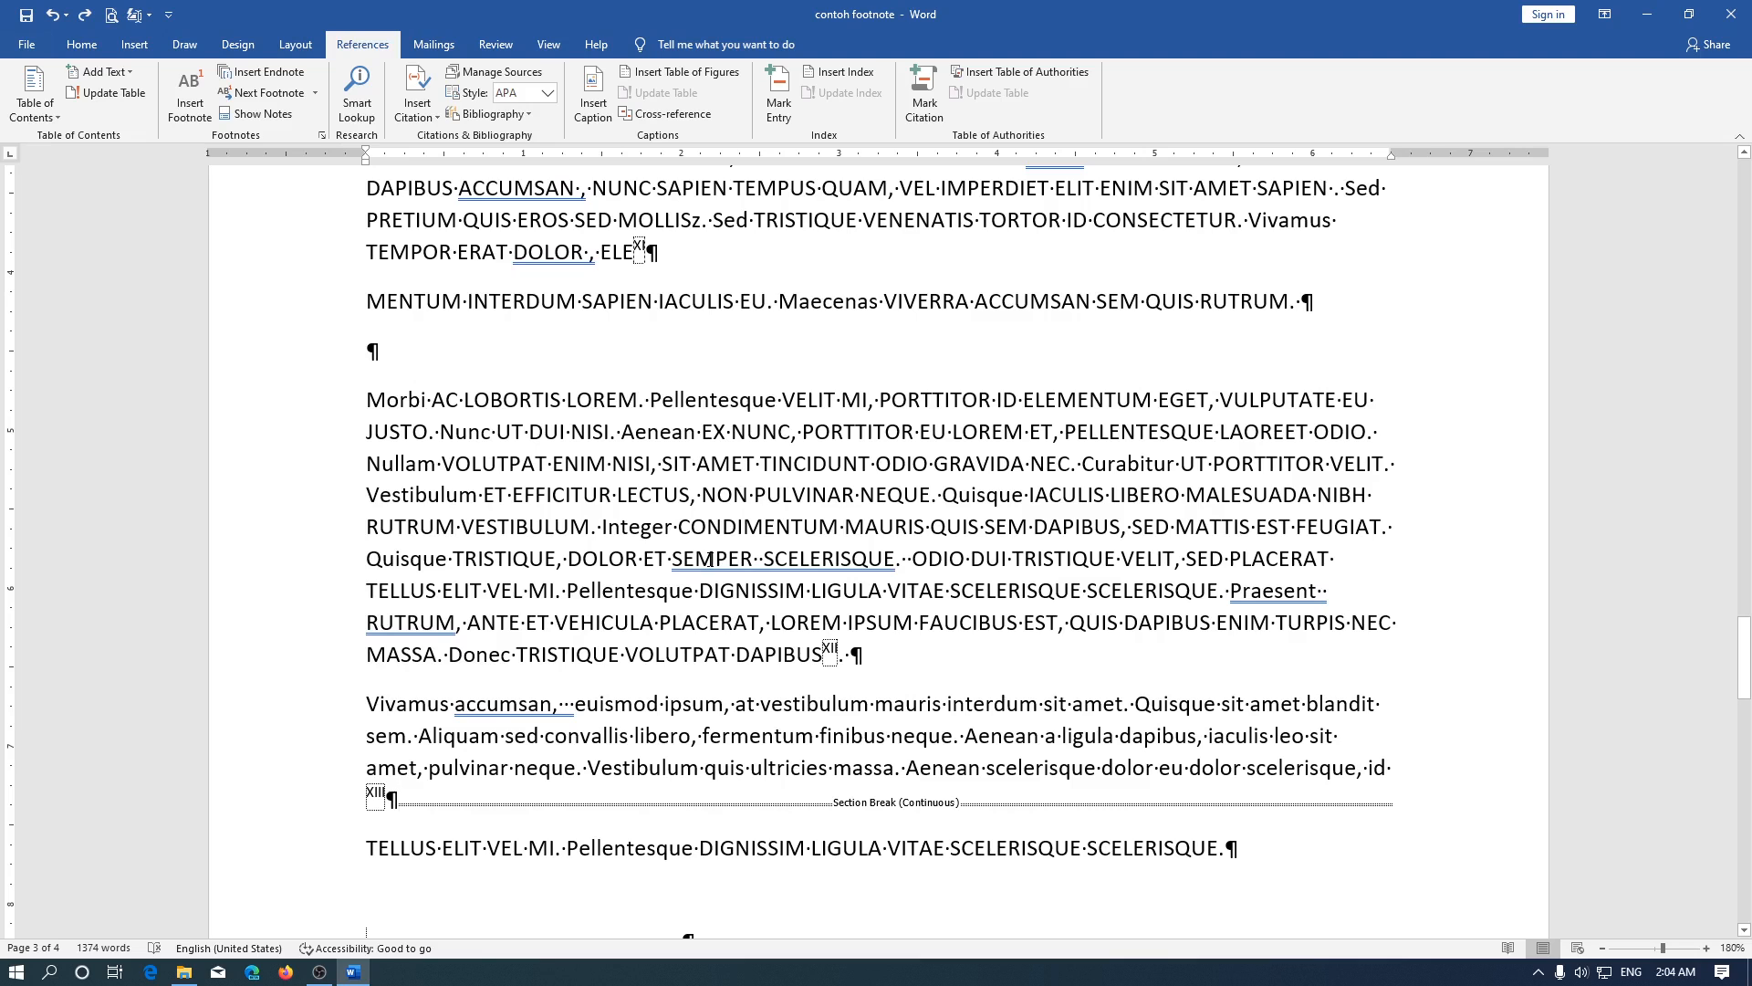